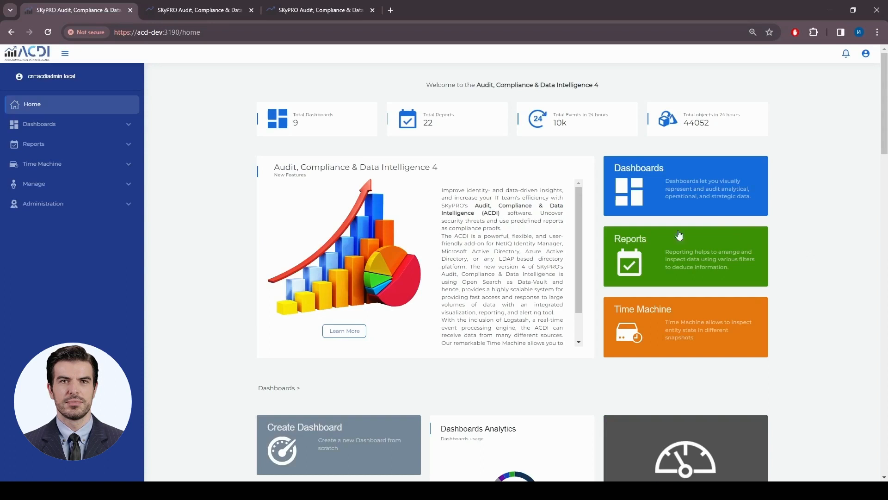
Load the NetIQ Role Request Report template in Report Editor 4x and view its report graph
click(201, 10)
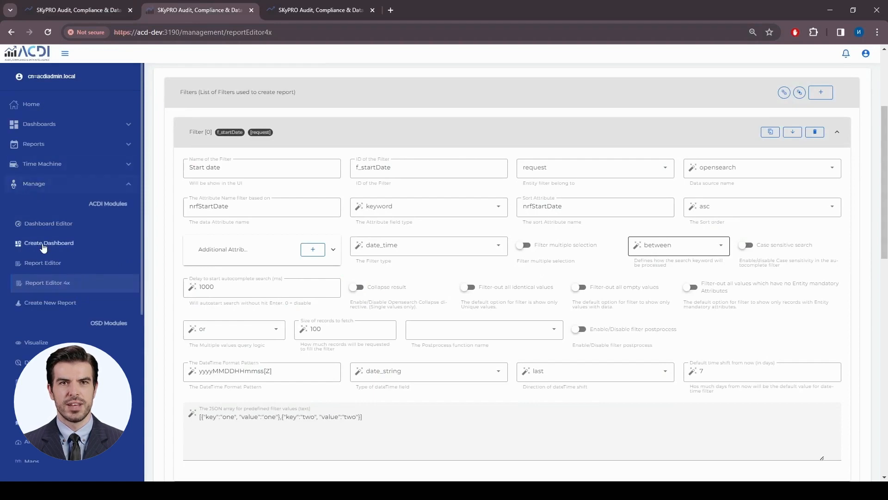
click(56, 285)
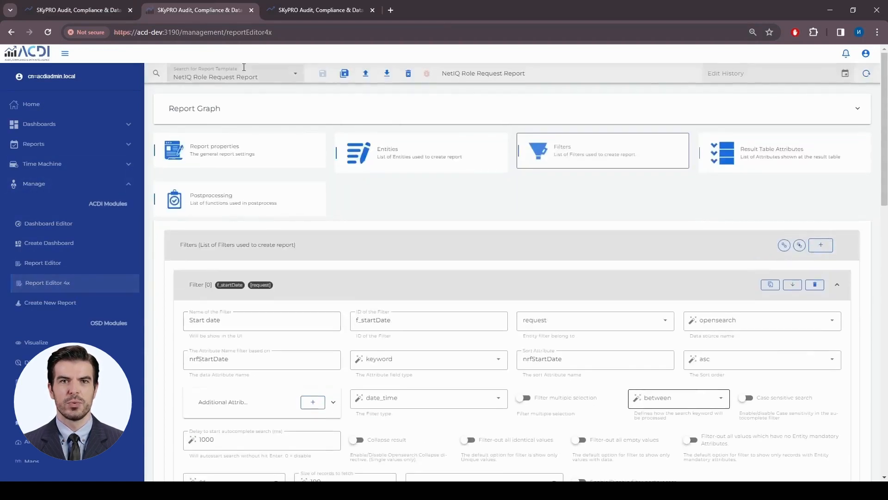
click(260, 74)
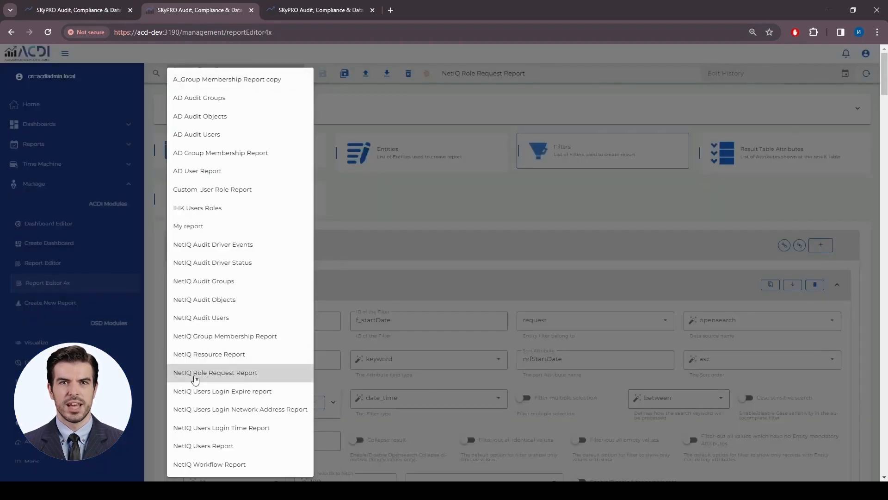
click(214, 375)
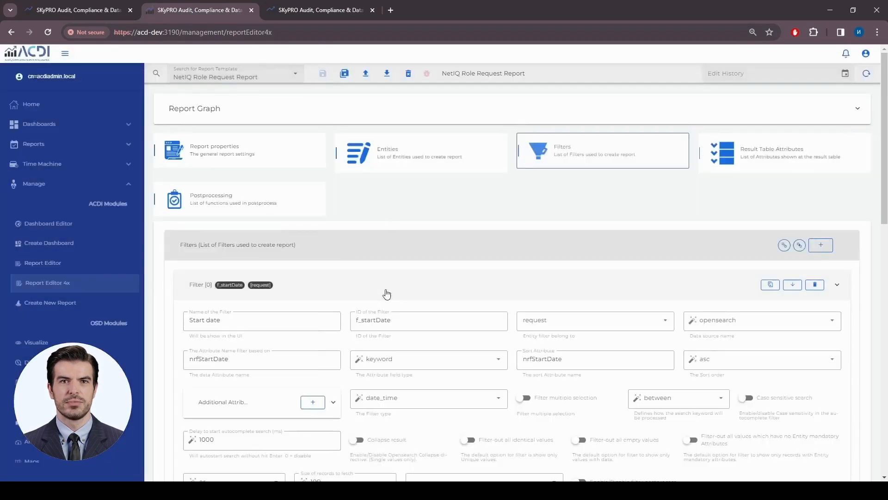
click(405, 113)
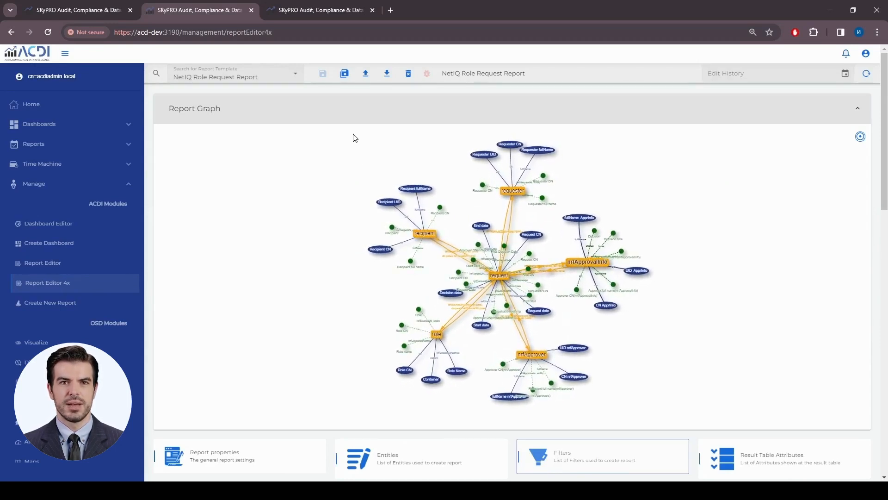
click(359, 105)
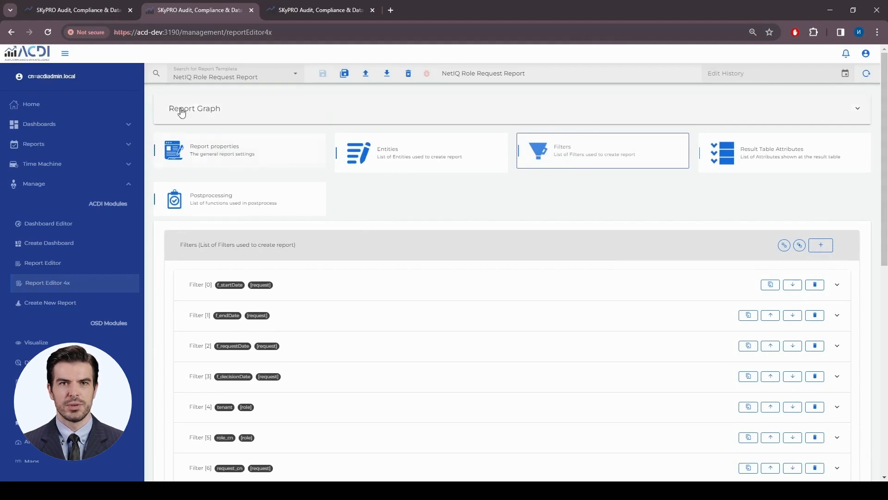
Show the general report properties and highlight the report's display name and description
click(214, 155)
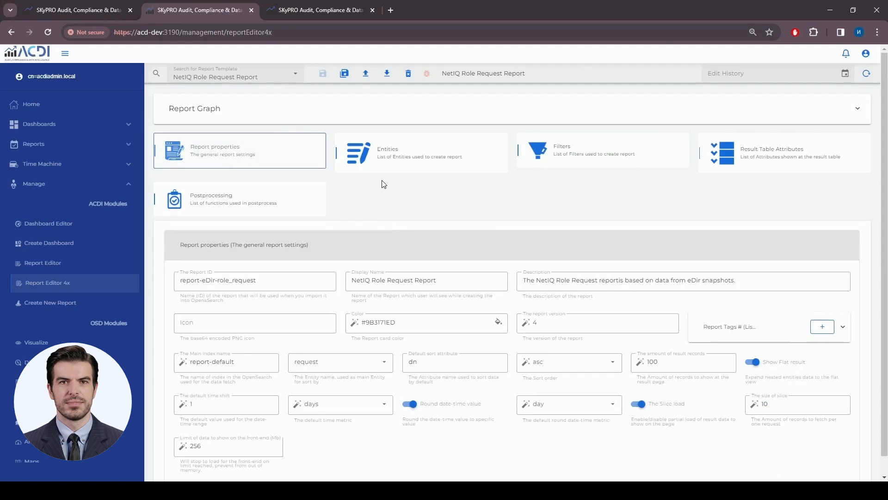
scroll(383, 184, down, 1)
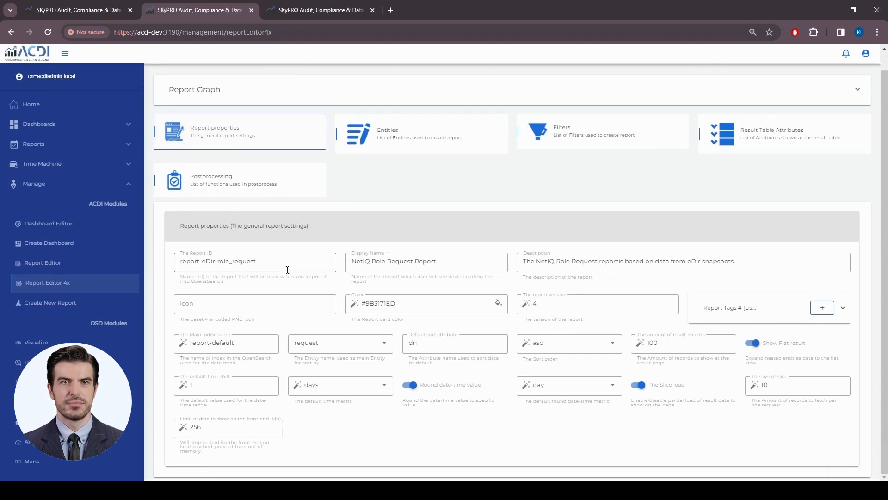
drag(453, 257, 364, 261)
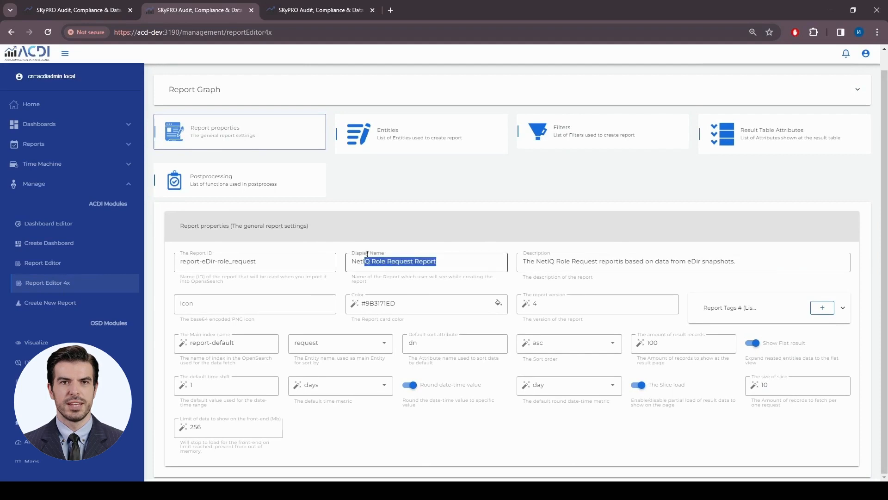
drag(756, 265, 519, 262)
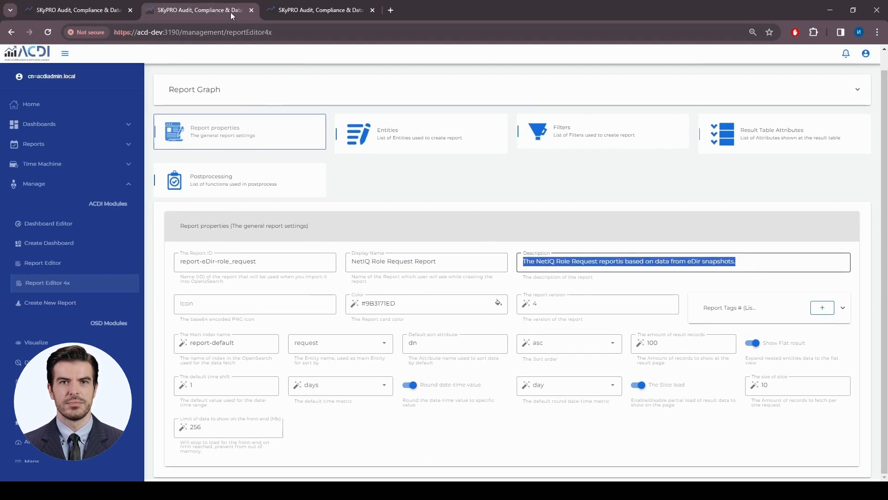
Find the NetIQ Role Request Report card among all reports and highlight its title, tags and description
click(79, 10)
click(123, 148)
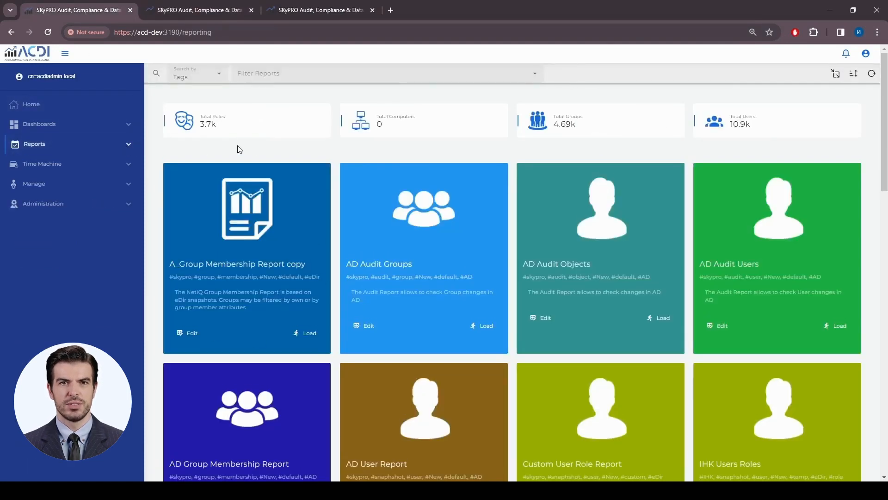
scroll(267, 258, down, 8)
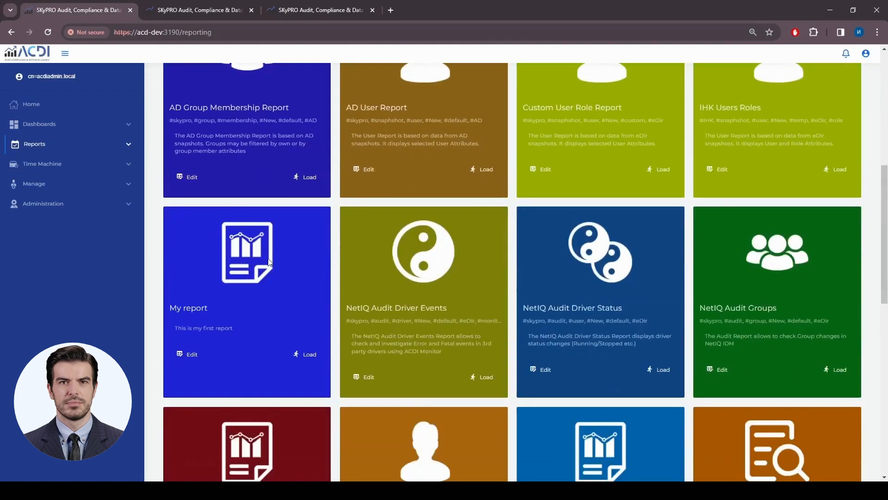
scroll(626, 265, down, 6)
scroll(626, 270, down, 1)
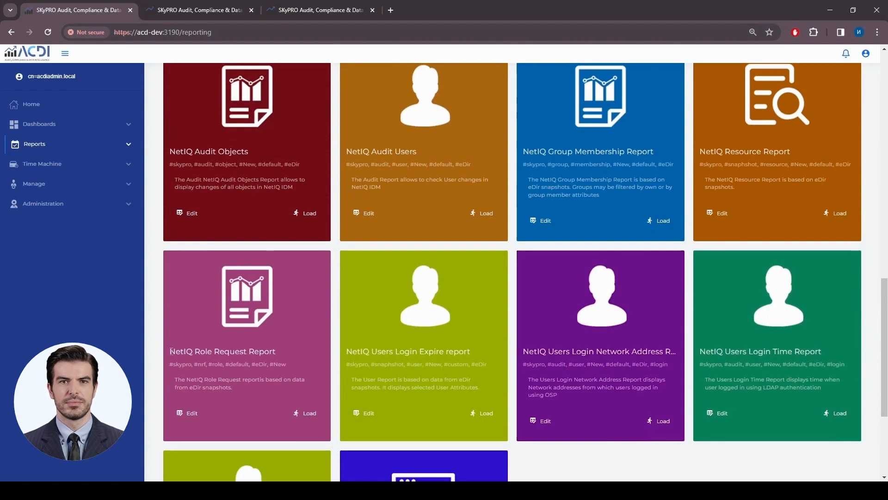
drag(165, 343, 242, 388)
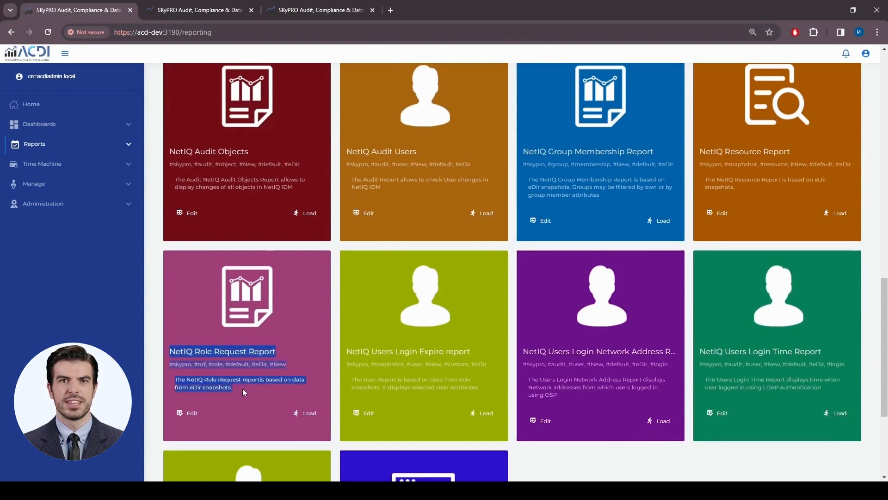
Inspect the Icon and Color fields in the report properties and compare them with the report's card
click(239, 13)
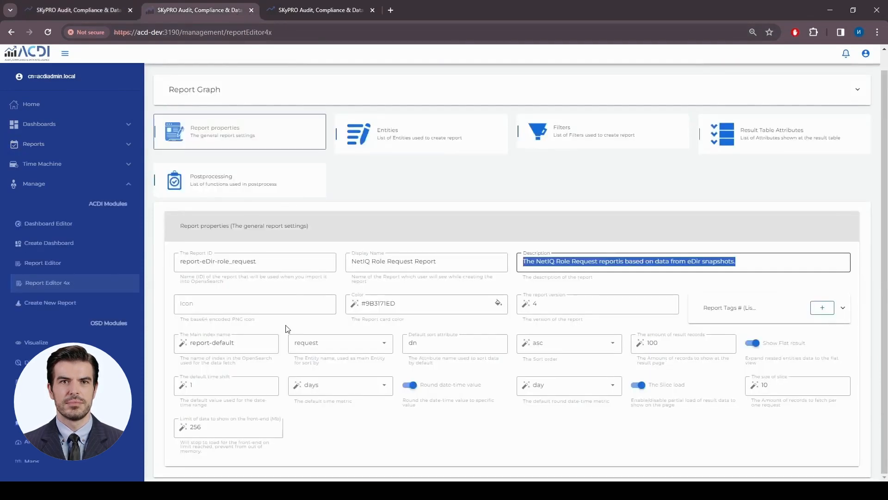
click(250, 305)
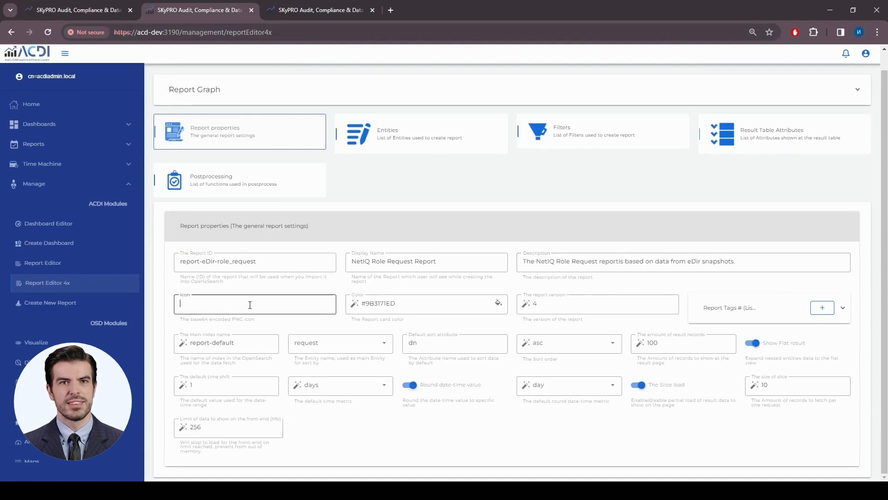
click(103, 9)
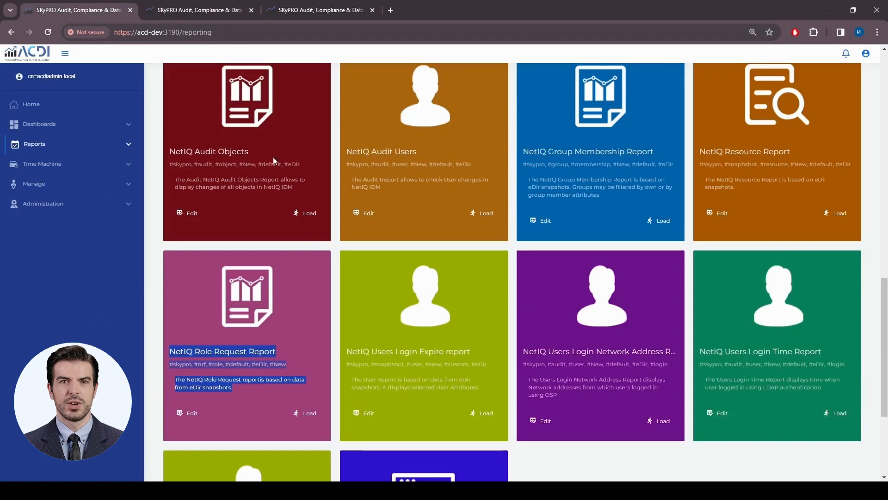
click(199, 10)
click(449, 296)
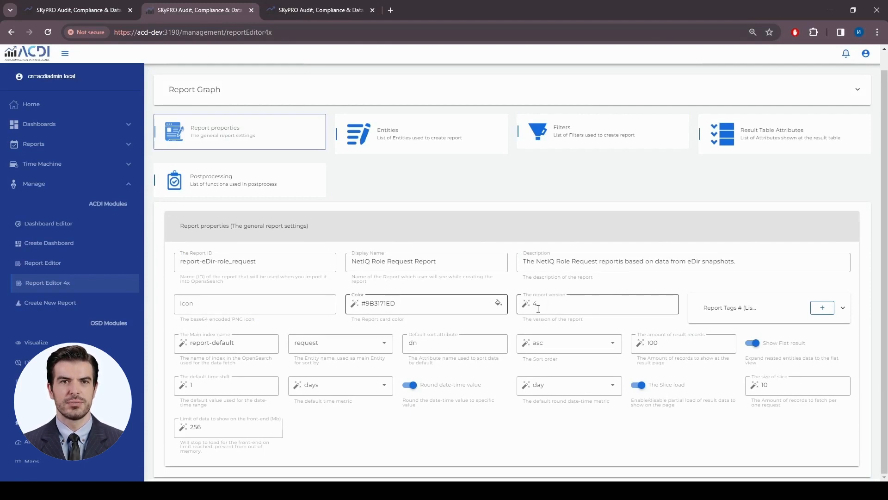
Expand the list of report tags in the report properties and review its entries
click(705, 310)
scroll(731, 296, down, 3)
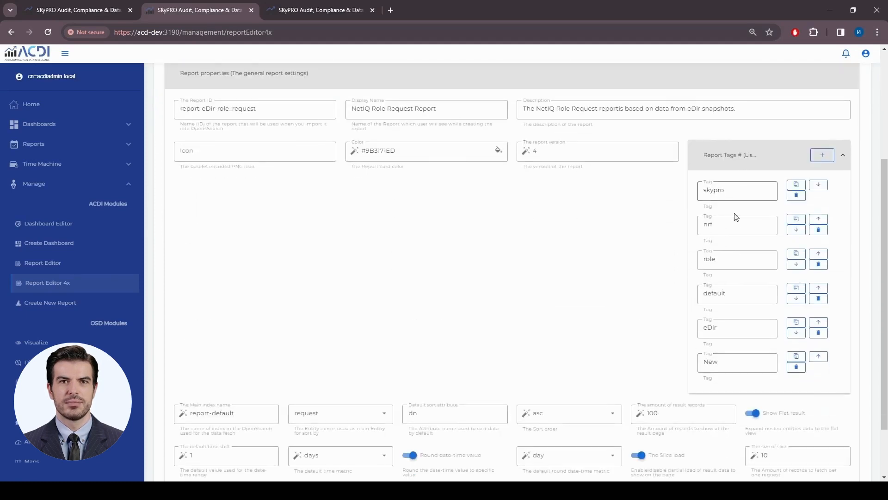
scroll(601, 273, up, 3)
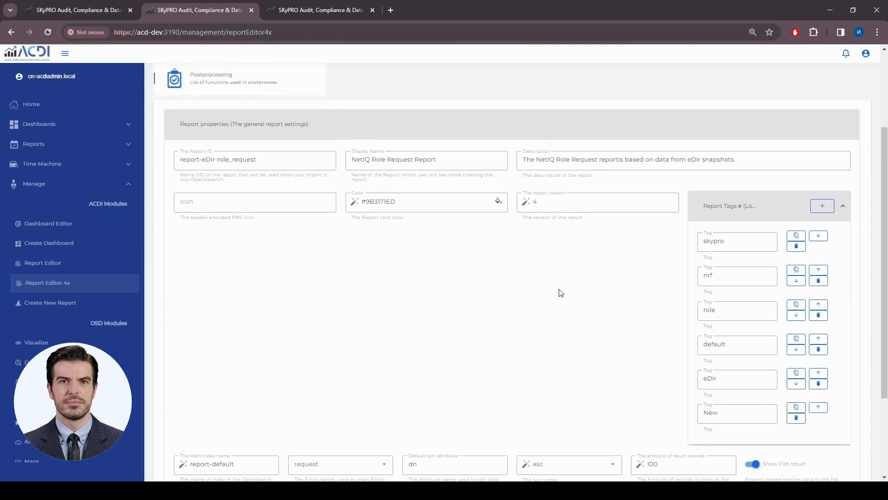
Review the tag filter options and report categories on the Reports page, and collapse the tag list in the report properties
key(ctrl+shift+Tab)
scroll(590, 322, up, 10)
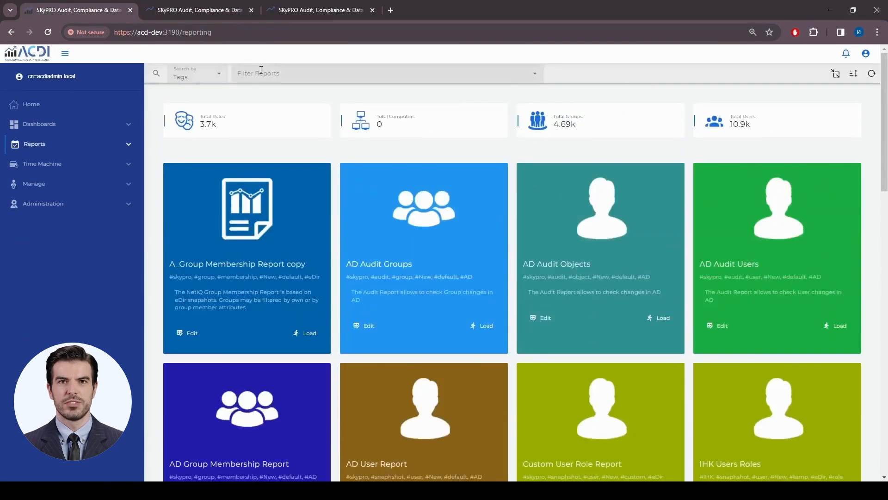
click(278, 74)
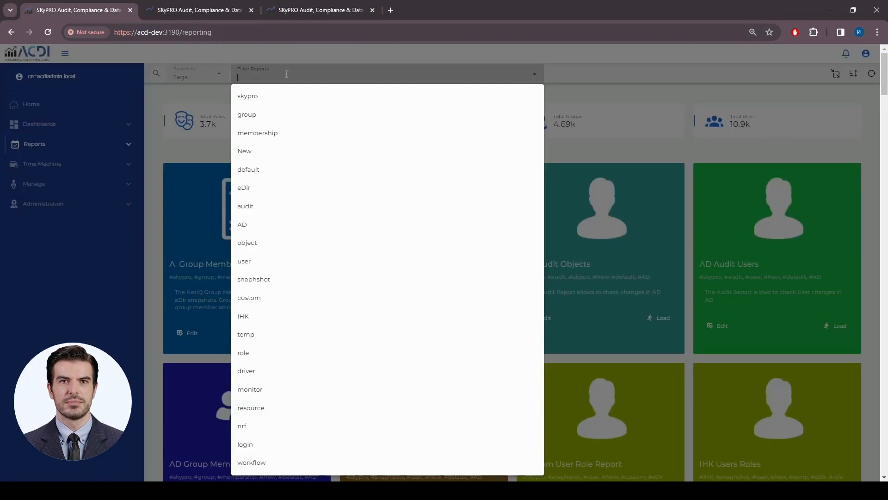
click(129, 146)
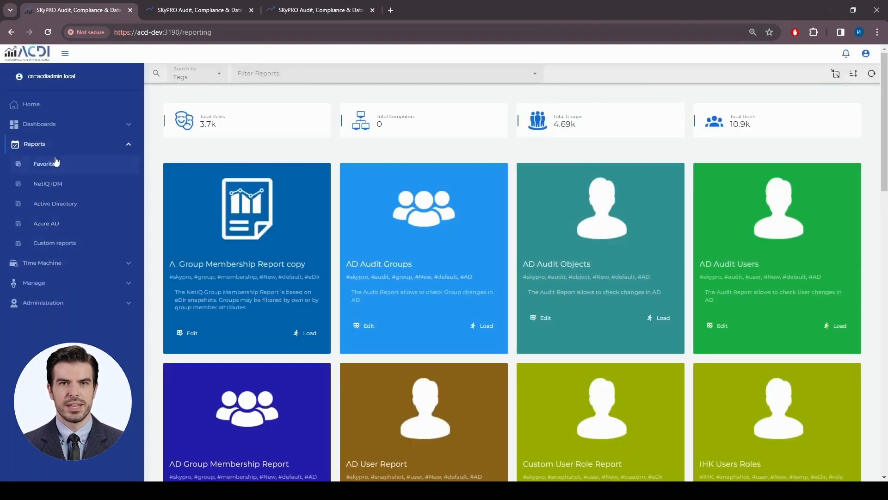
click(193, 10)
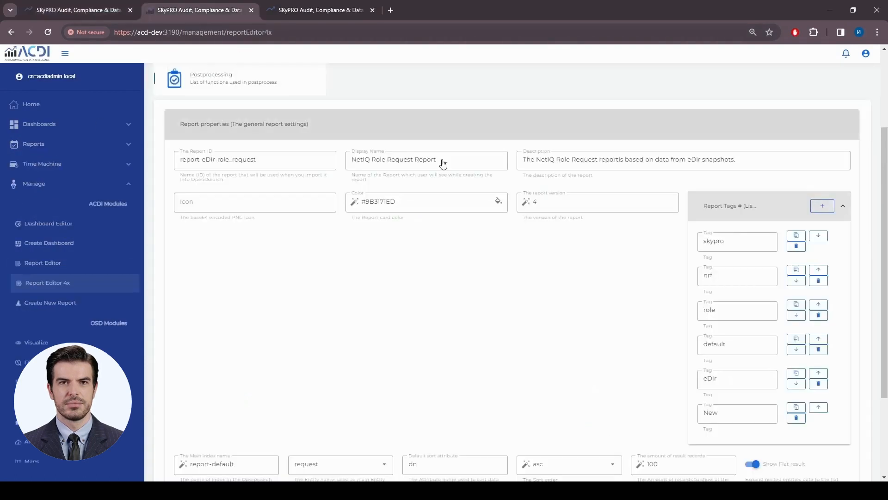
click(735, 198)
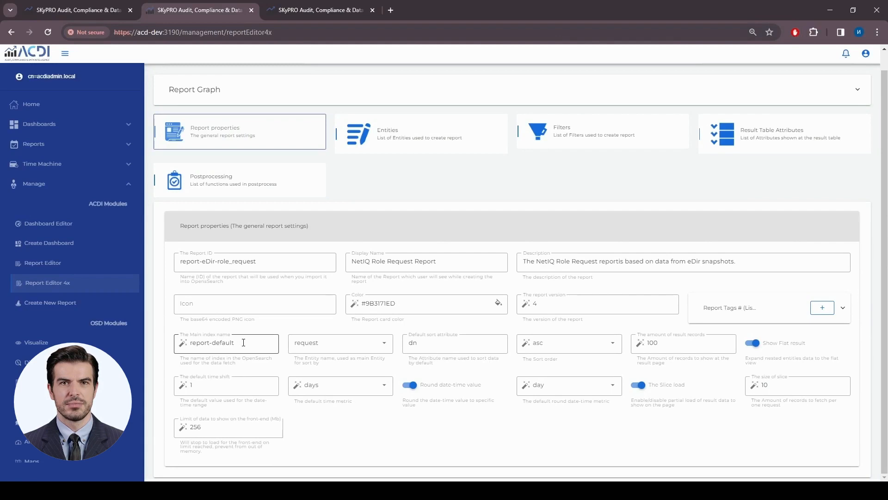
Run the query GET _cat/aliases?v&s=alias:desc&h=alias,index in the administration Dev Tools console
click(74, 16)
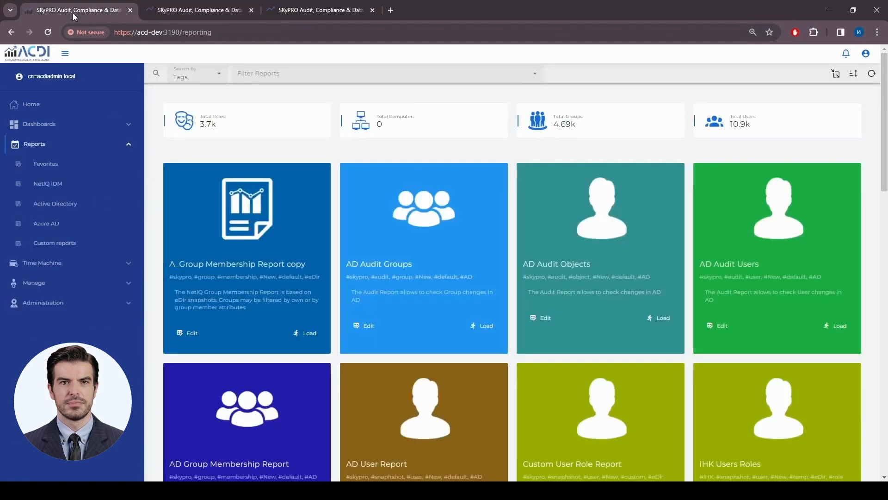
click(129, 303)
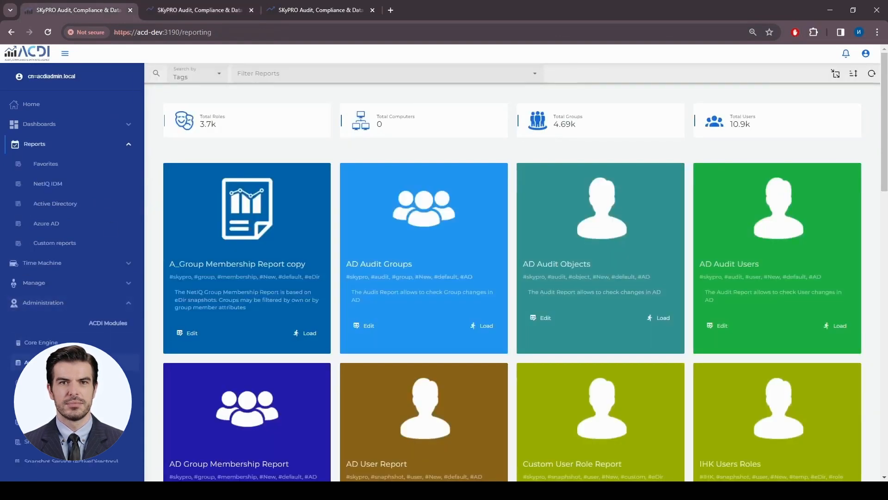
scroll(72, 277, down, 5)
click(38, 456)
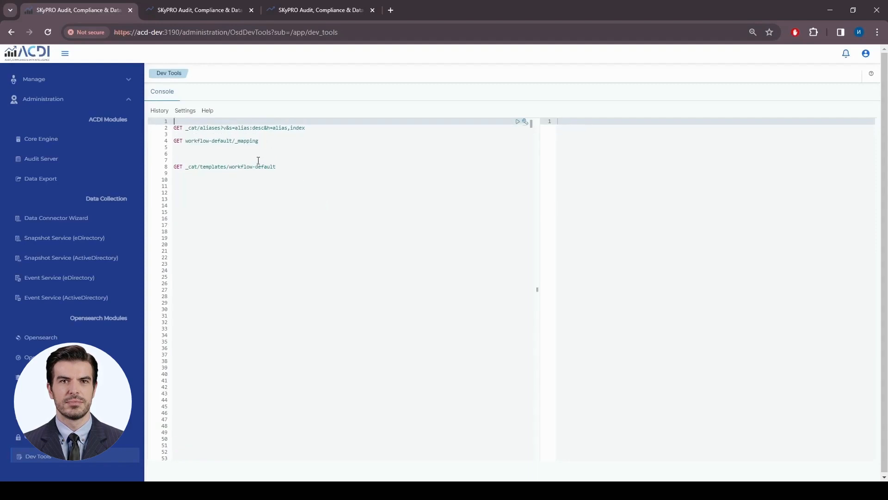
click(269, 127)
click(517, 128)
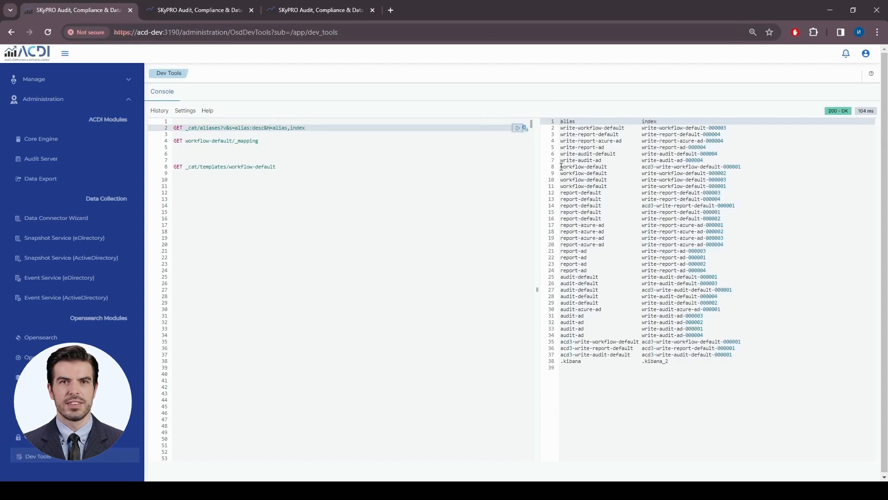
Examine the workflow, report-default and report-ad aliases in the query output
drag(561, 166, 584, 166)
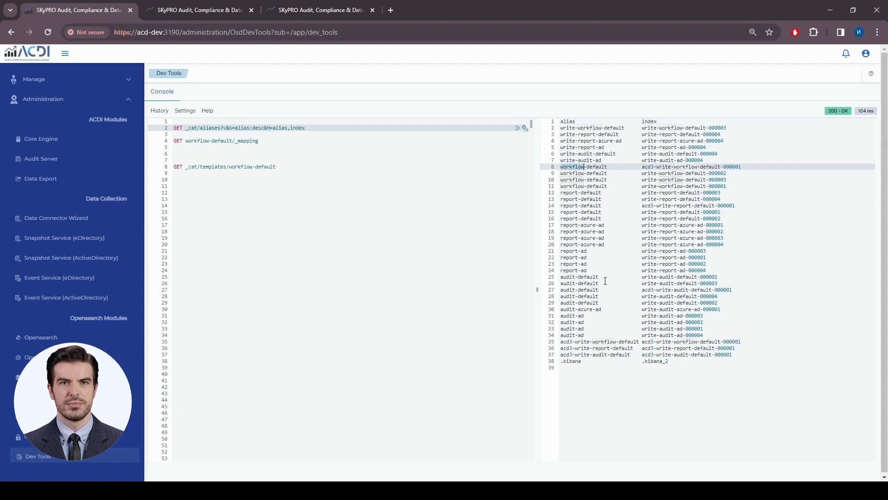
click(570, 193)
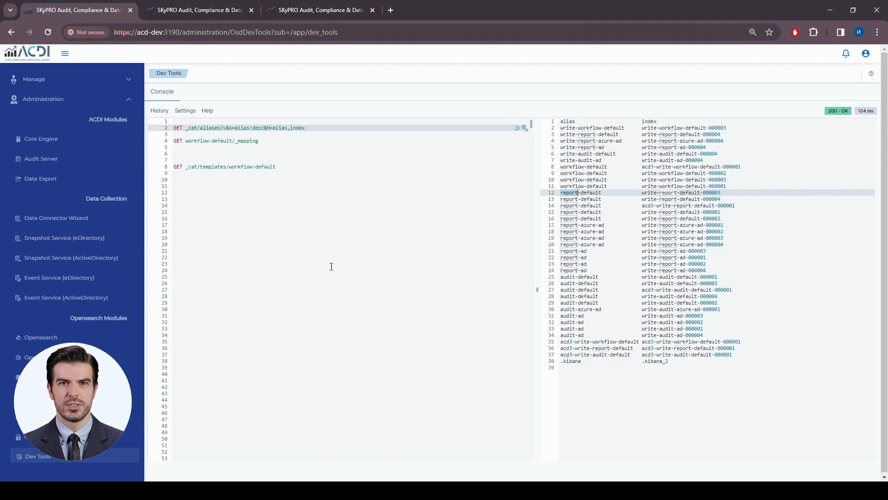
click(581, 250)
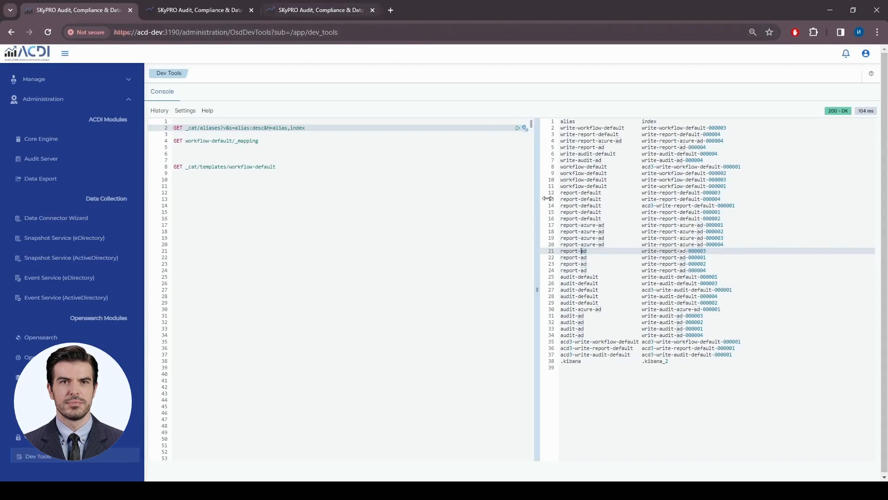
Open the Core Engine administration settings showing the list of LDAP connections
click(334, 10)
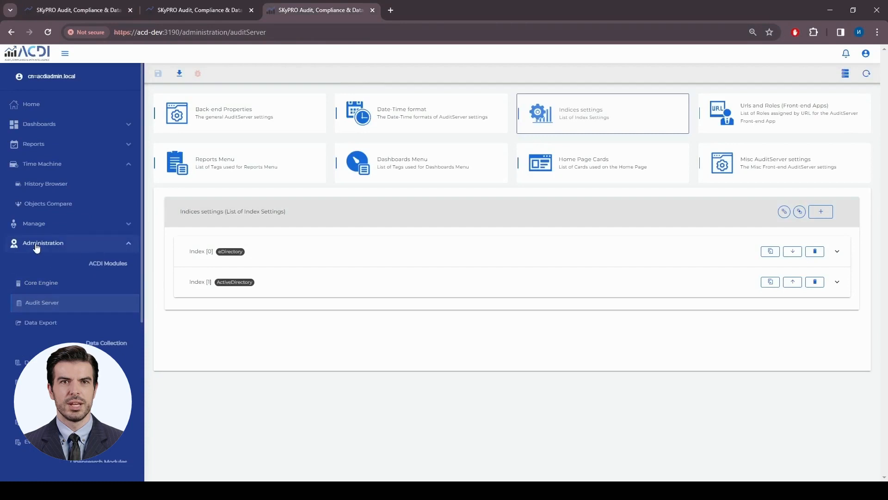
click(128, 166)
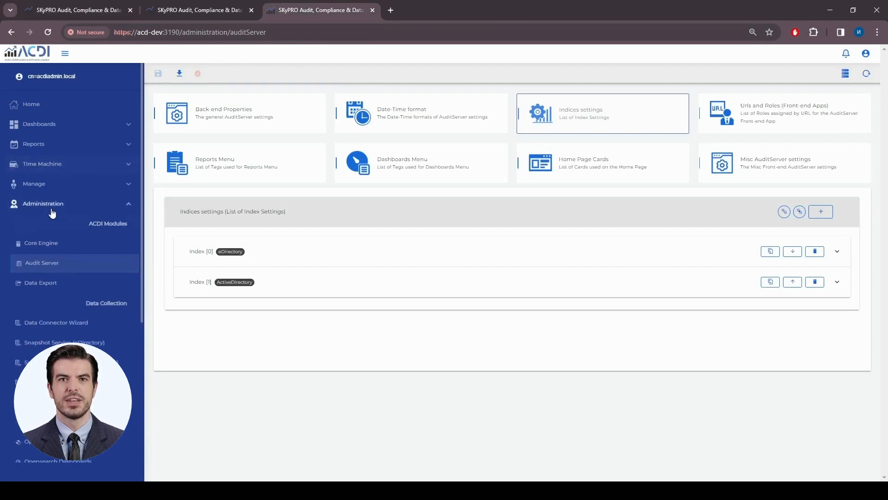
click(54, 243)
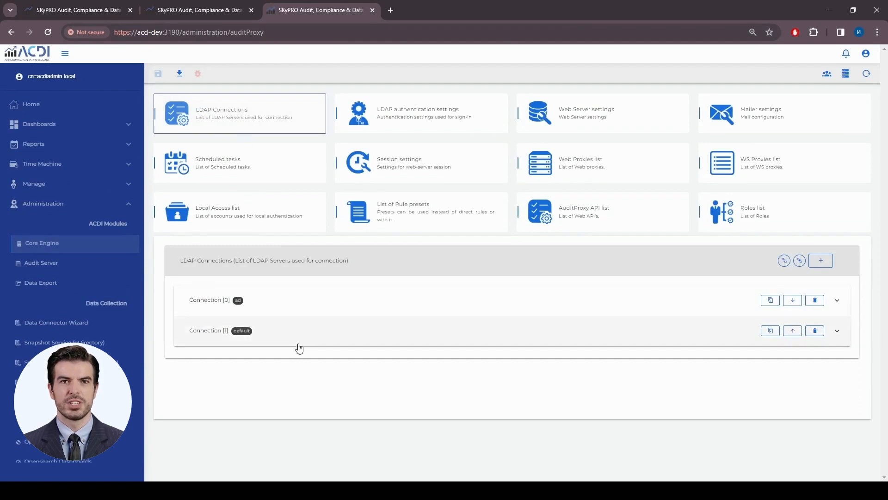
Inspect the ad and default LDAP connections by expanding their settings, and collapse both again
click(298, 328)
click(299, 303)
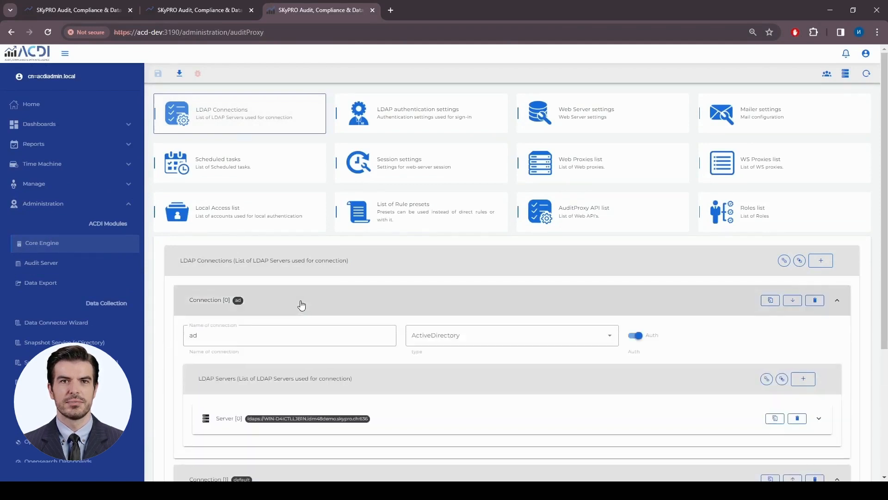
click(301, 305)
click(291, 338)
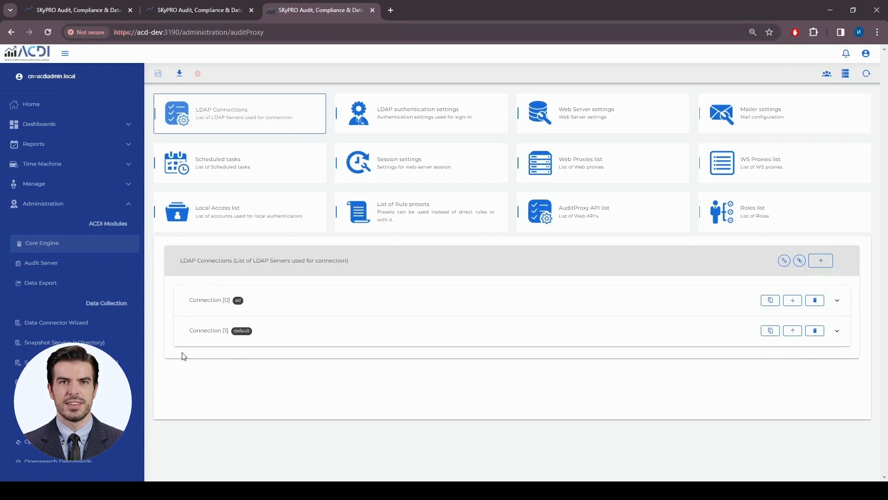
Open the Audit Server indices settings and examine the index alias in the eDirectory snapshot related settings
click(48, 267)
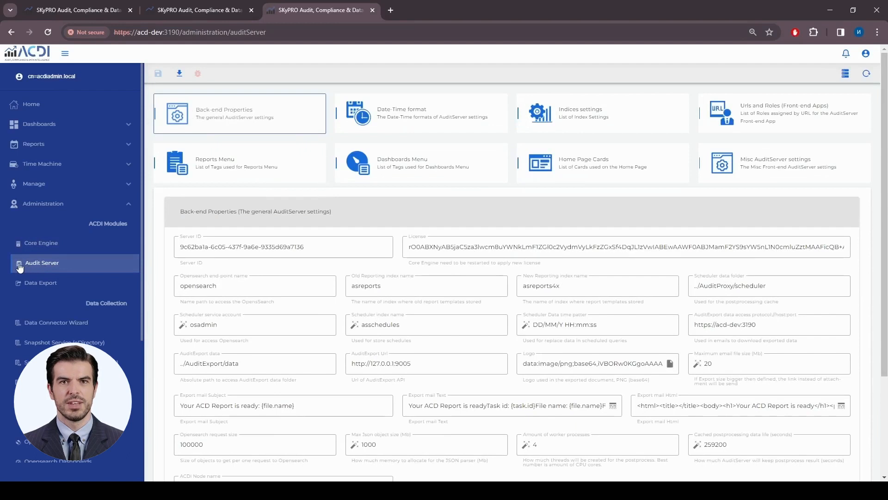
click(592, 121)
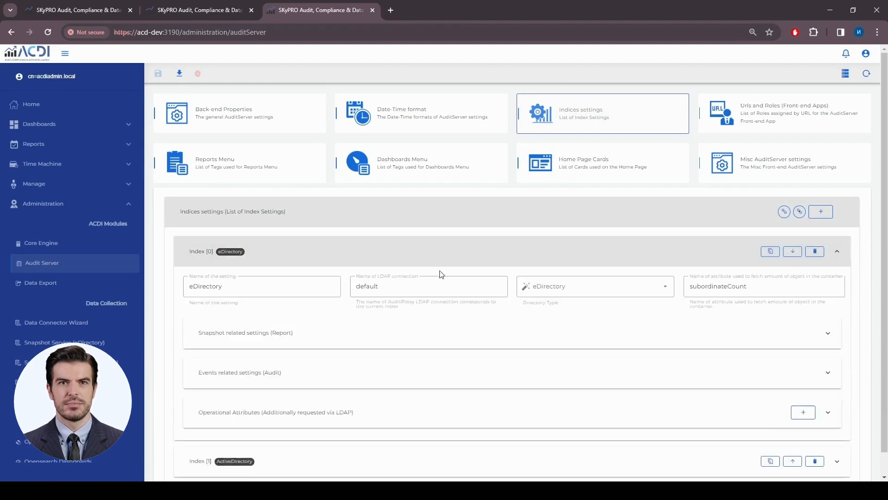
click(415, 339)
scroll(414, 340, down, 1)
scroll(415, 340, down, 1)
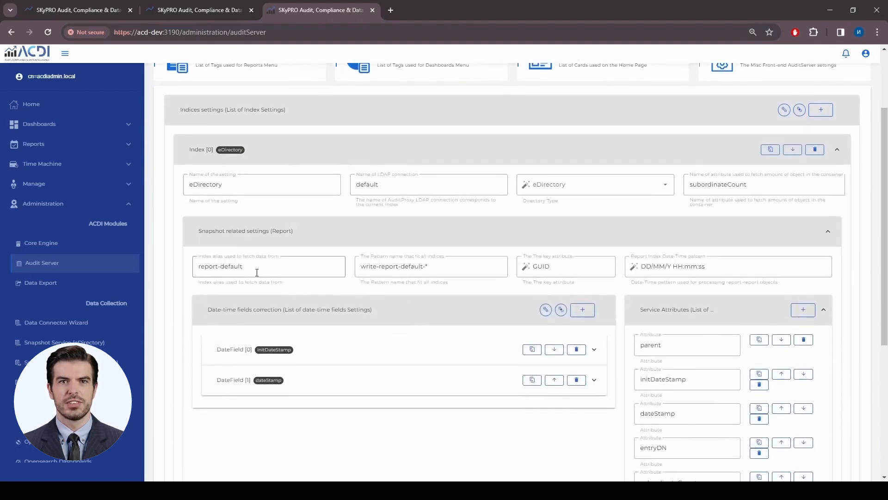
drag(250, 267, 199, 266)
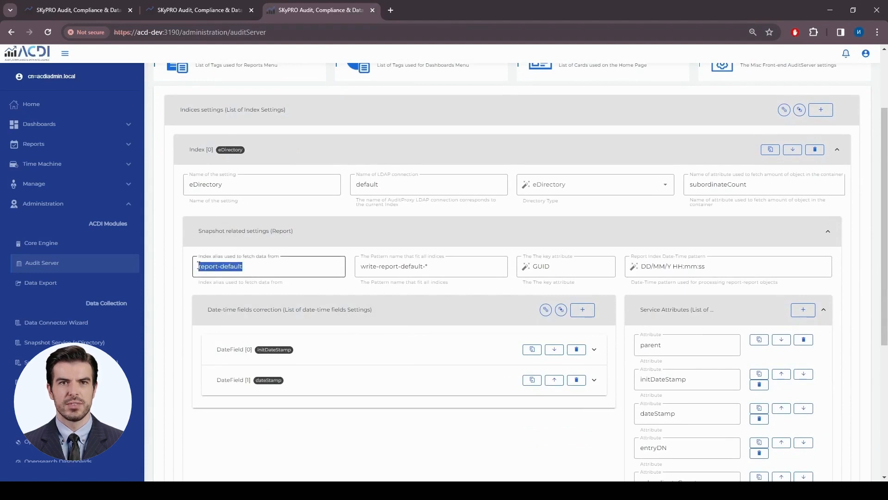
Collapse the eDirectory snapshot settings and examine the index alias in the events related settings
click(257, 231)
click(253, 363)
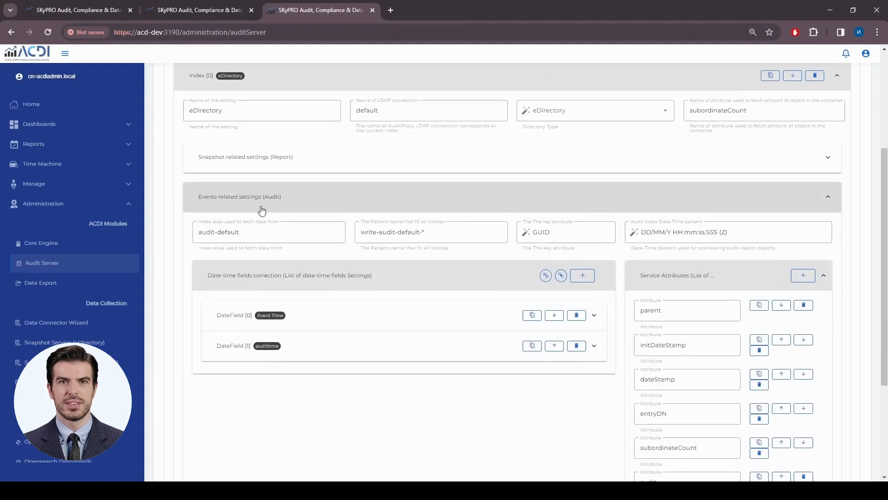
drag(249, 234, 198, 235)
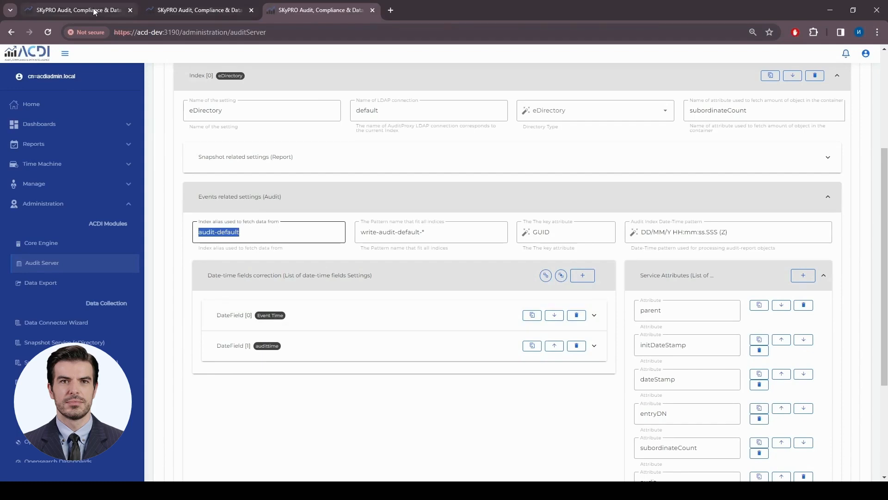
Return to the Dev Tools alias query output and highlight the first audit-default alias
click(79, 10)
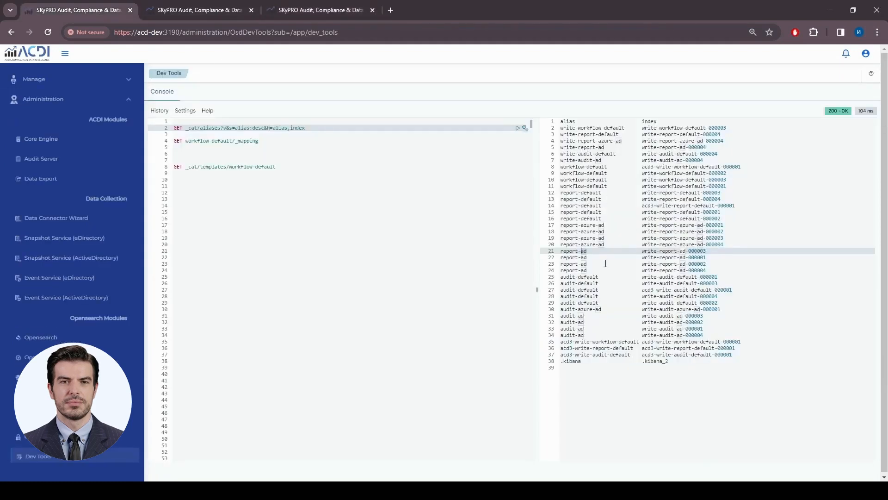
click(583, 251)
click(565, 278)
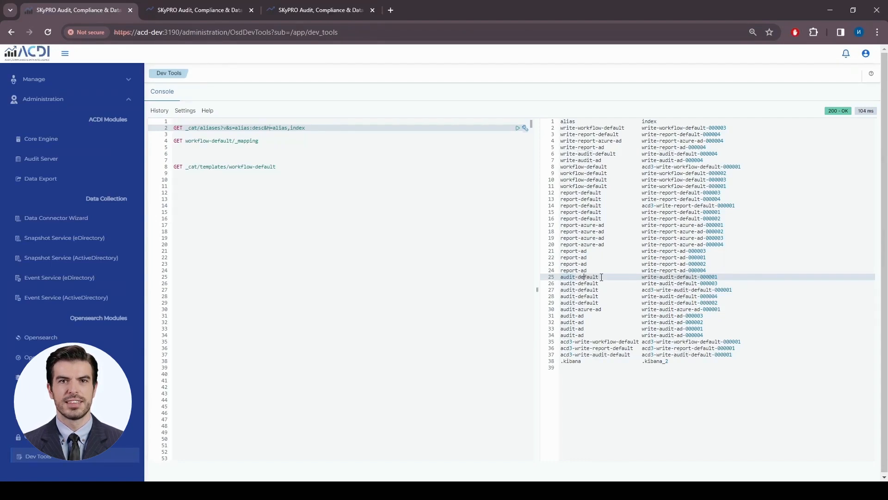
drag(599, 277, 559, 279)
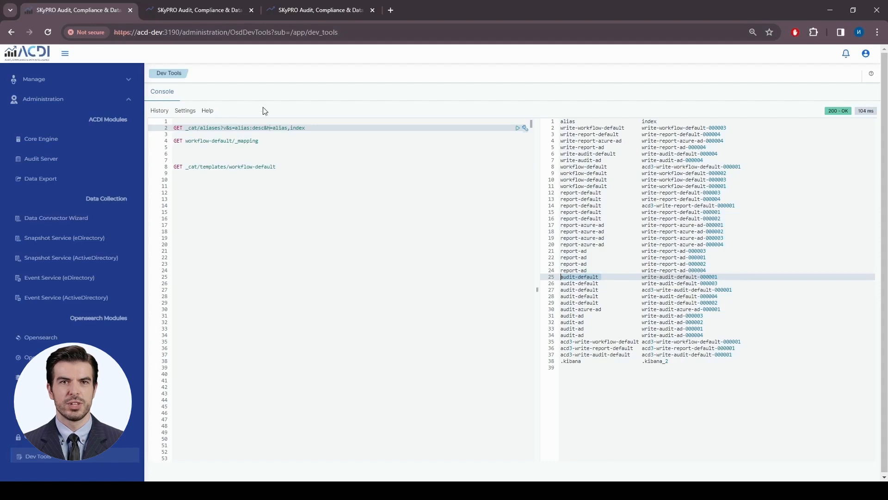
Return to Report Editor 4x, review the main sort entity description, and compare it with the report's entity list
click(186, 11)
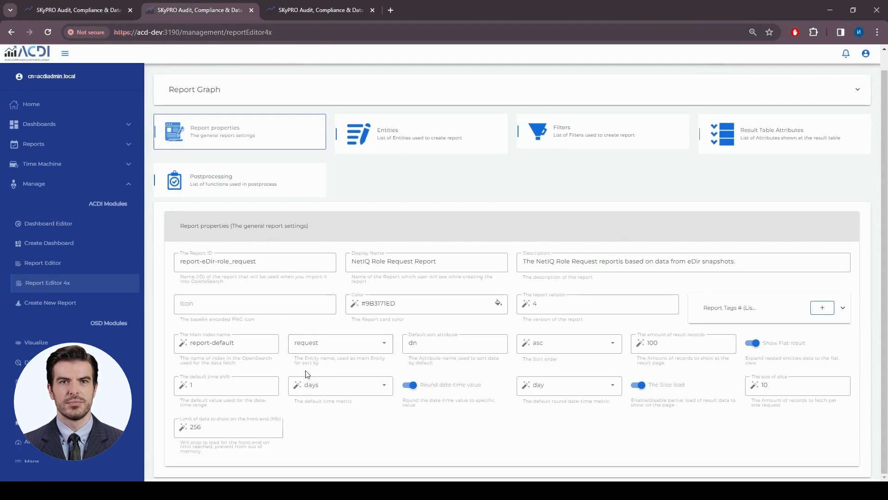
triple_click(296, 359)
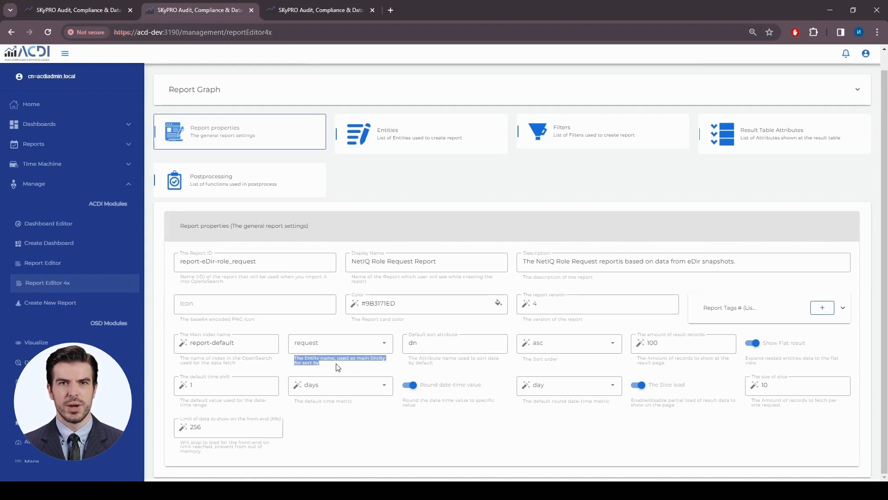
click(403, 136)
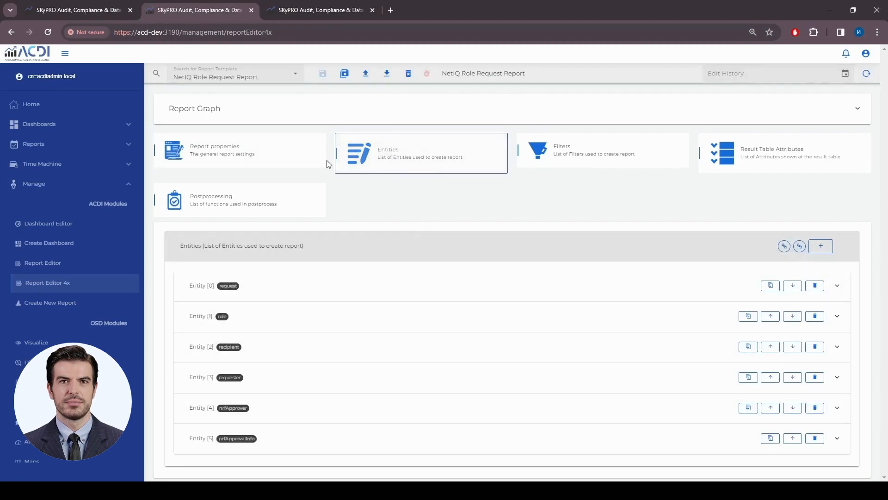
click(284, 154)
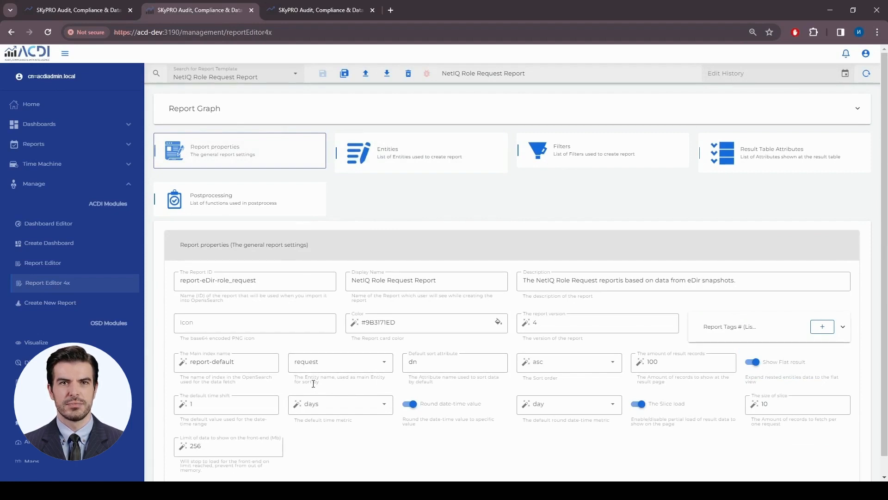
Review the default sort attribute, the sort order options and the amount of result records in the report properties
scroll(321, 378, down, 1)
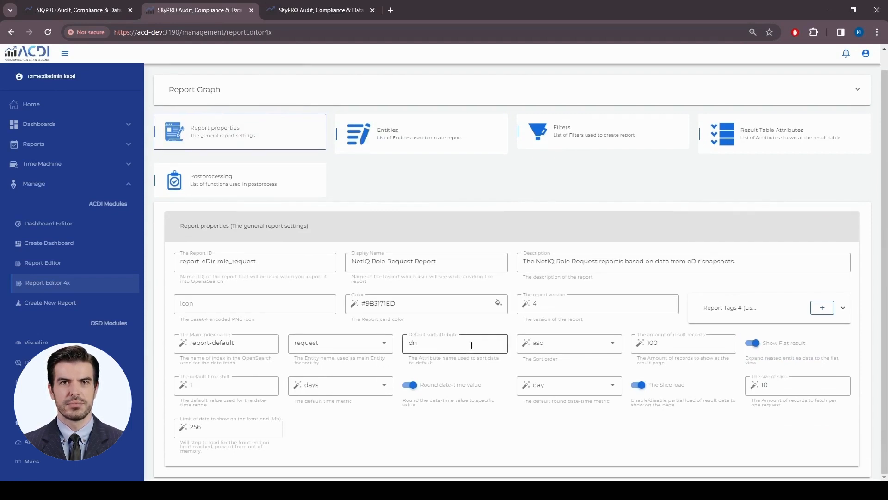
drag(426, 343, 410, 346)
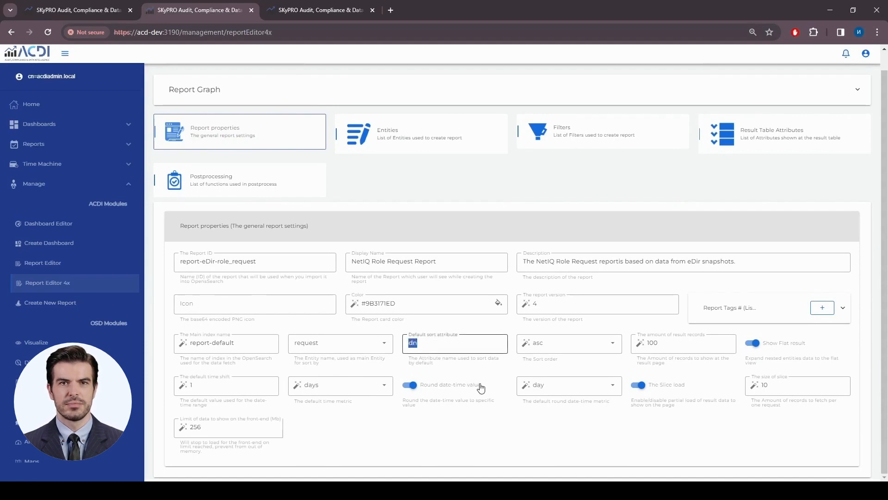
click(575, 353)
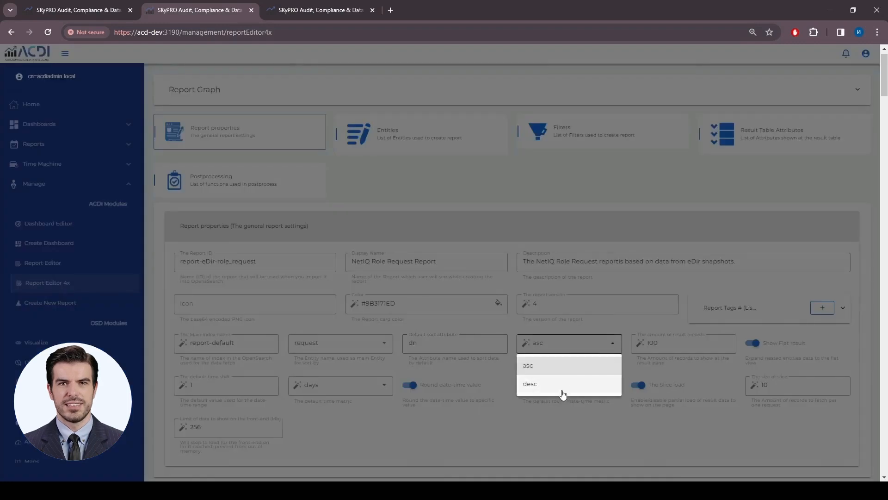
click(576, 347)
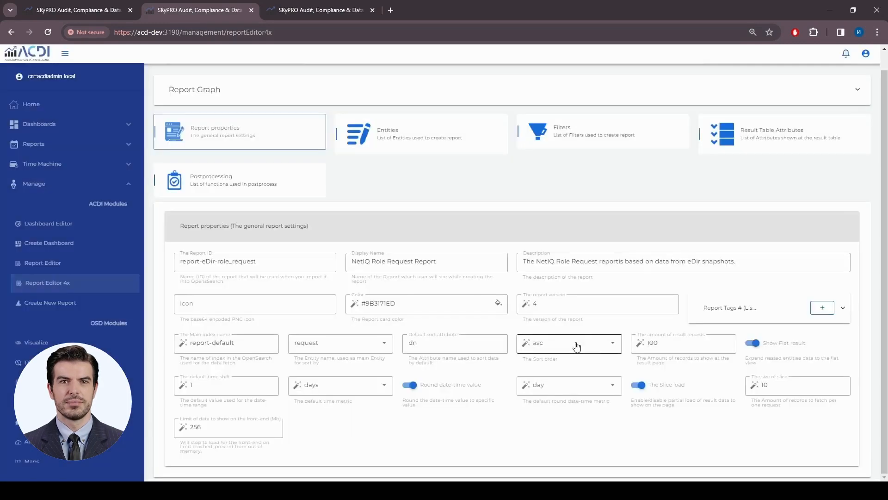
double_click(671, 343)
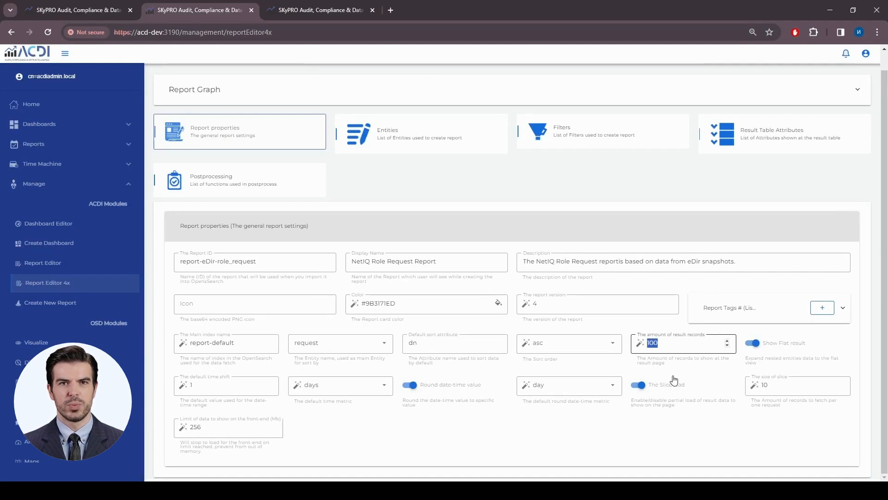
click(673, 347)
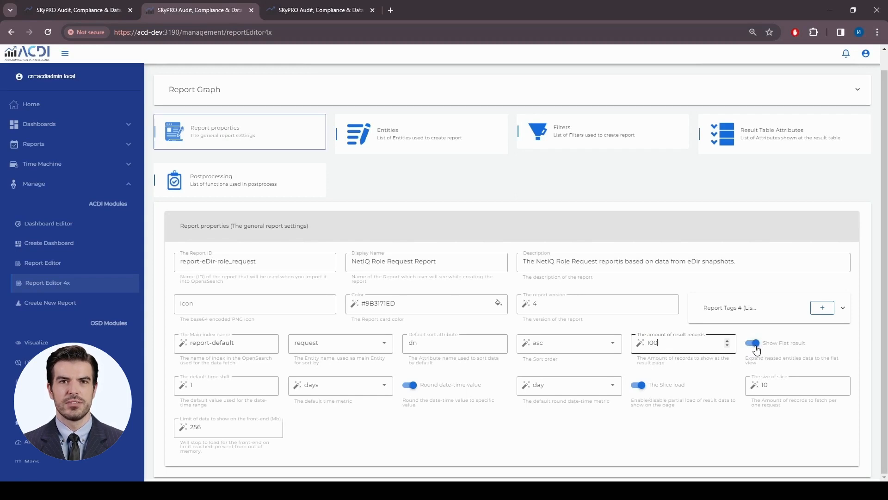
Review the default time shift, the time metric options and the round date-time metric options
double_click(190, 386)
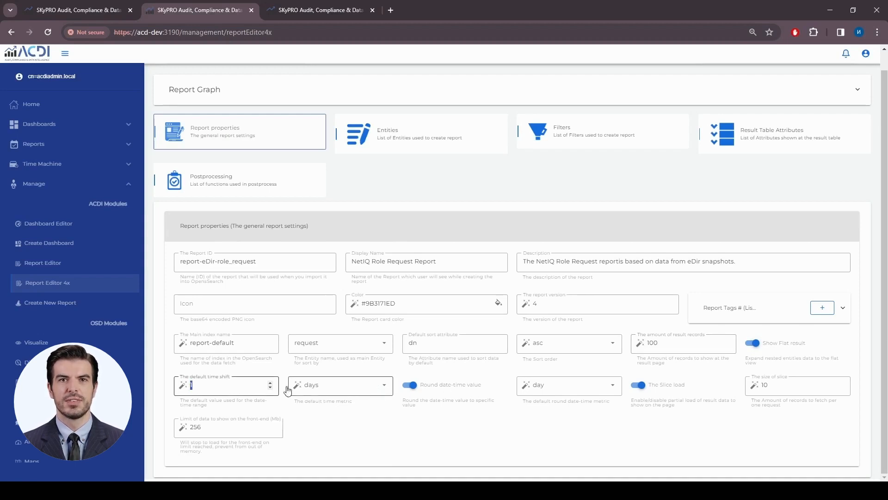
click(344, 386)
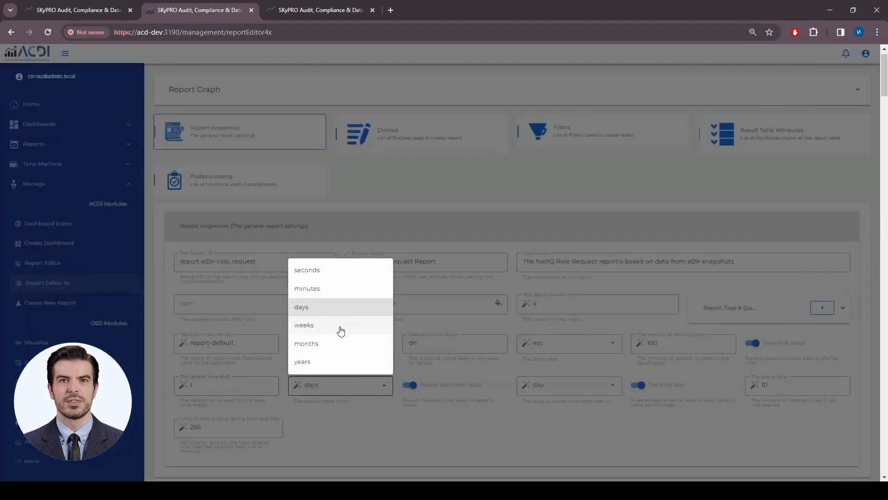
click(342, 392)
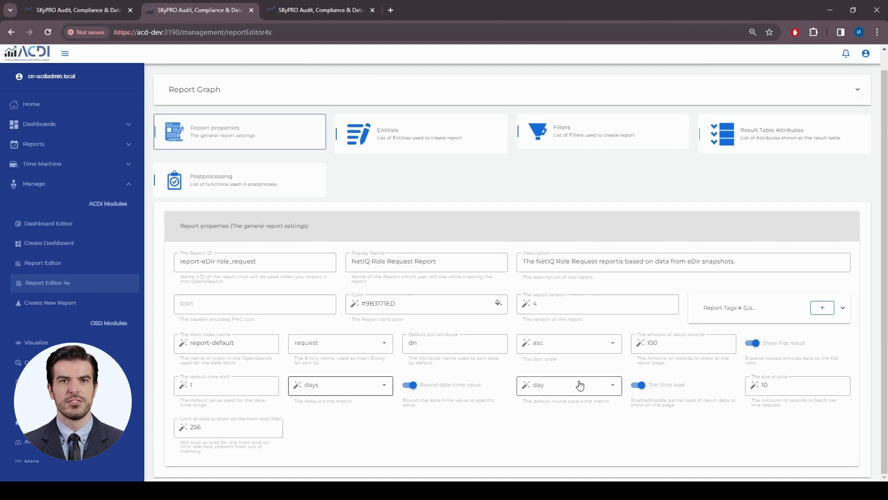
drag(540, 401, 597, 400)
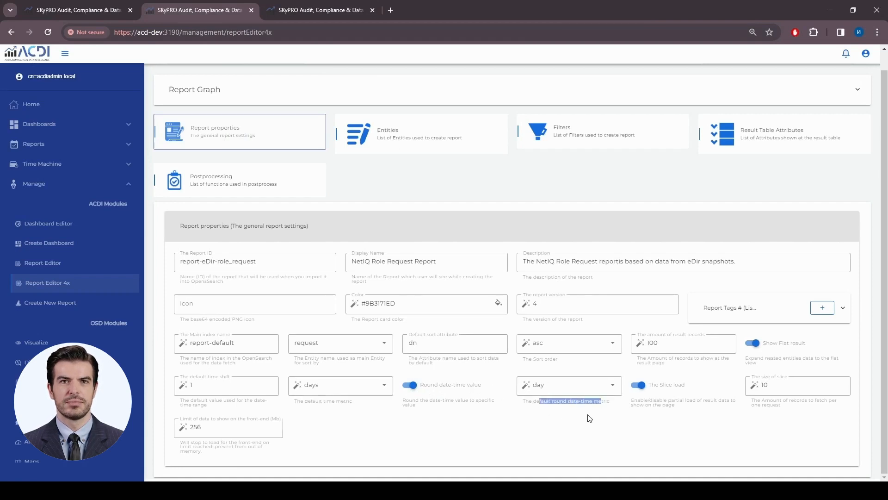
click(602, 388)
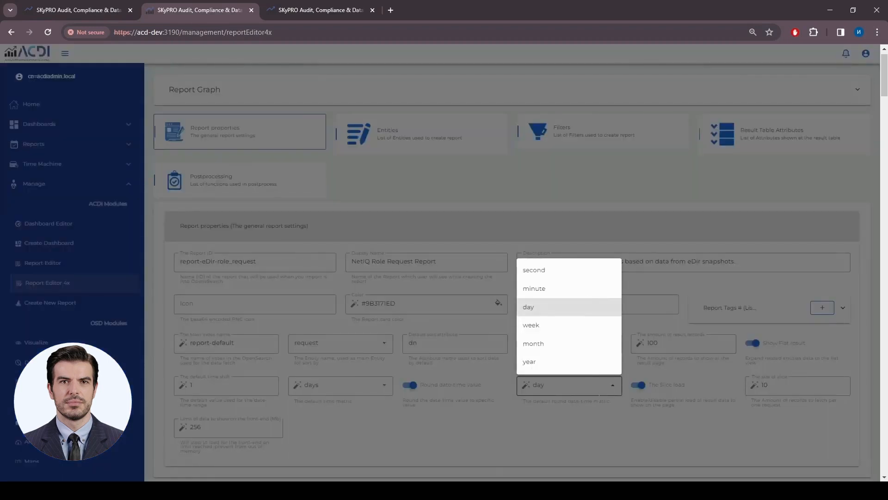
click(598, 396)
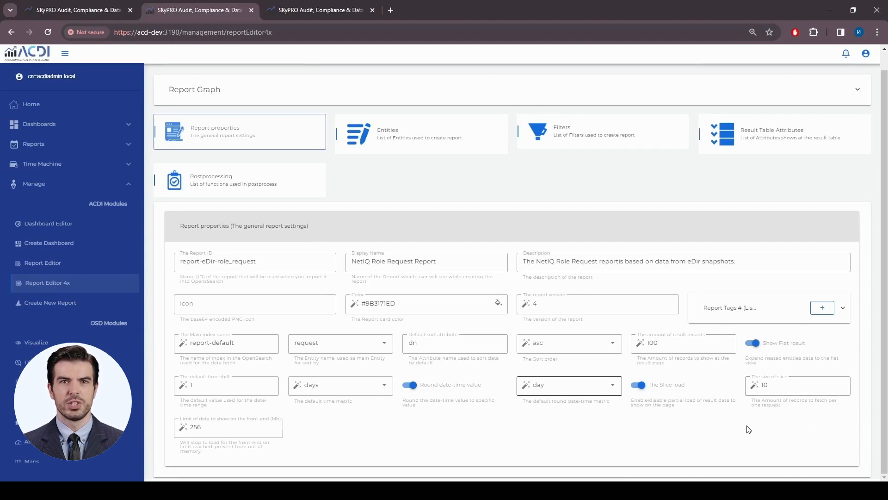
Examine the slice size and the front-end data limit in the report properties
drag(775, 387, 761, 387)
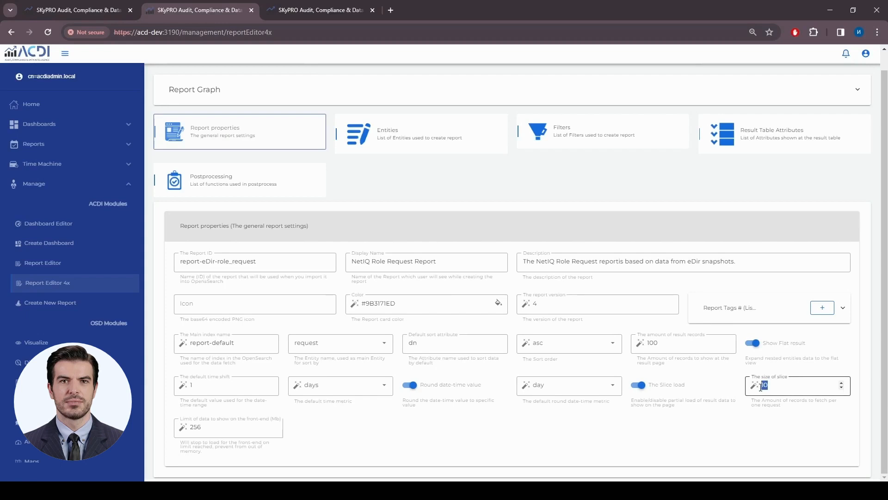
click(730, 434)
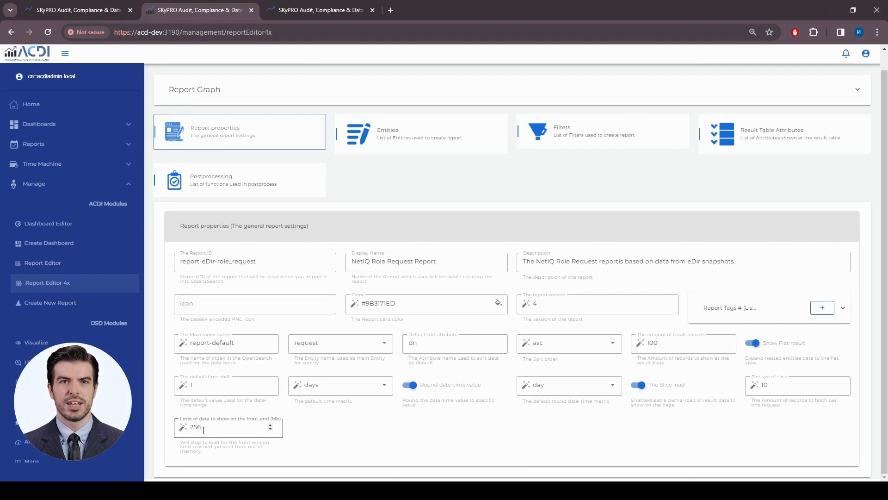
drag(204, 426, 187, 427)
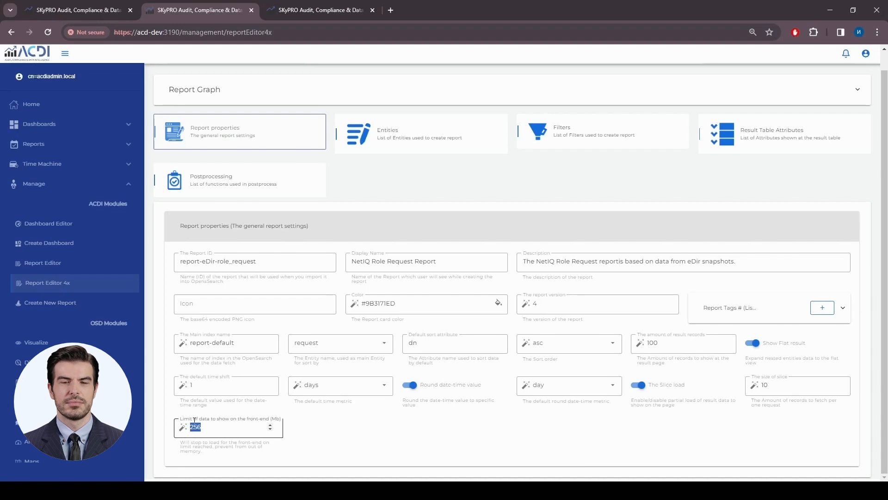
click(242, 429)
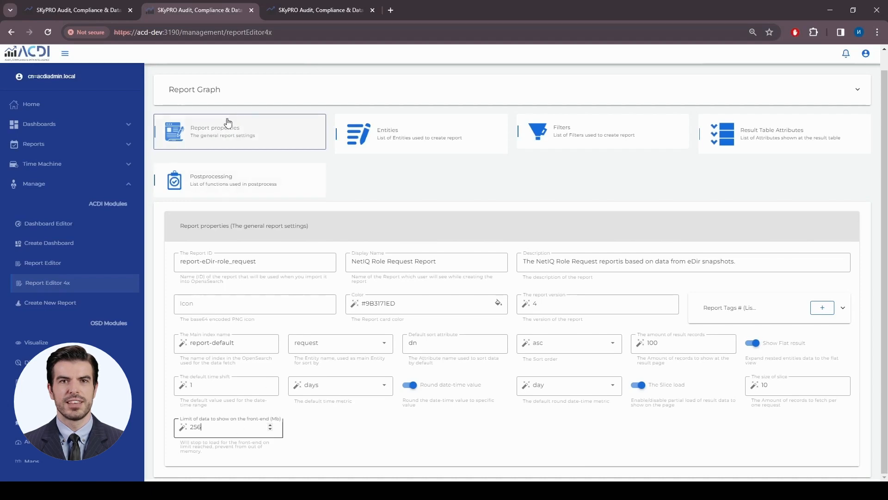
Open the report's entity list, expand the request entity, and highlight its name
click(405, 137)
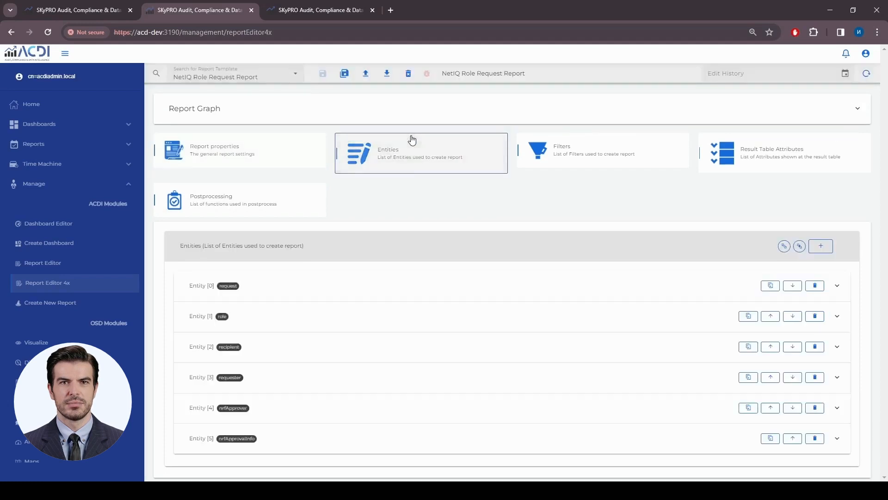
click(456, 287)
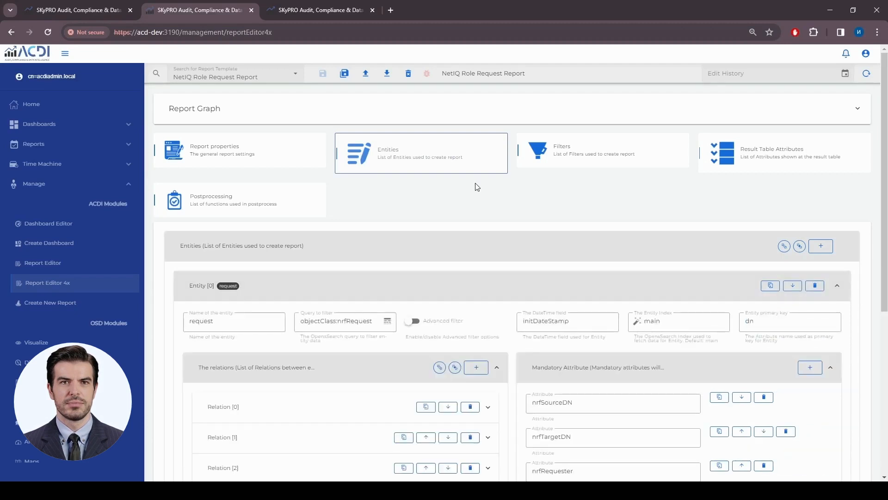
scroll(476, 185, down, 2)
scroll(475, 184, down, 1)
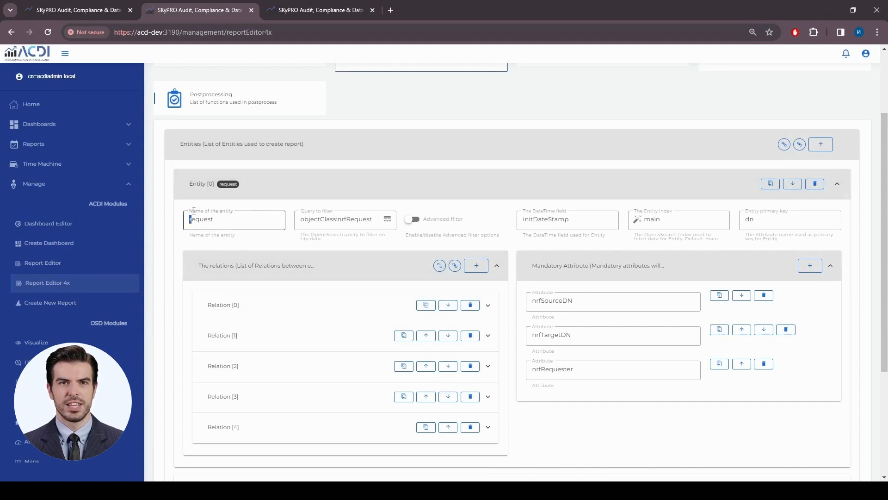
drag(191, 218, 247, 210)
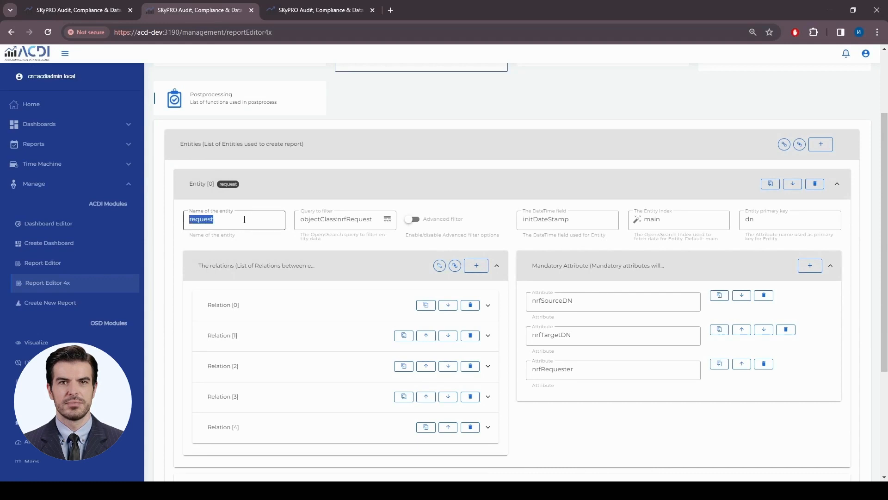
Examine the request entity's filter query in its expanded text editor, and close the editor
click(245, 219)
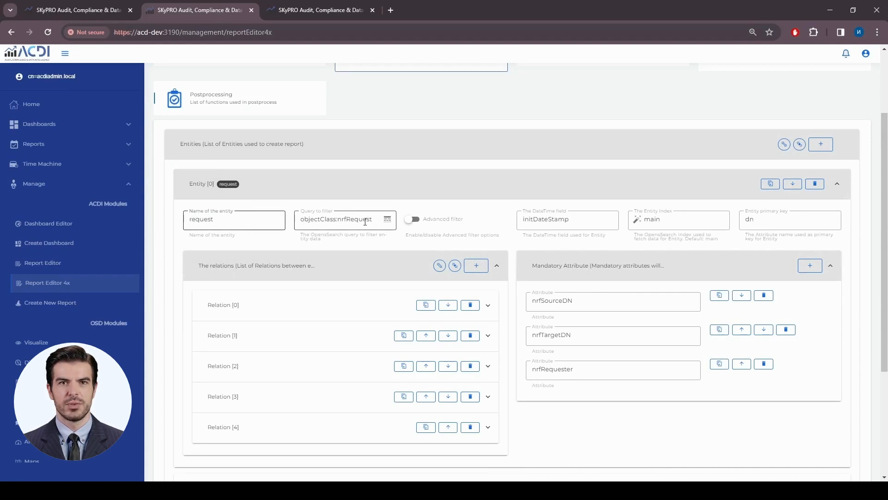
click(387, 219)
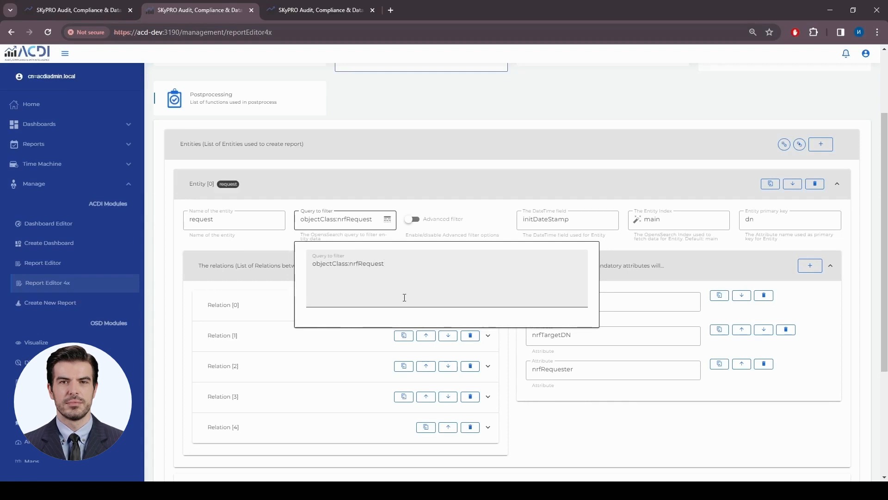
click(388, 221)
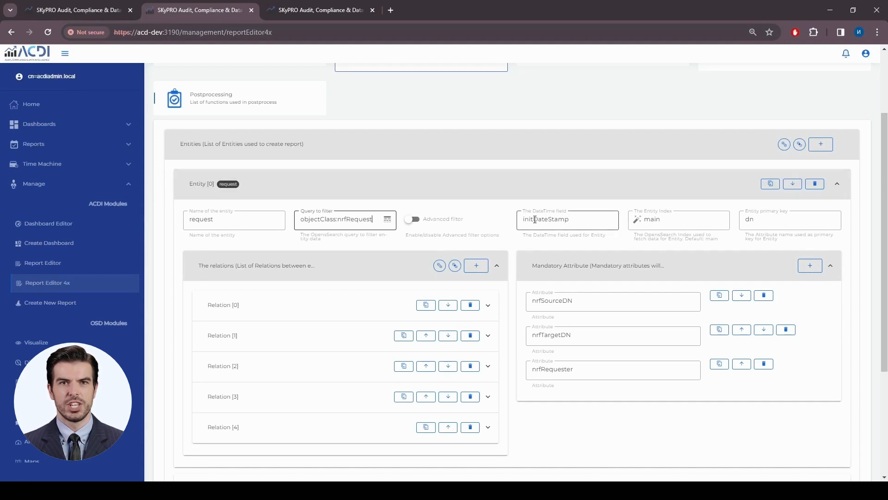
Try dateStamp as the request entity's DateTime field and undo the change
drag(539, 219, 514, 221)
text(d)
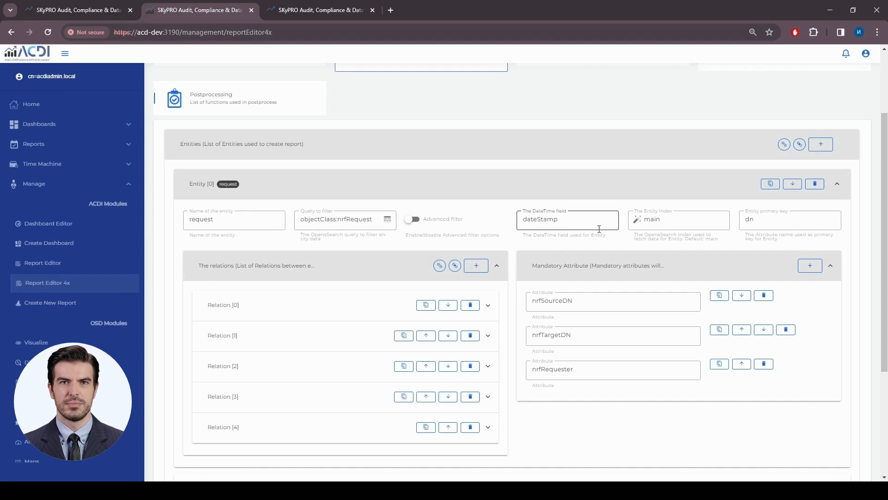
key(ctrl+z)
click(592, 217)
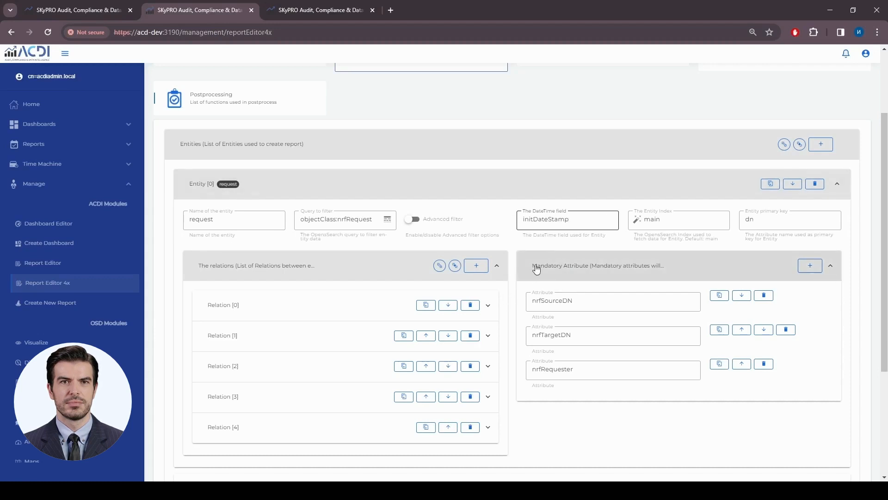
Load the NetIQ Users Login Expire report template and expand its snapshot entity
scroll(452, 149, up, 3)
click(233, 73)
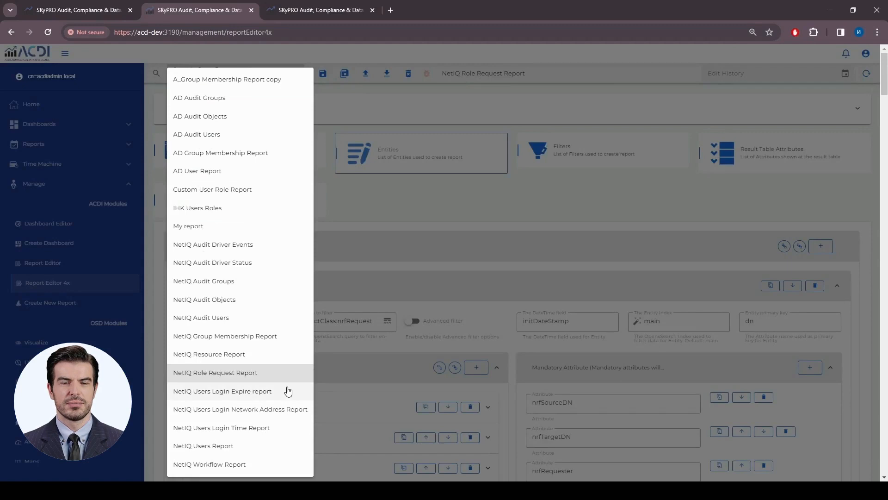
click(287, 391)
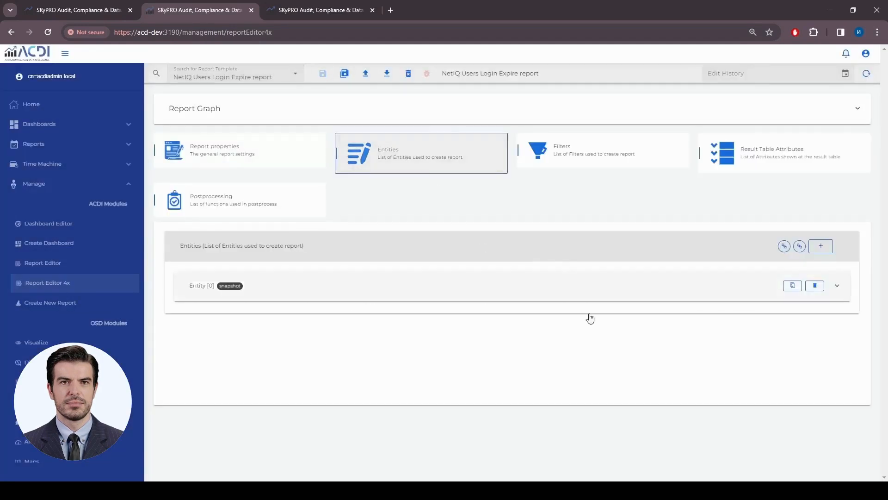
click(559, 296)
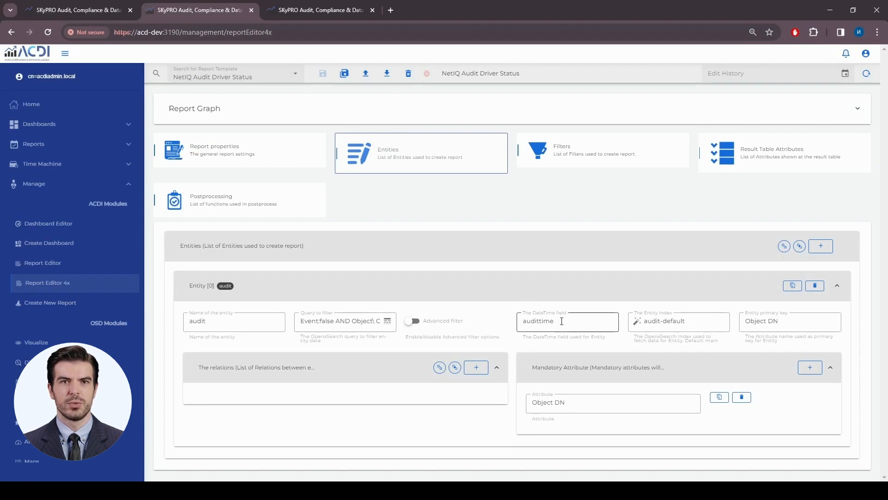
Highlight the audit entity's DateTime field in the NetIQ Audit Driver Status report
drag(561, 321, 521, 322)
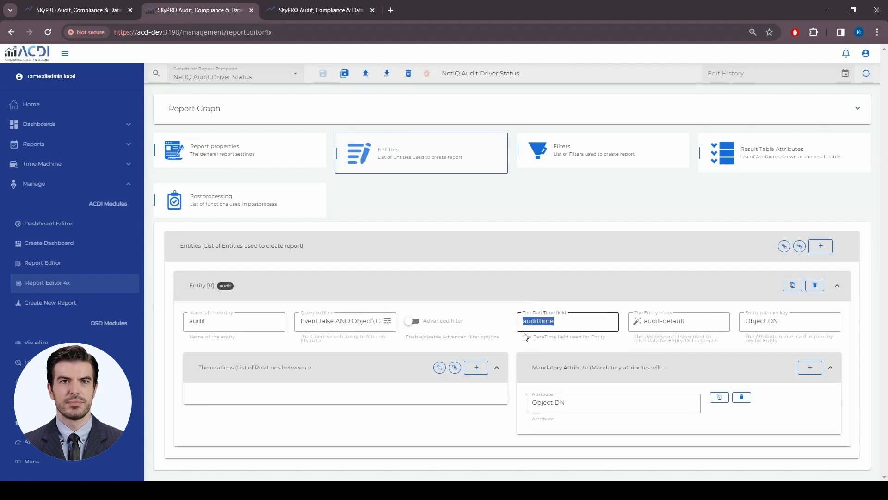
click(566, 322)
drag(566, 322, 523, 327)
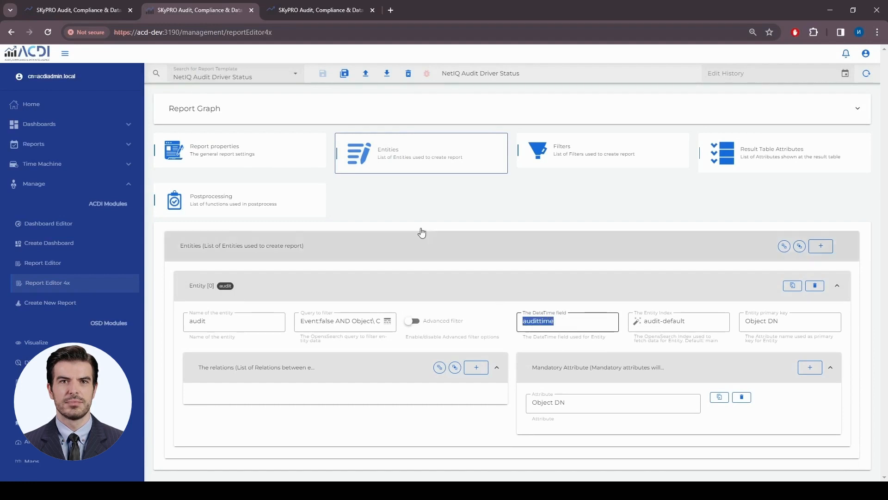
Reload the NetIQ Role Request Report template and expand the request entity in its entity list
click(262, 78)
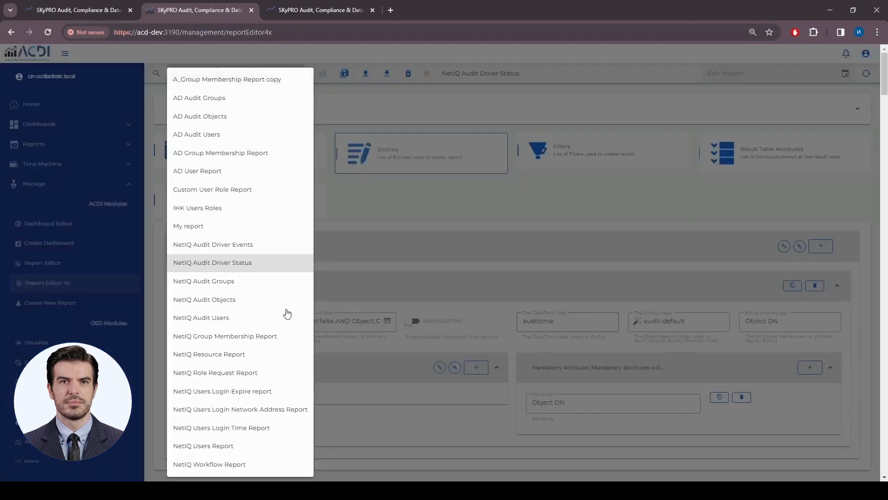
click(247, 373)
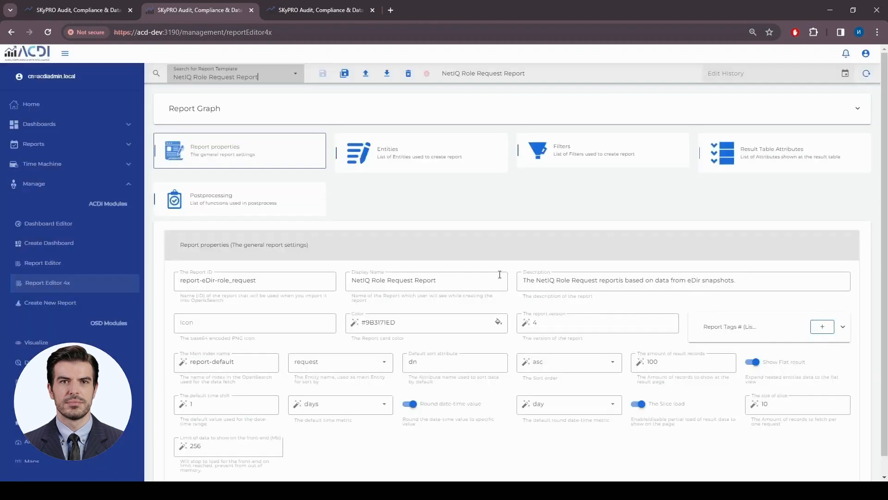
click(374, 146)
click(459, 295)
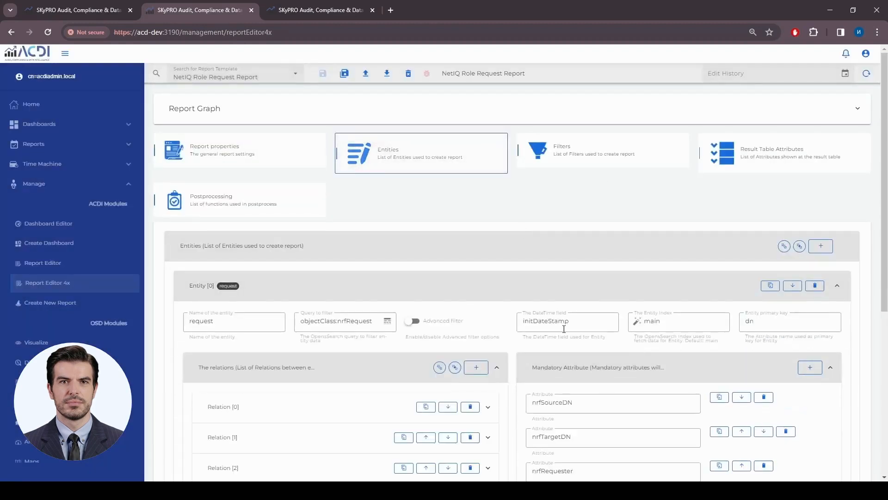
Set the request entity's Entity Index to report-default
click(666, 321)
scroll(674, 323, down, 1)
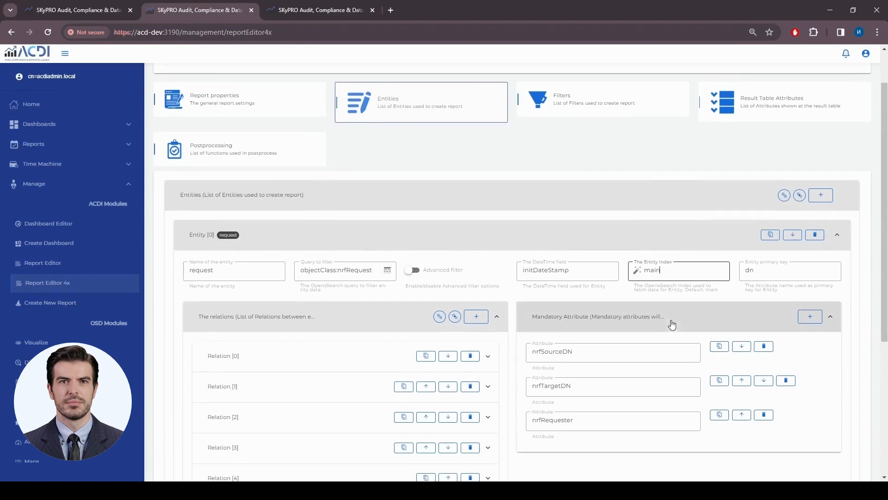
drag(668, 270, 639, 285)
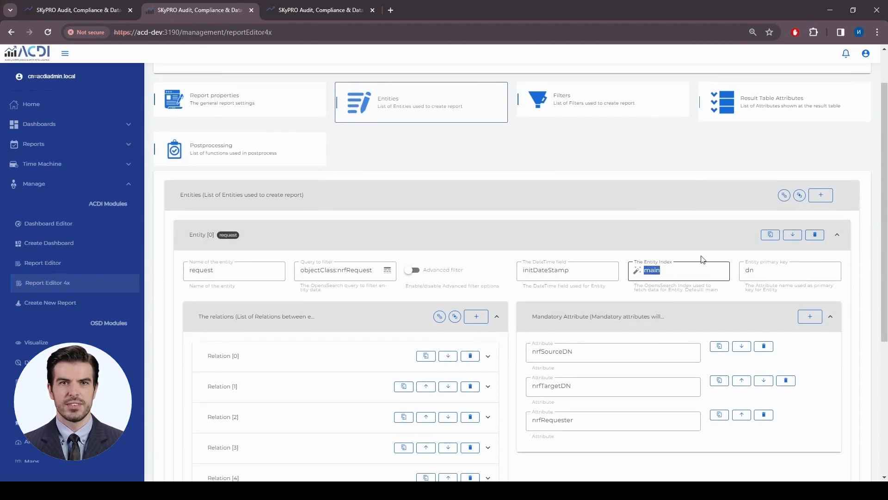
scroll(306, 172, up, 1)
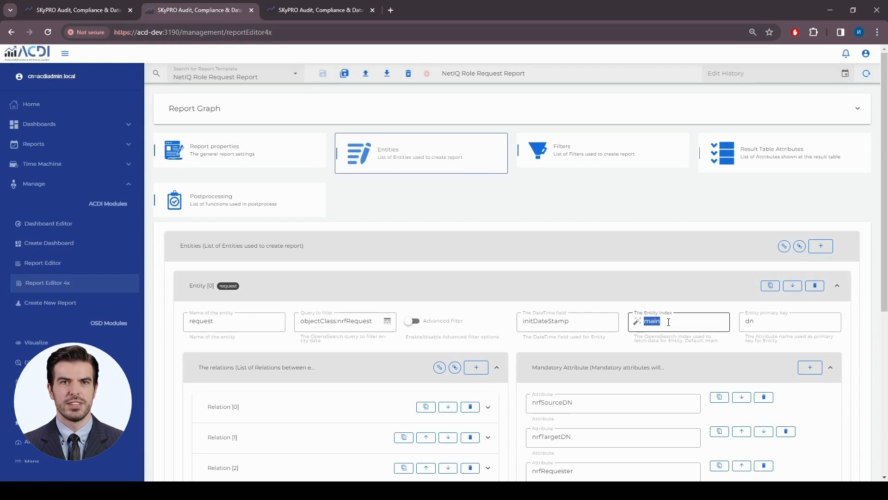
text(report-de)
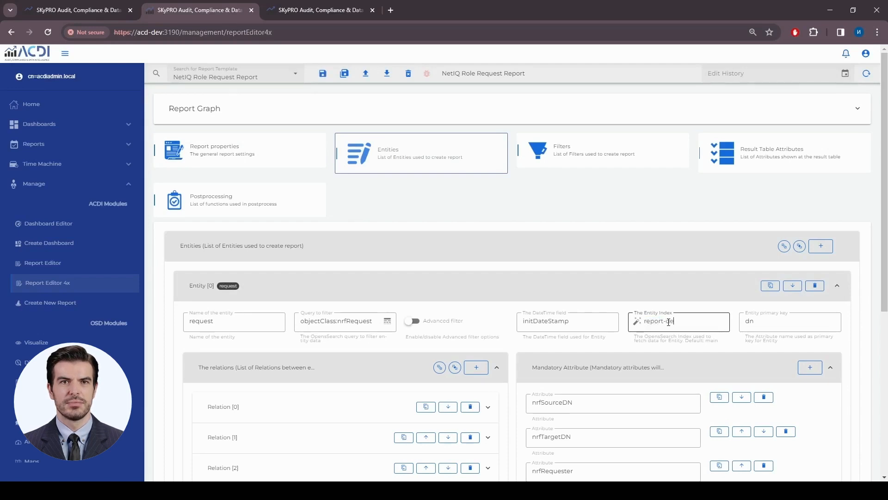
text(fault)
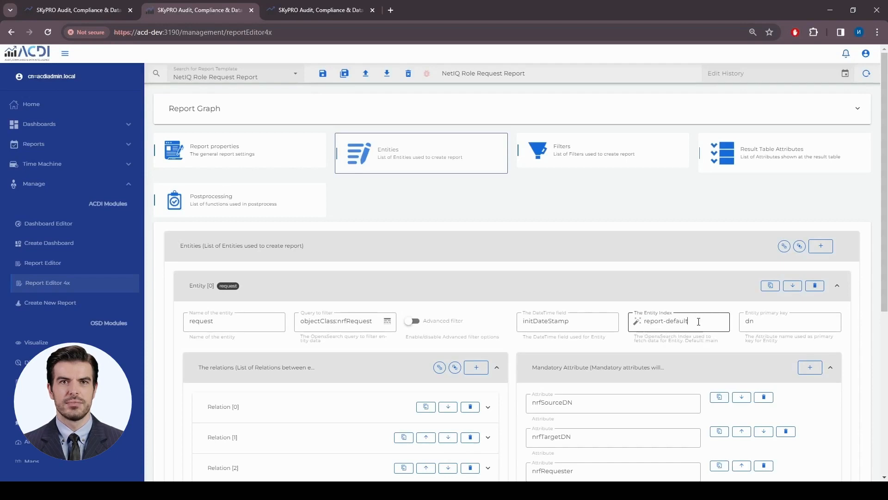
Compare the request entity's index with the Main Index name in the report properties
drag(699, 322, 640, 321)
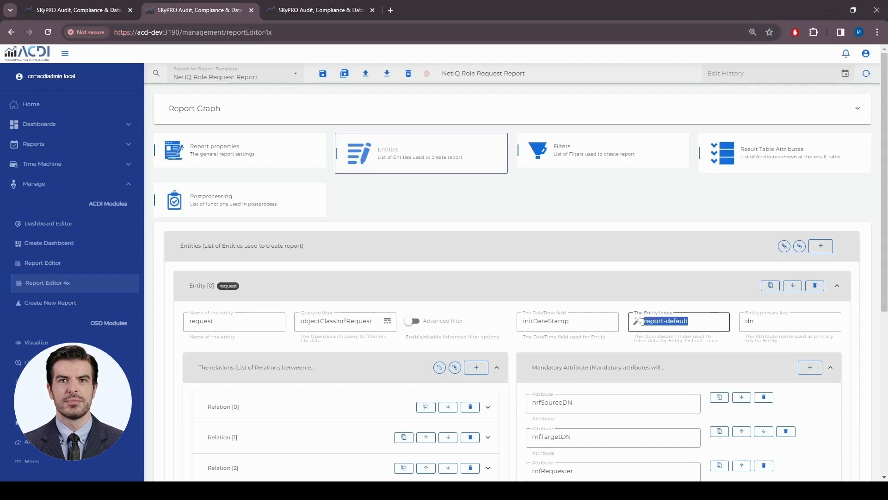
click(246, 152)
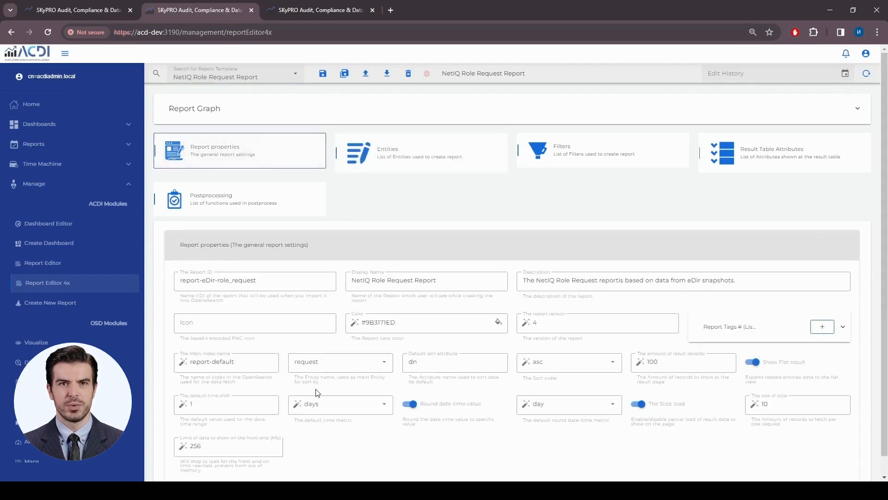
drag(236, 361, 193, 360)
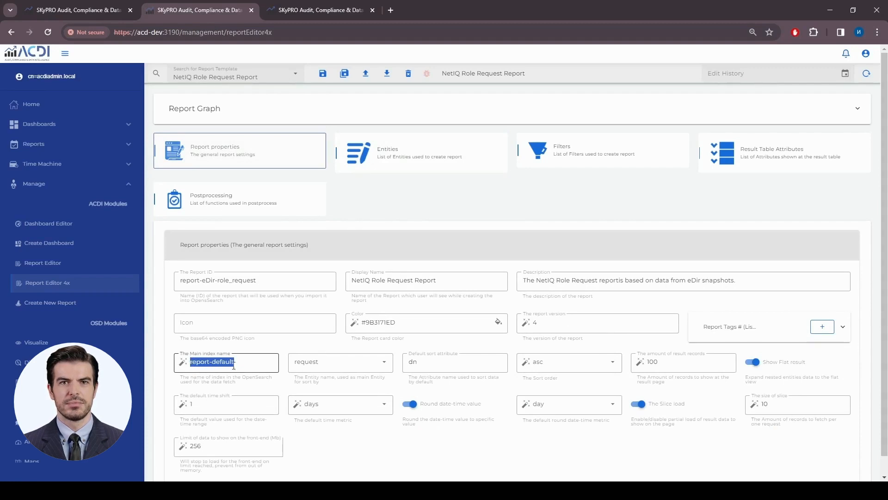
Return to the entity list, expand the request entity and set its Entity Index to main
click(419, 160)
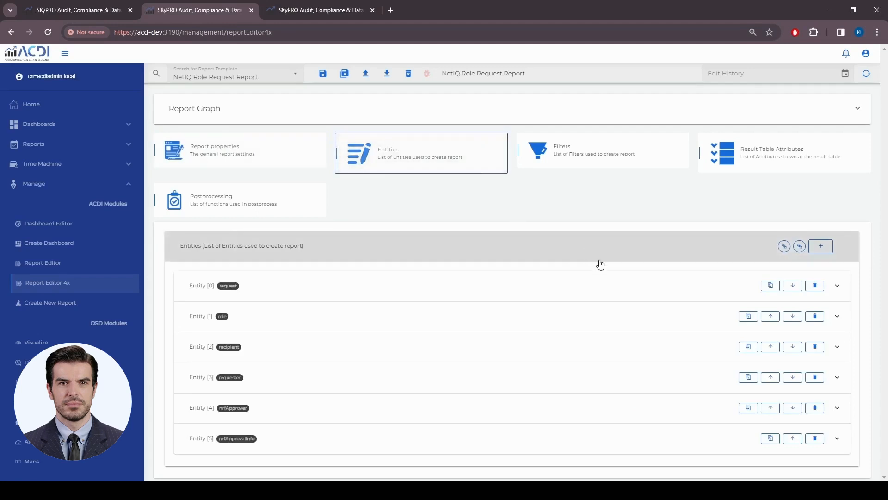
click(587, 282)
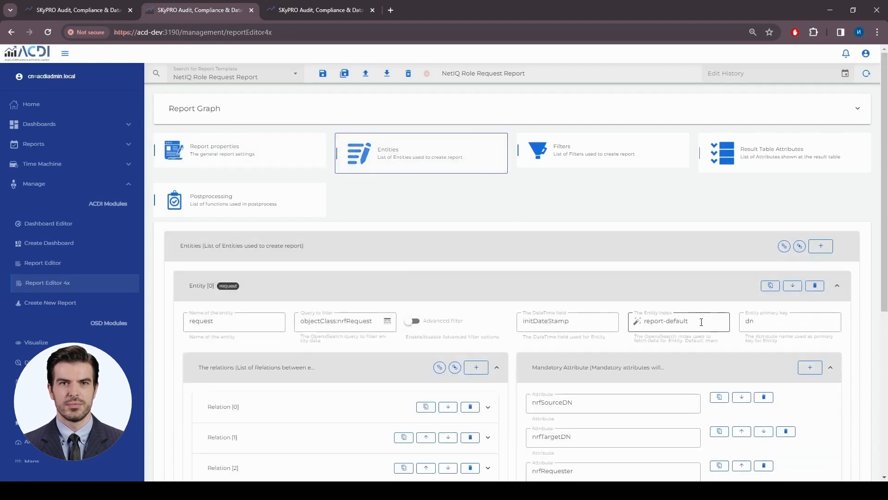
drag(701, 321, 637, 323)
text(main)
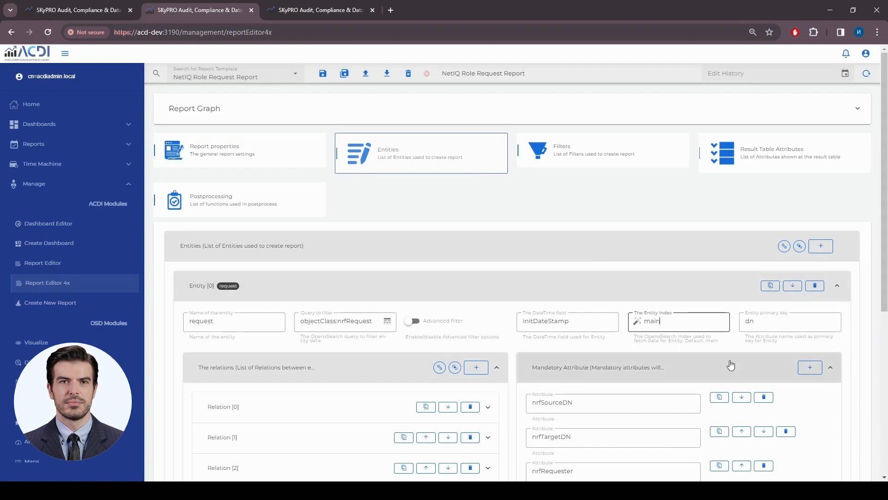
Examine the request entity's primary key field
click(766, 326)
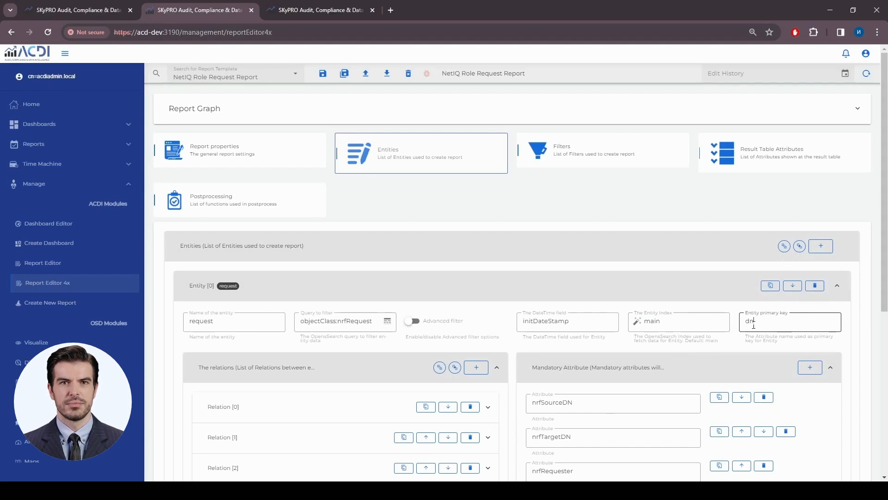
scroll(753, 325, down, 2)
scroll(780, 343, up, 1)
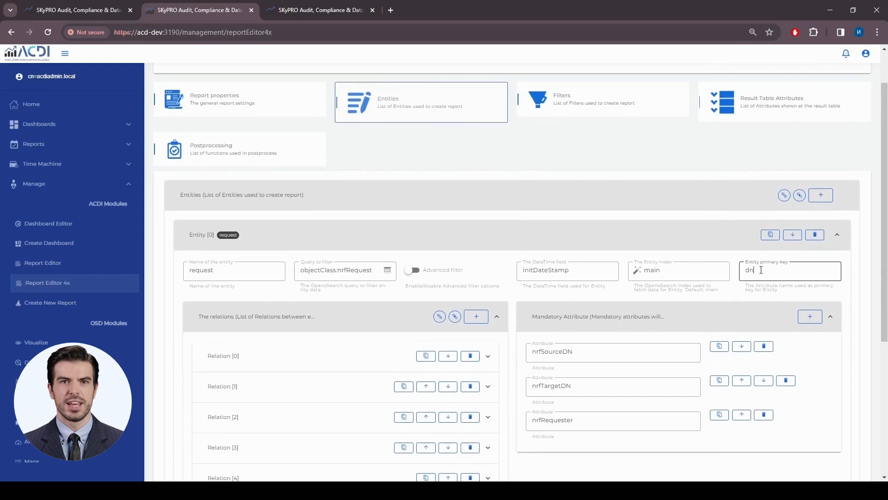
scroll(756, 276, up, 1)
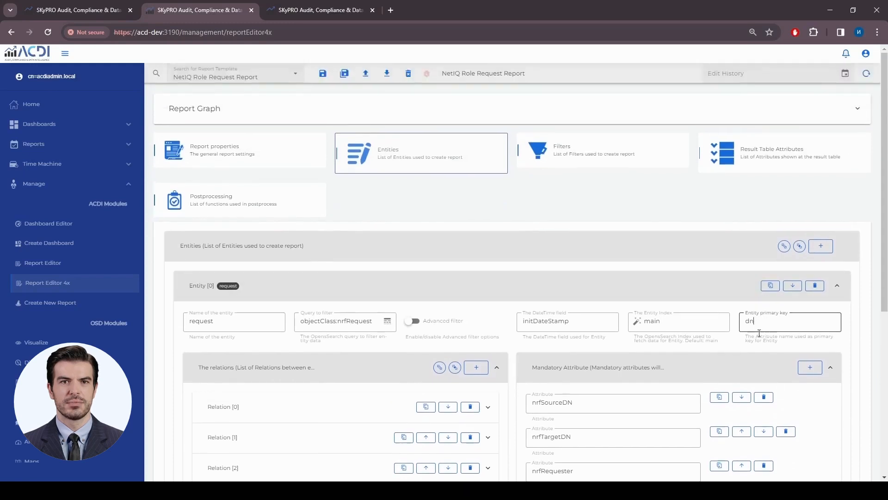
scroll(765, 329, down, 1)
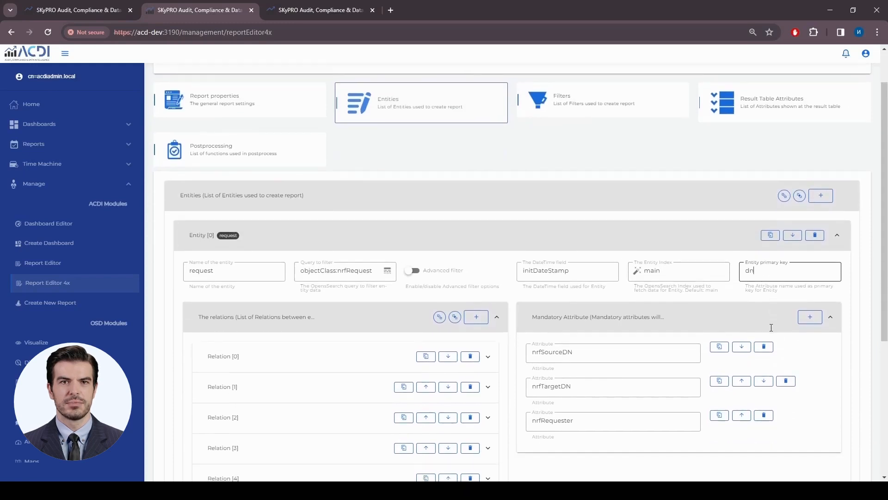
scroll(771, 328, down, 1)
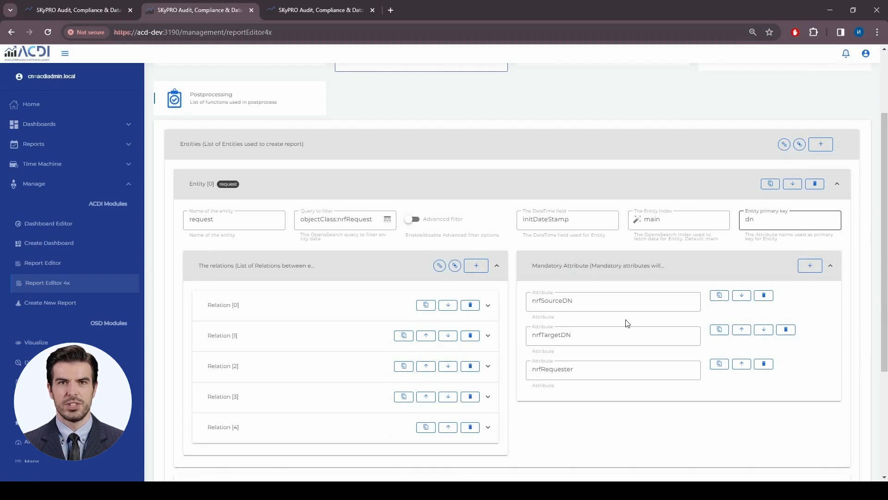
Review the request entity's mandatory attributes, highlighting nrfSourceDN and nrfTargetDN
double_click(578, 301)
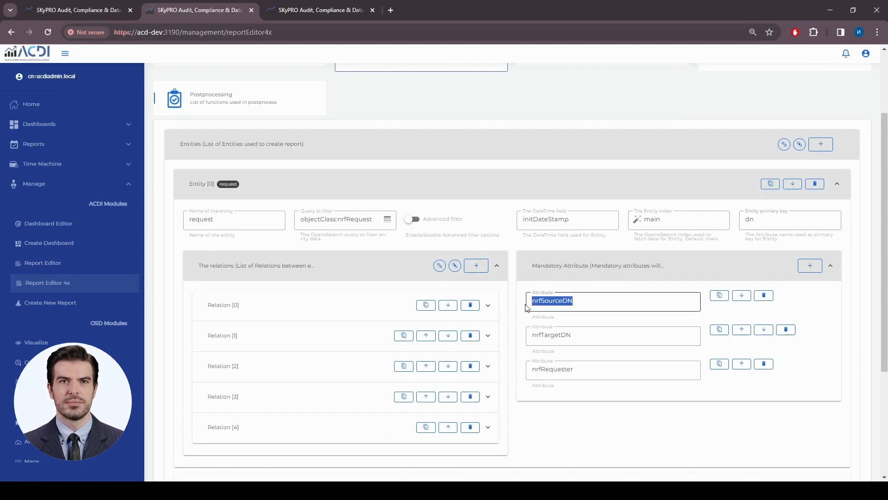
double_click(579, 334)
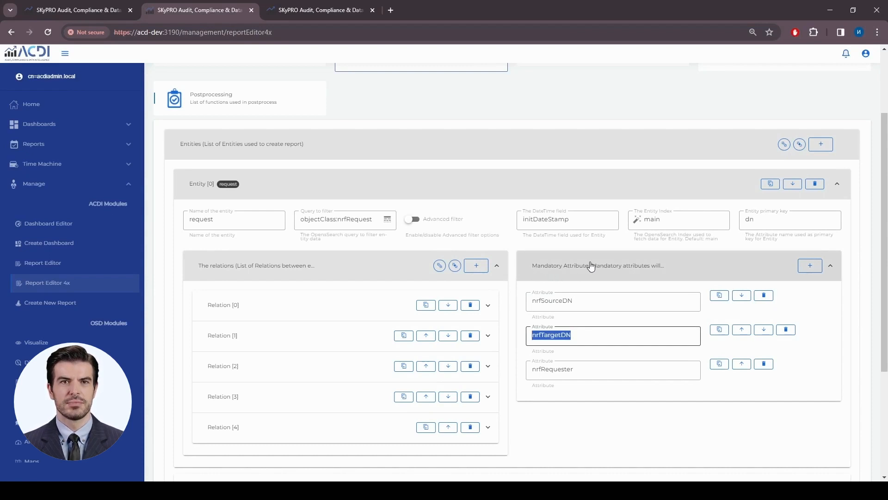
scroll(629, 370, up, 3)
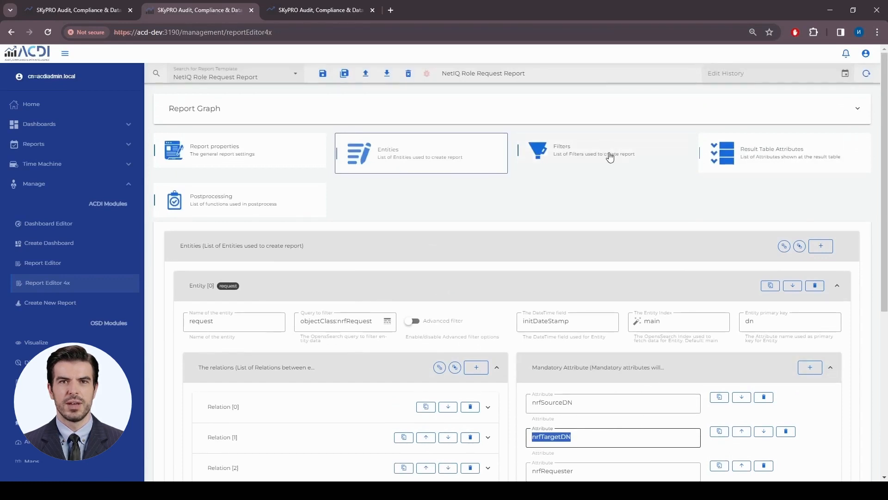
scroll(666, 444, down, 1)
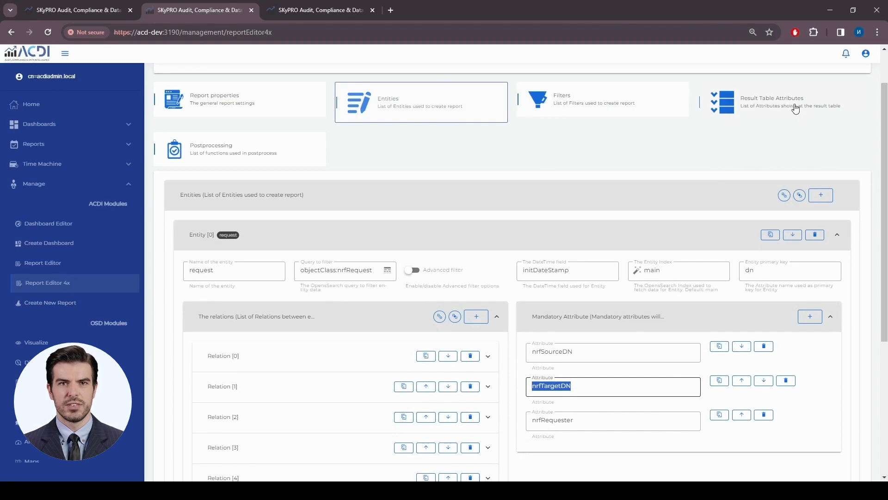
scroll(637, 239, down, 2)
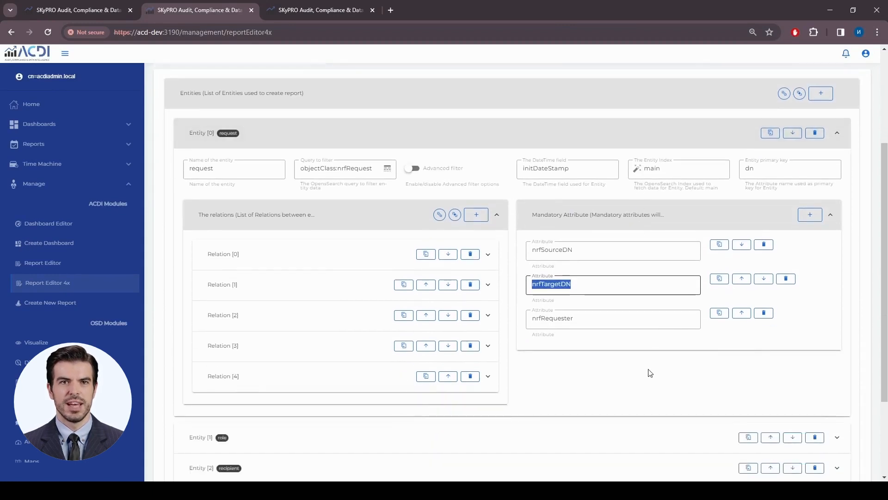
scroll(647, 369, up, 3)
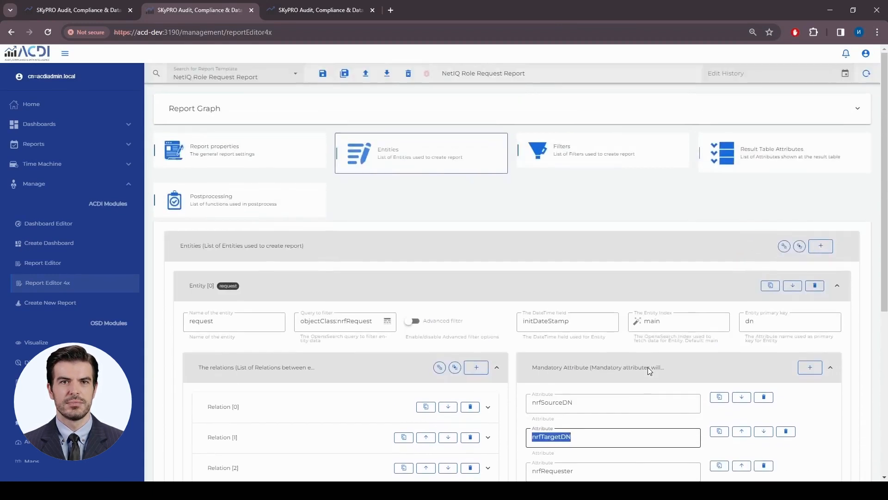
Examine the request entity's links to the other entities in the Report Graph, and close the graph
scroll(537, 232, down, 2)
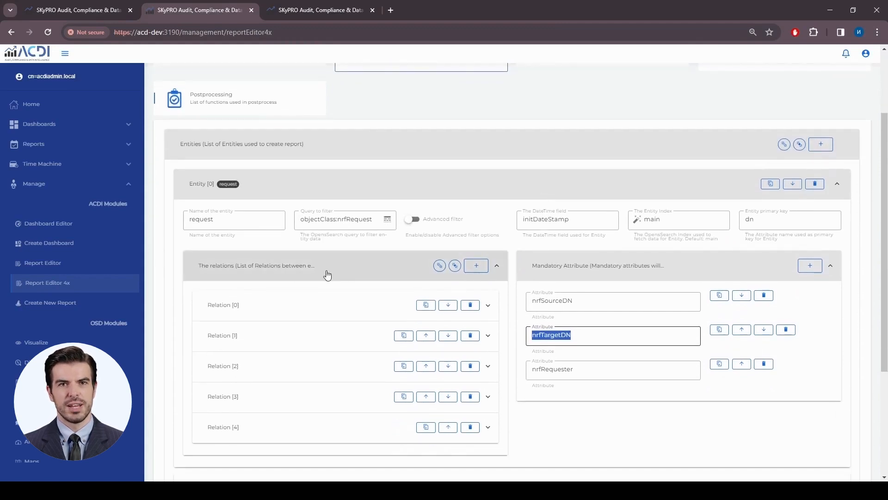
scroll(353, 273, up, 2)
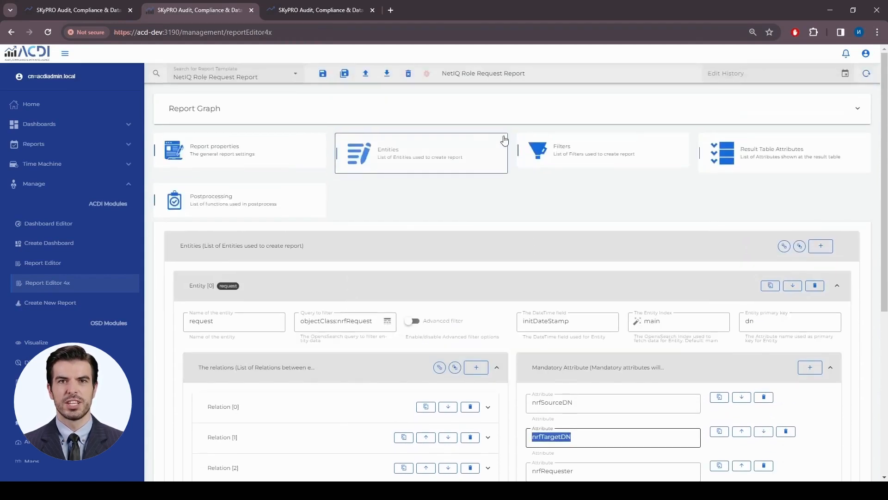
click(503, 116)
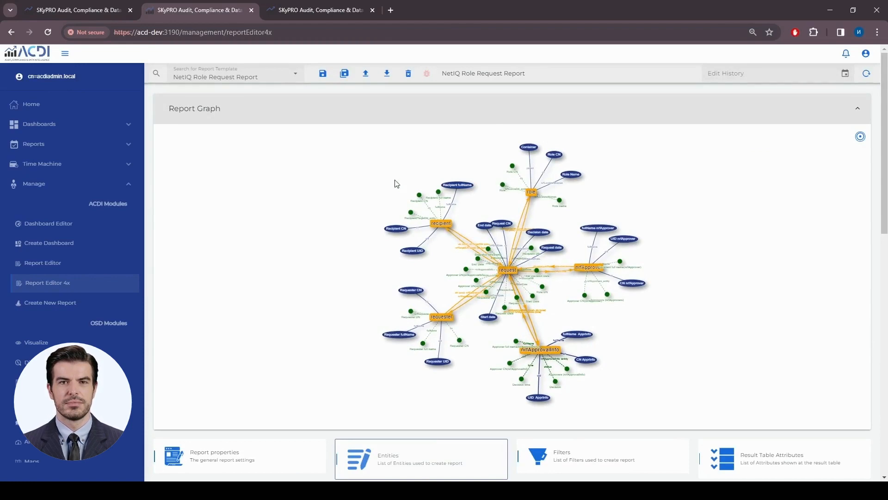
scroll(550, 289, up, 10)
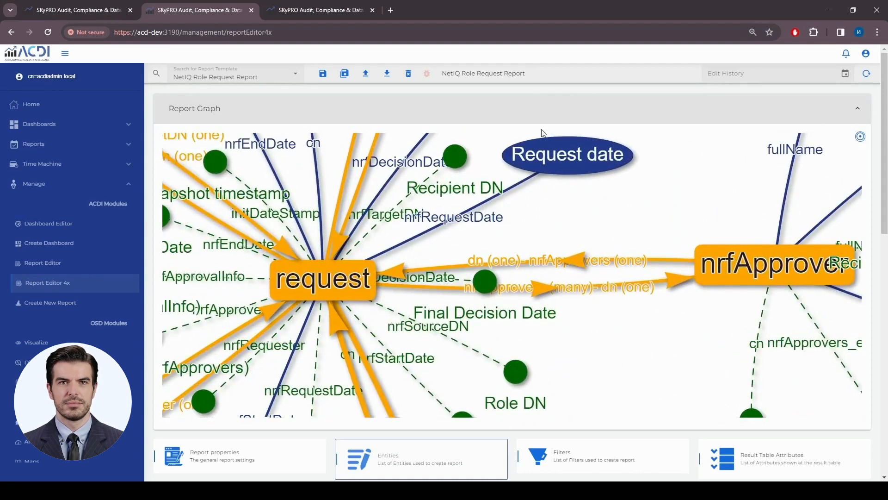
click(547, 108)
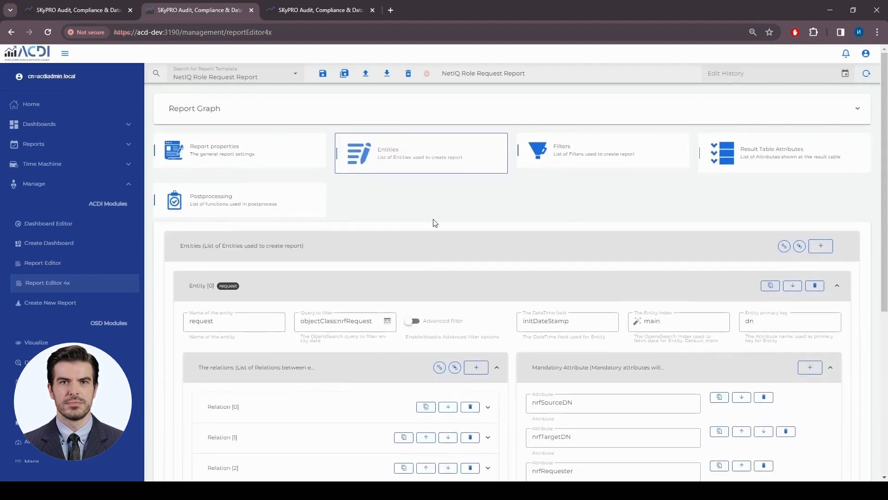
Expand the request entity's Relation [0] with its Destination Entity section and highlight the source attribute nrfSourceDN
scroll(446, 194, down, 5)
click(315, 157)
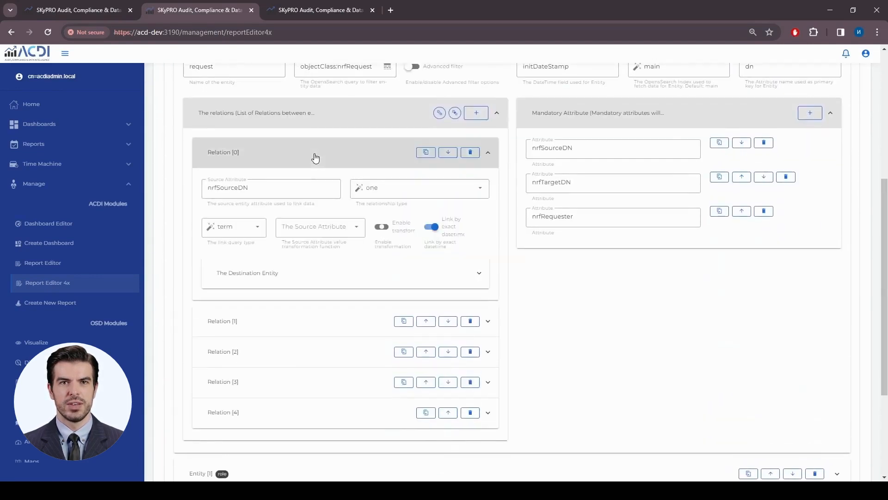
click(299, 283)
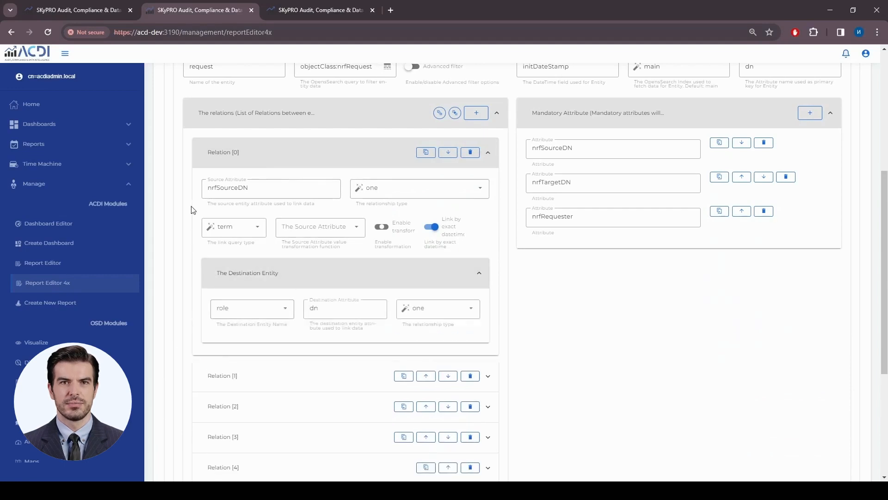
click(258, 188)
drag(260, 187, 213, 191)
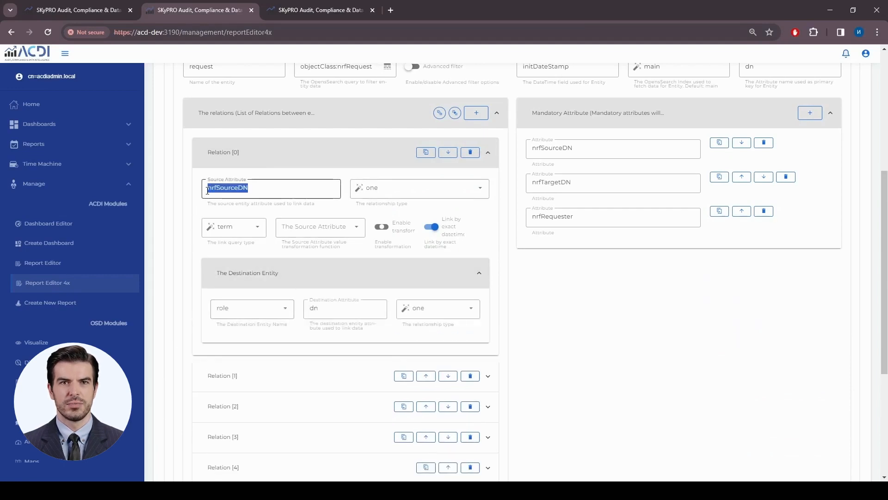
scroll(256, 205, up, 1)
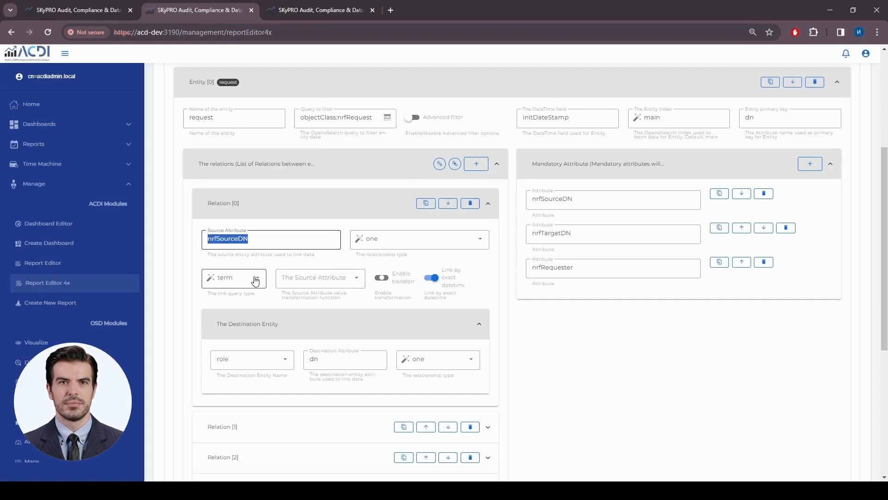
Review the available link query types and source attribute transformation functions for Relation [0]
click(255, 281)
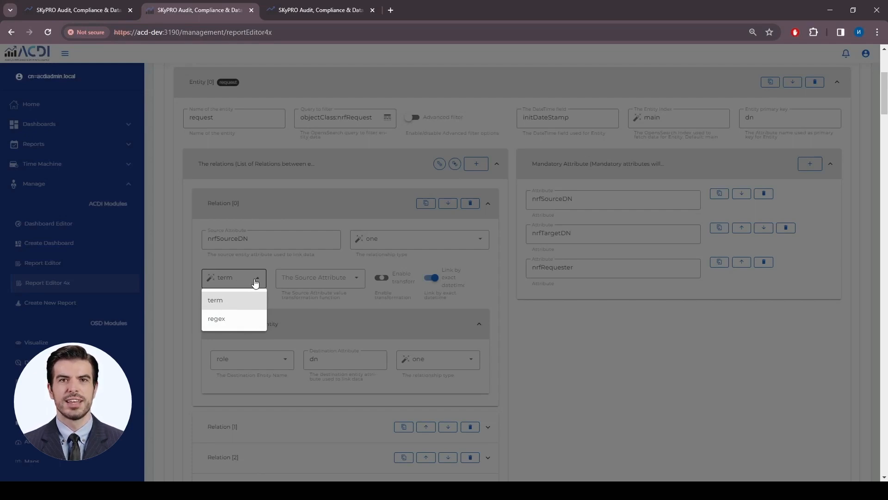
click(255, 282)
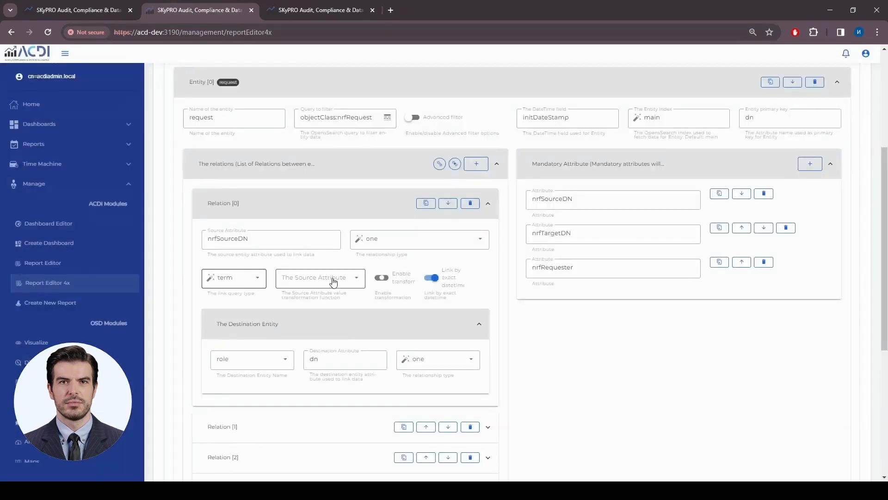
click(359, 280)
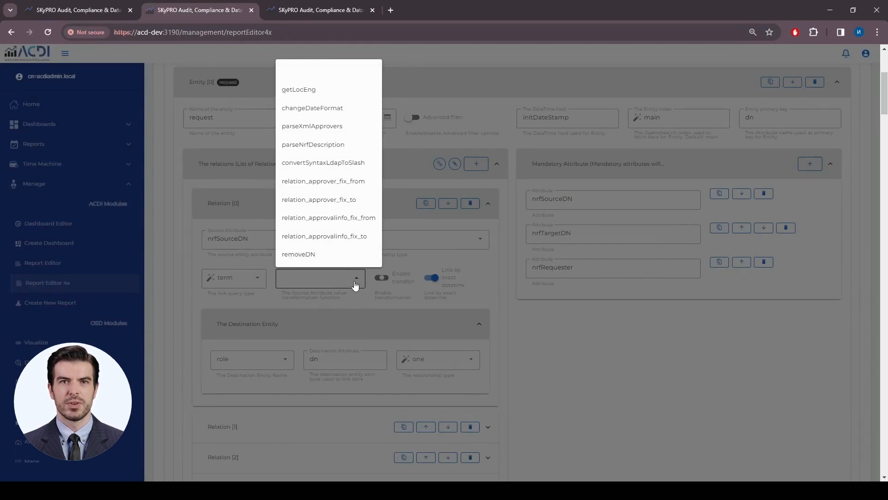
click(357, 282)
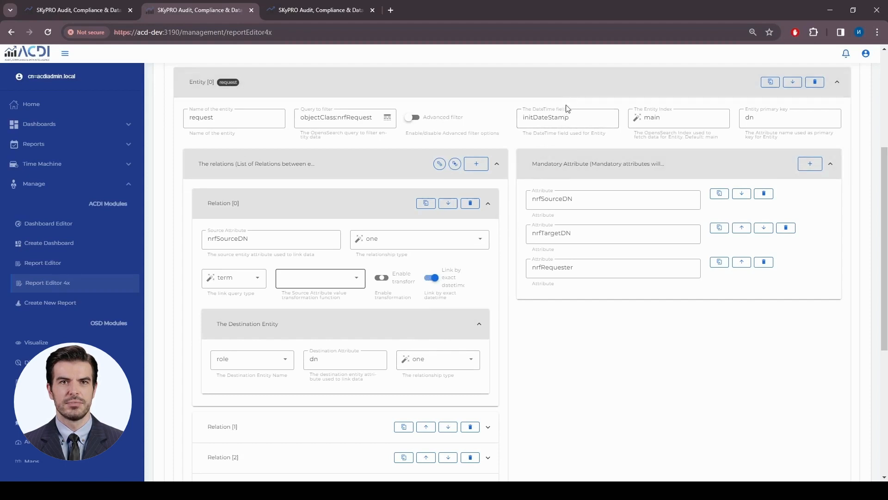
Review the destination entity choices for Relation [0] and highlight its destination attribute dn
scroll(578, 319, down, 1)
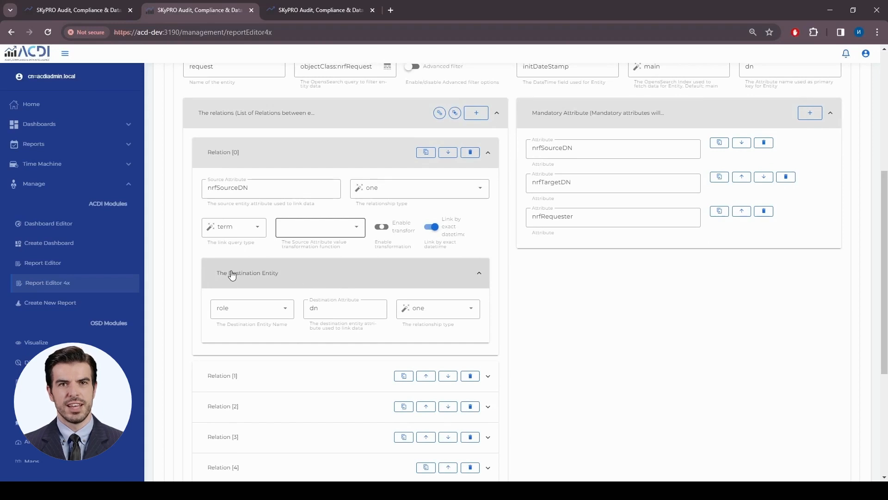
click(271, 312)
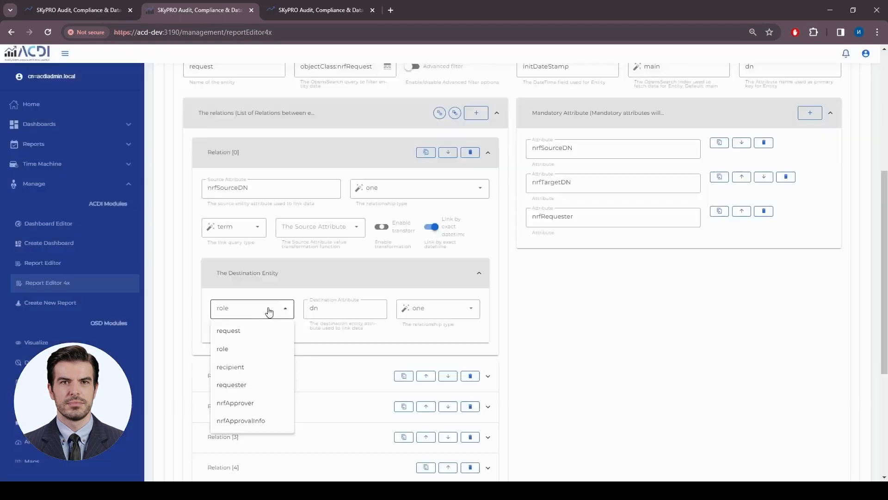
click(267, 310)
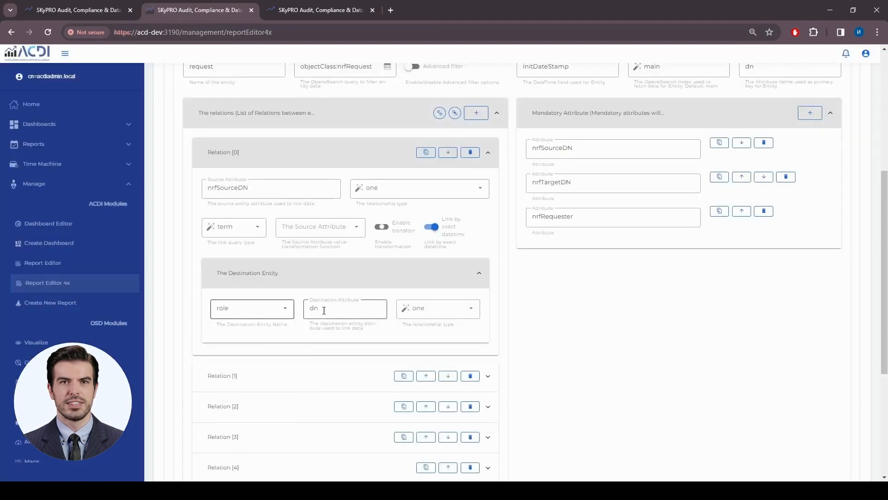
double_click(331, 314)
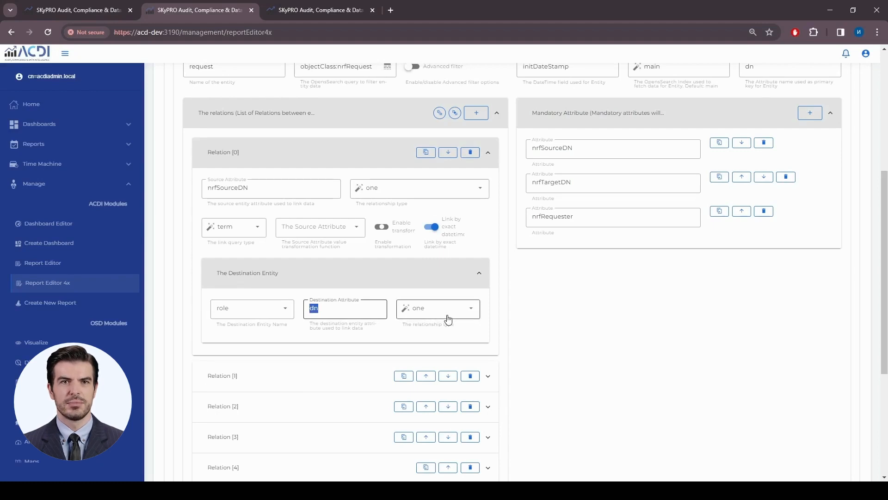
scroll(430, 358, up, 1)
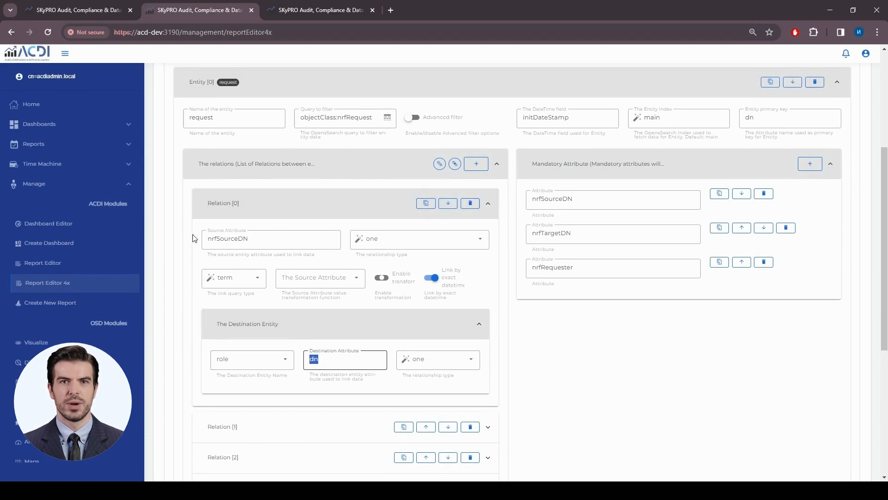
scroll(261, 253, up, 2)
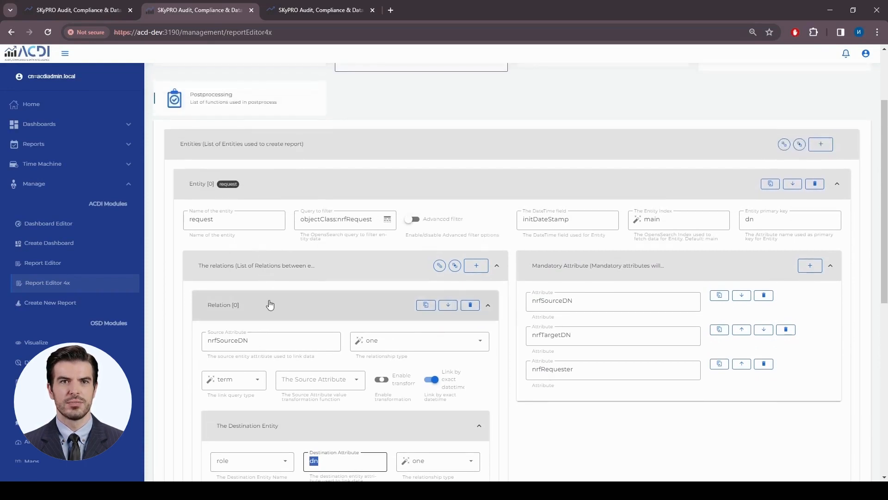
scroll(269, 300, down, 1)
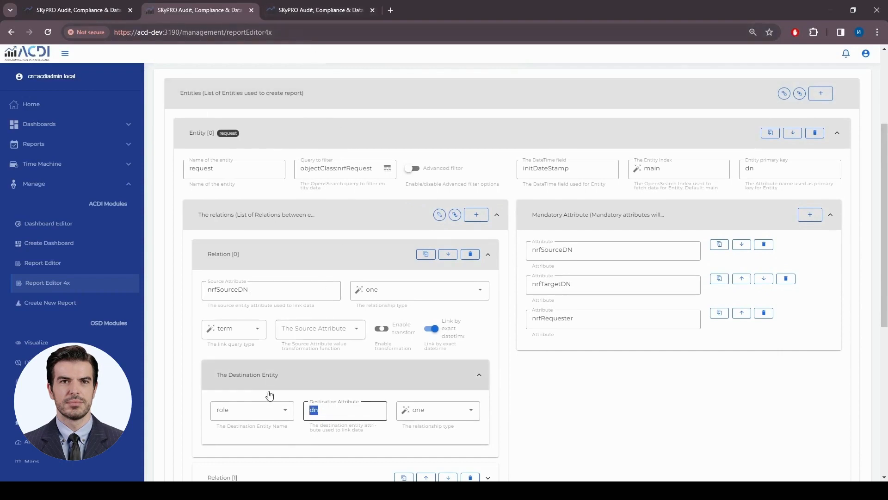
Switch to the History Browser, load the cn=Requests container and open its second listed request object
click(299, 14)
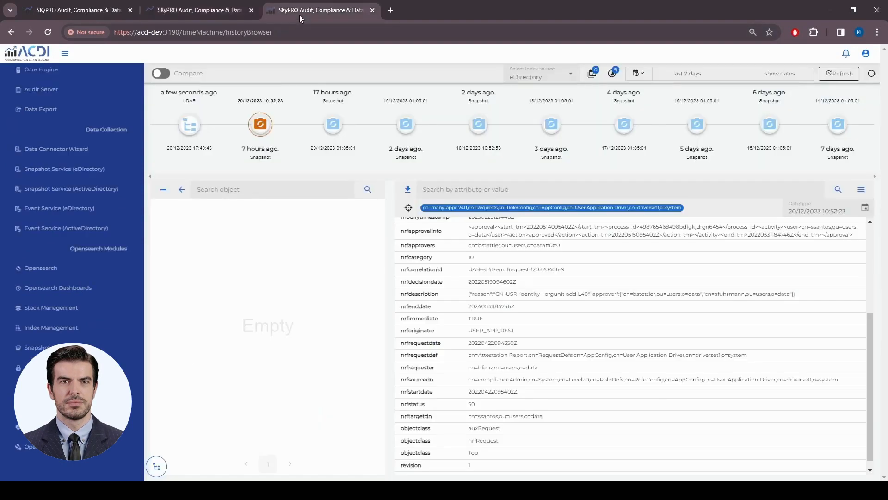
click(158, 468)
click(562, 468)
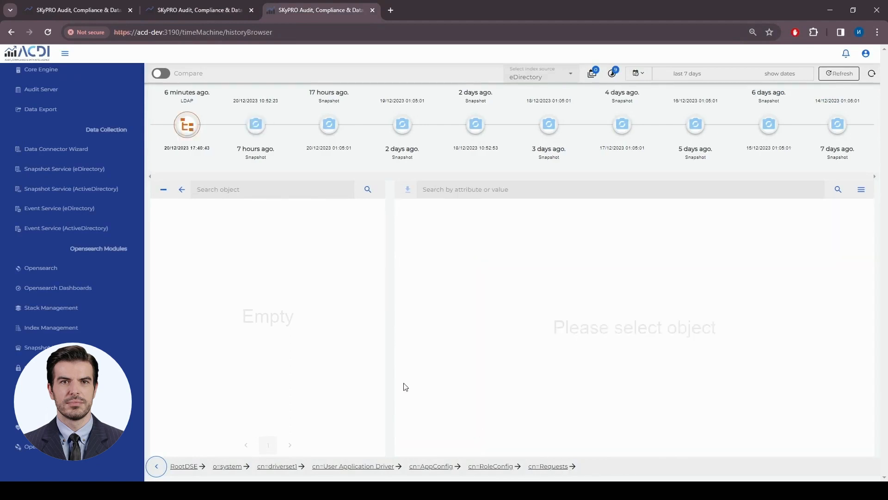
scroll(47, 176, up, 5)
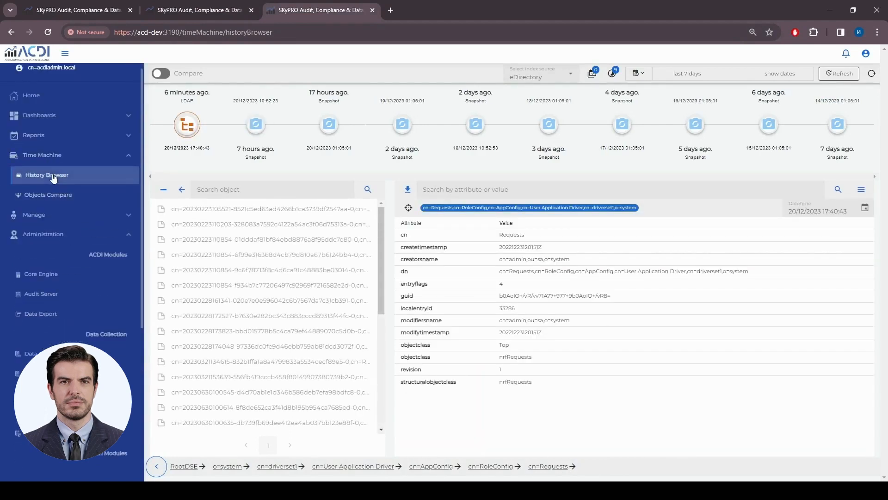
click(241, 227)
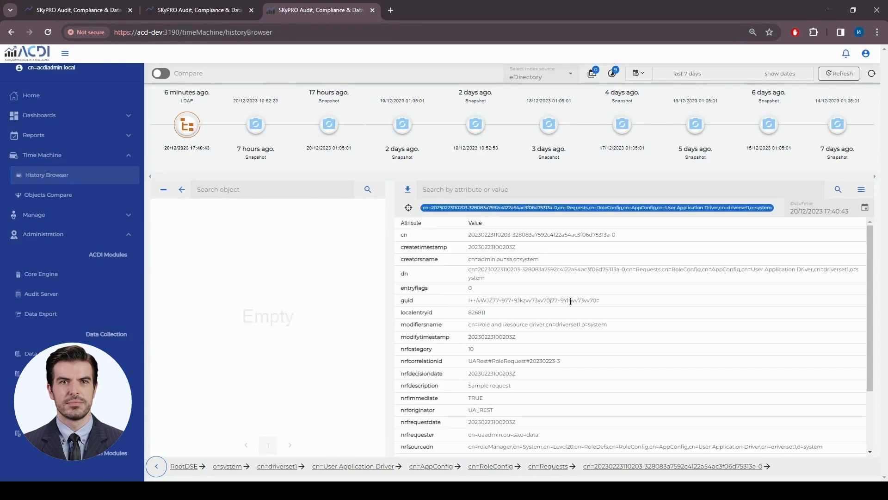
Highlight the request object's nrfsourcedn attribute and its full value
scroll(570, 301, down, 1)
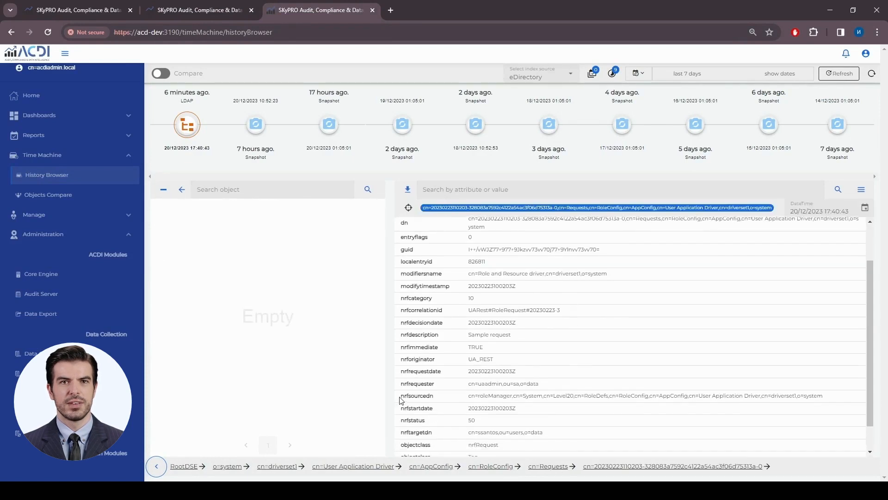
drag(400, 395, 433, 396)
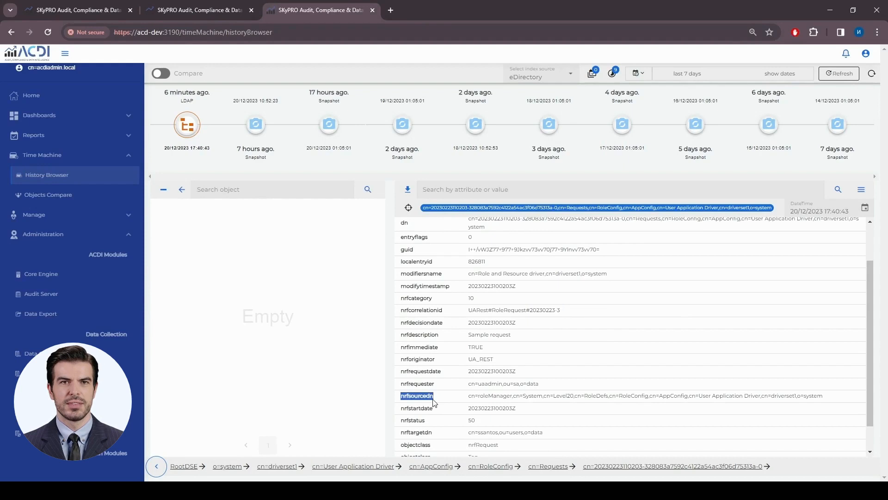
drag(828, 401, 469, 393)
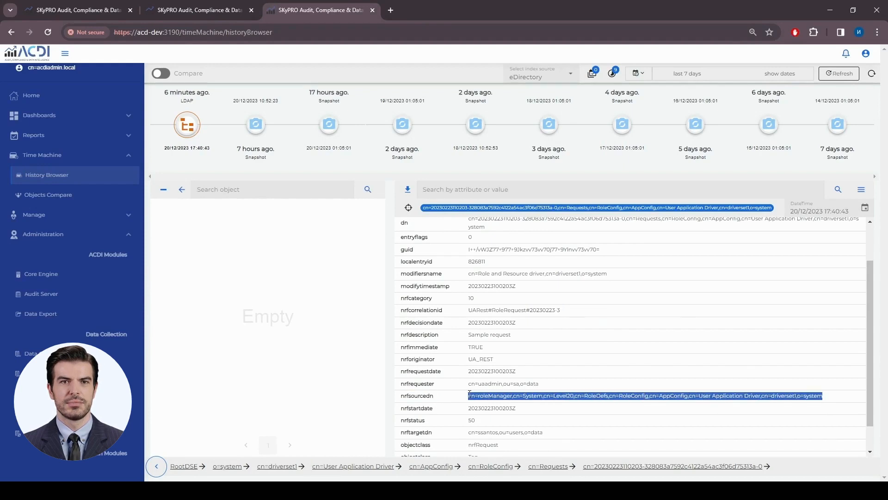
Copy the role name roleManager from the nrfsourcedn value and search the objects for it
click(498, 396)
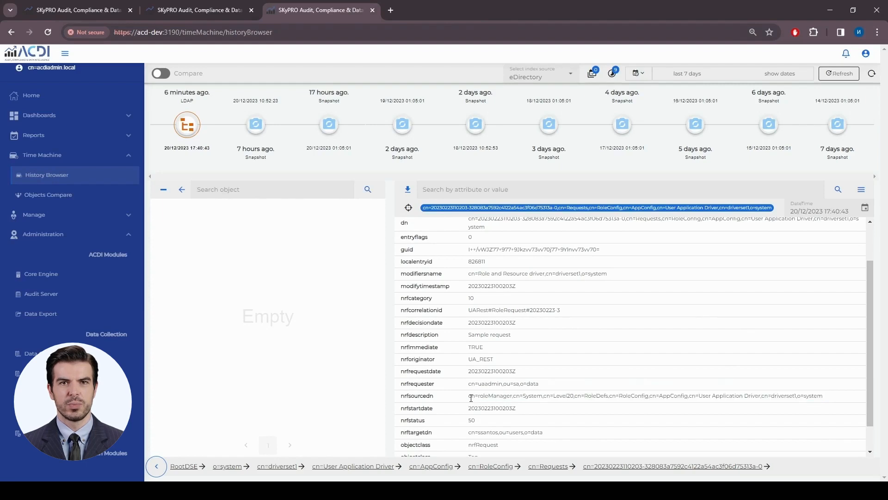
double_click(499, 396)
key(ctrl+c)
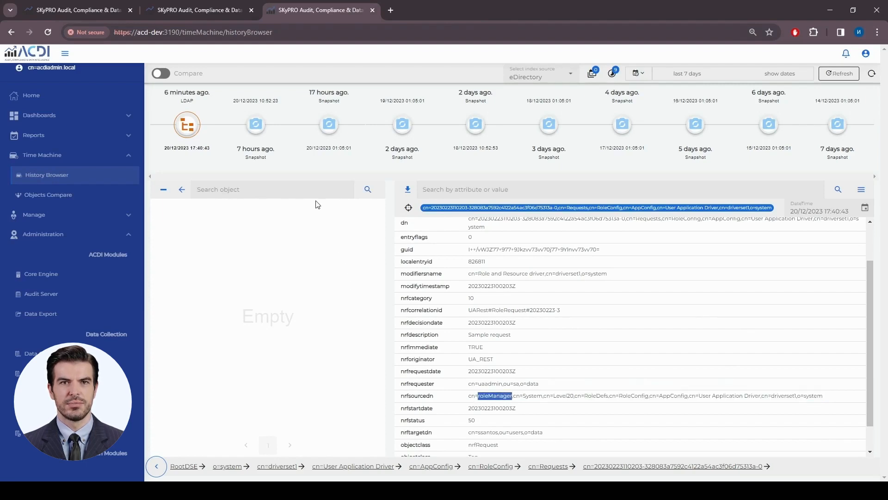
click(312, 186)
key(ctrl+v)
key(Return)
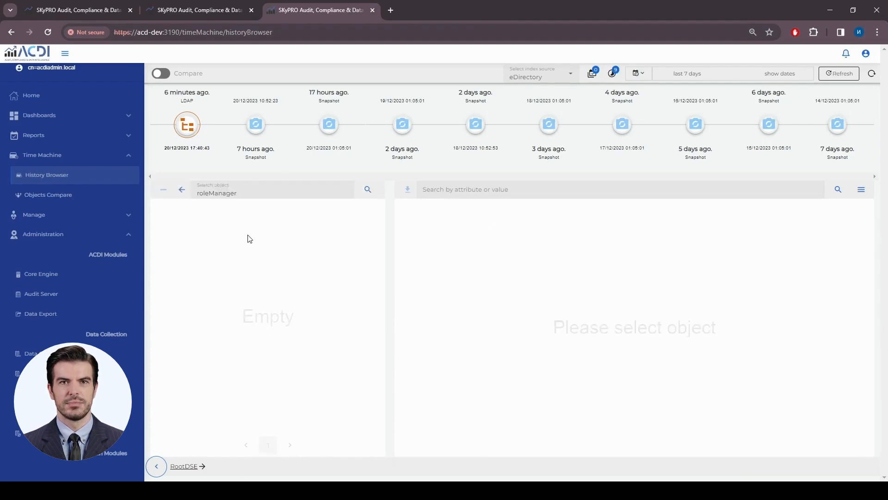
Repeat the roleManager search from RootDSE and highlight the dn value of the roleAdmin object
click(191, 466)
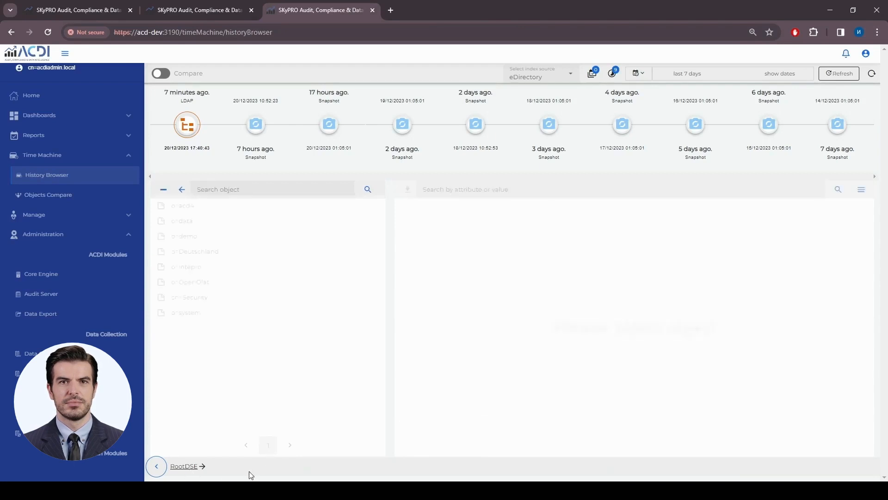
click(248, 188)
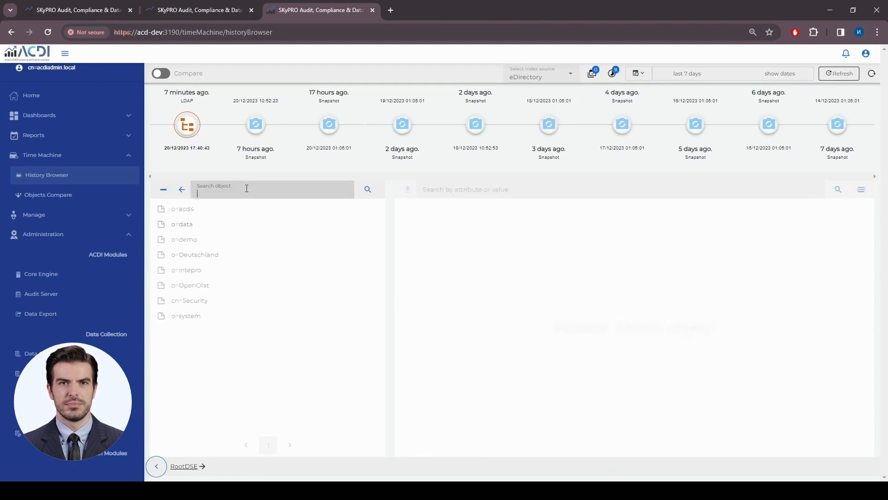
key(ctrl+v)
key(Return)
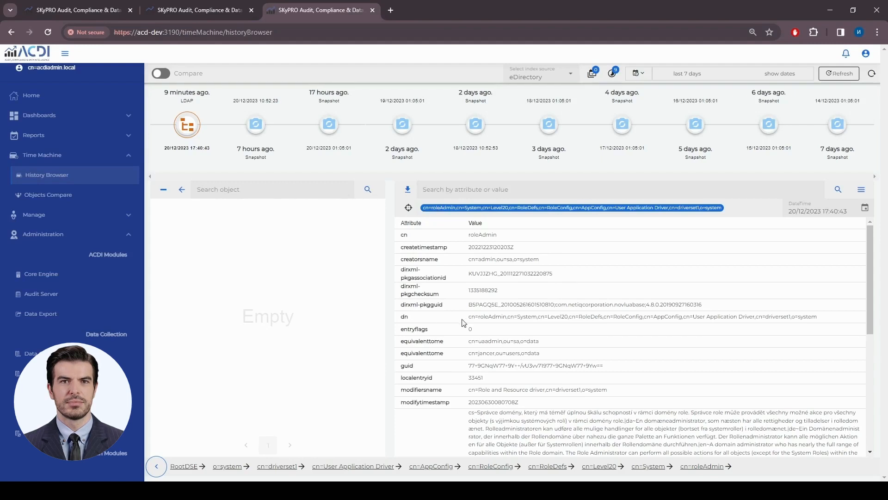
drag(471, 316, 820, 326)
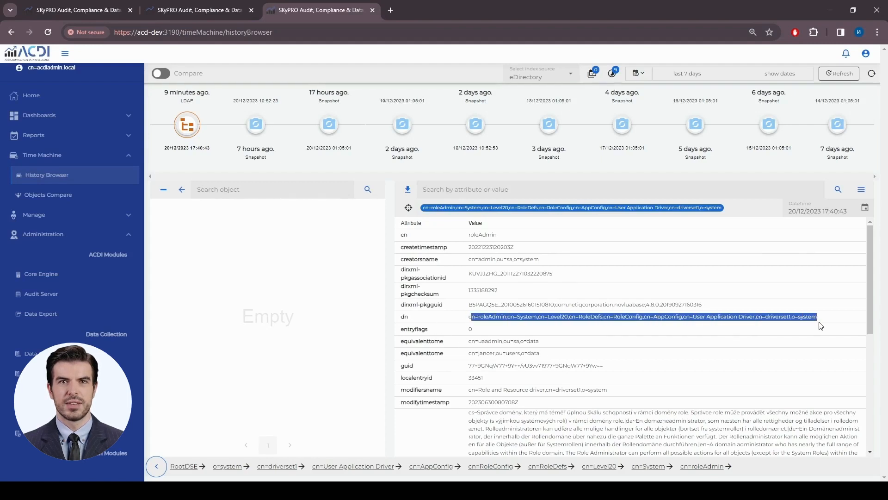
click(565, 316)
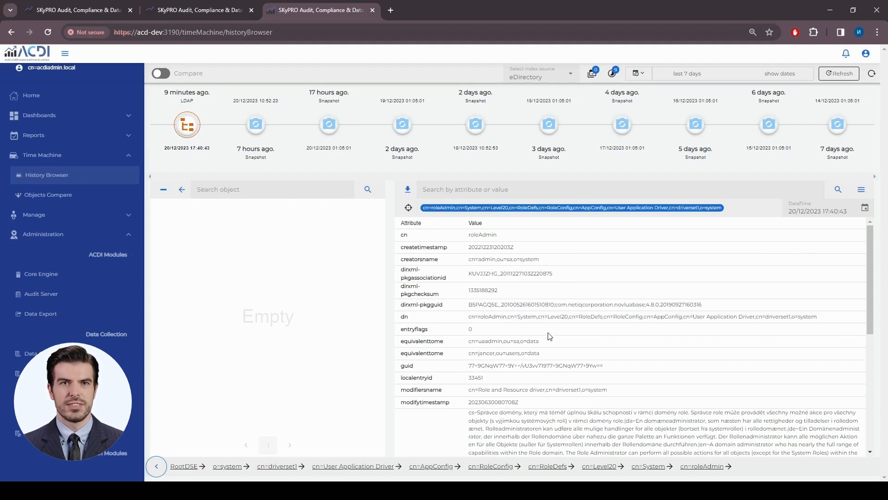
Search the objects for "many", open the many-appr-2411 request and highlight the approving user's DN inside its nrfapprovalinfo value
click(305, 190)
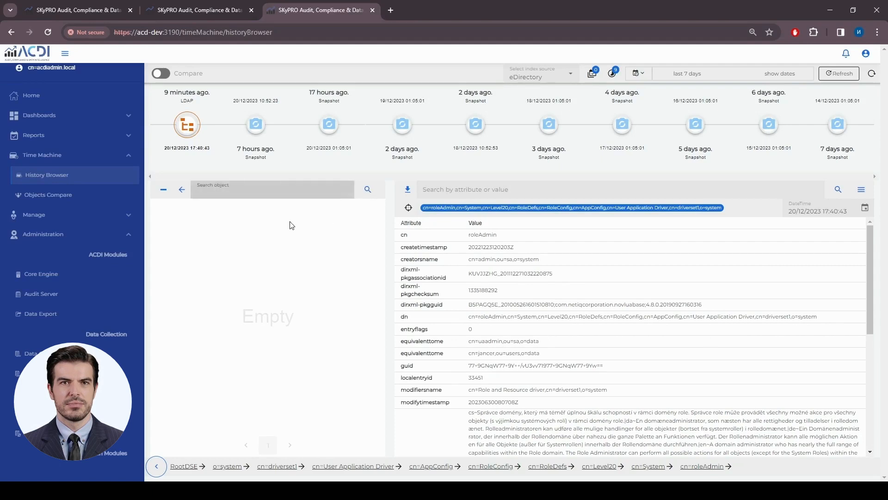
text(many)
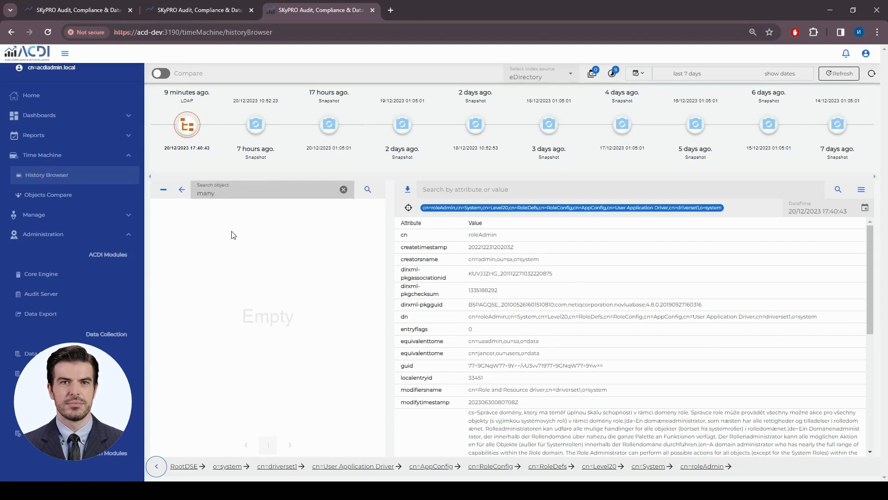
key(Return)
click(206, 210)
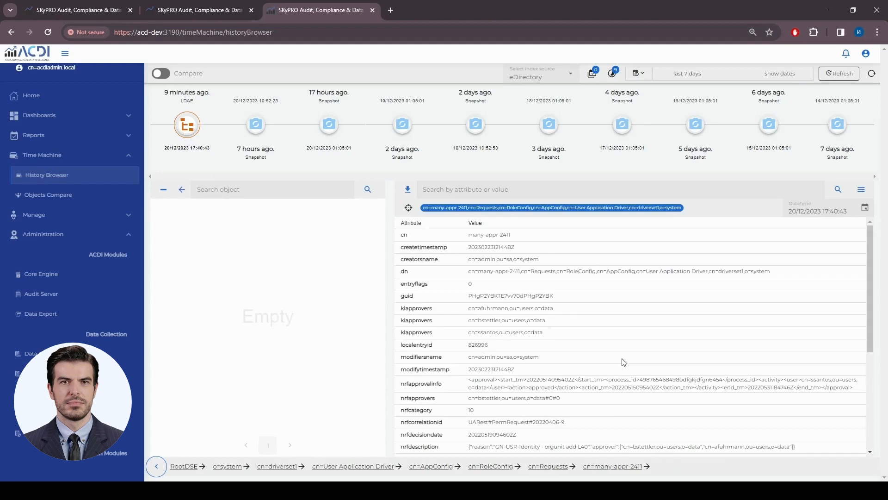
scroll(623, 363, down, 1)
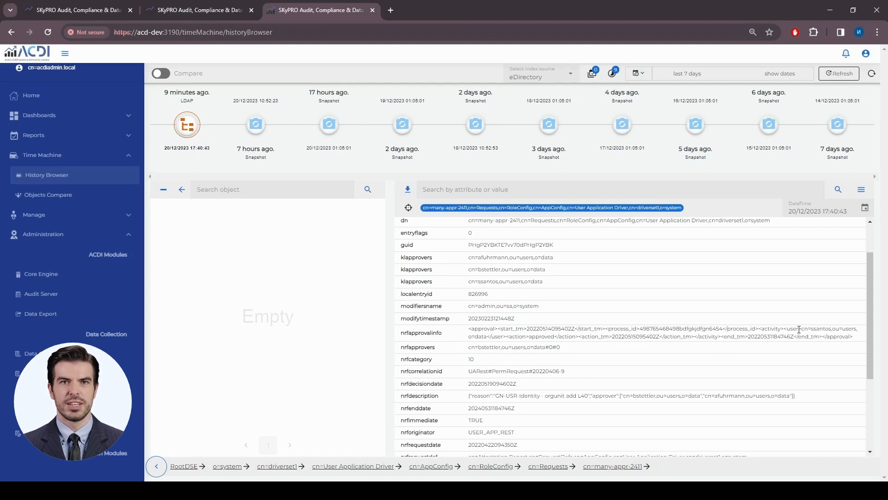
drag(801, 330, 483, 338)
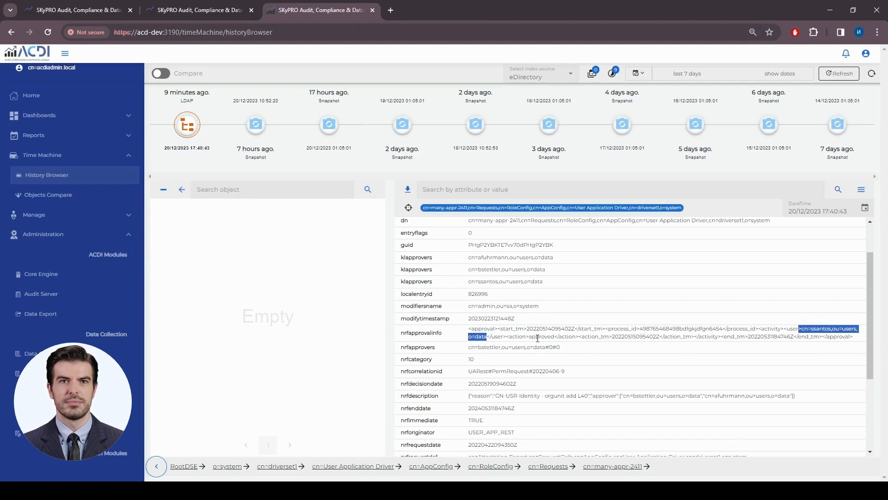
Switch to Report Editor 4x and expand Relation [3] of the request entity, collapsing the other relations, to examine its nrfApprovers link settings
click(203, 10)
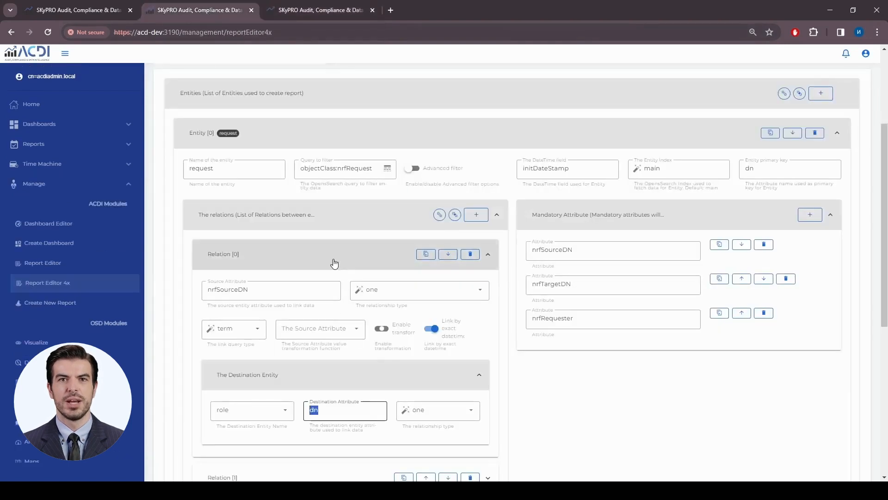
click(333, 259)
click(309, 322)
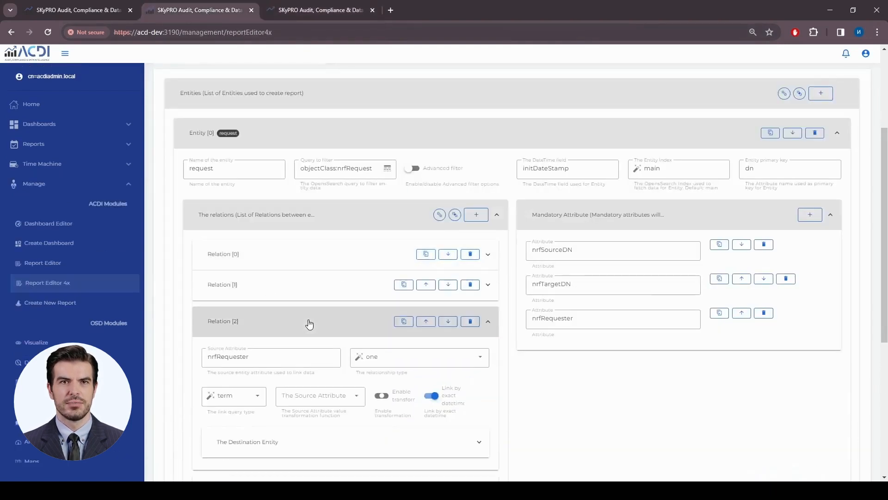
click(309, 322)
click(301, 344)
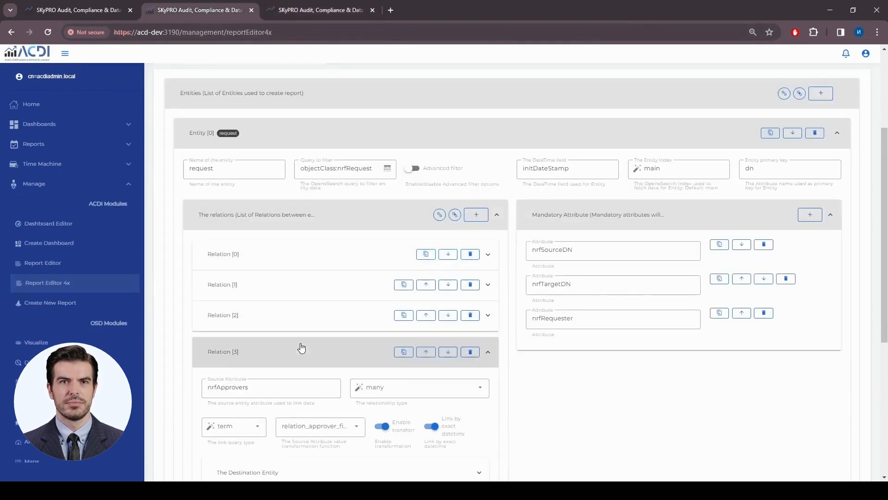
scroll(300, 348, down, 3)
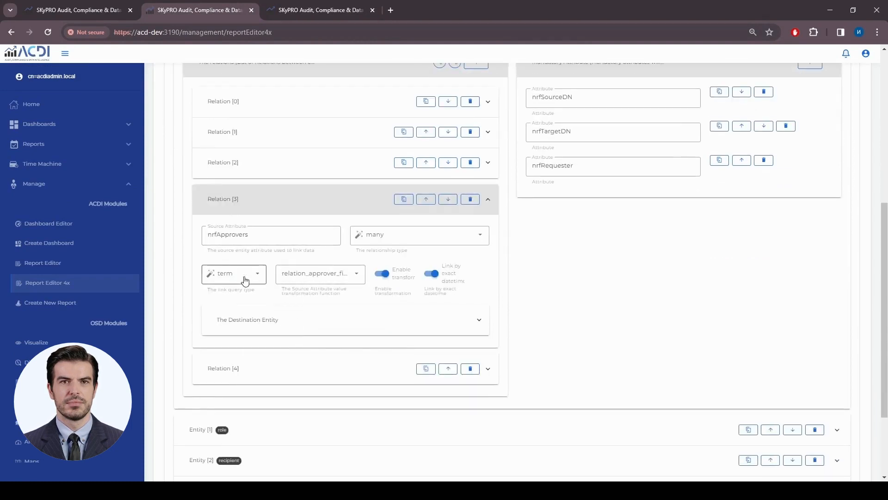
scroll(250, 287, up, 1)
scroll(250, 288, up, 2)
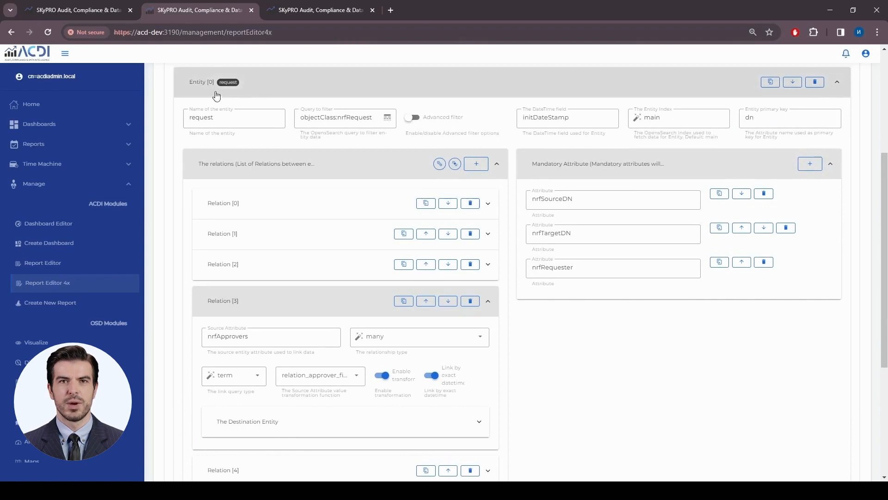
scroll(272, 272, down, 1)
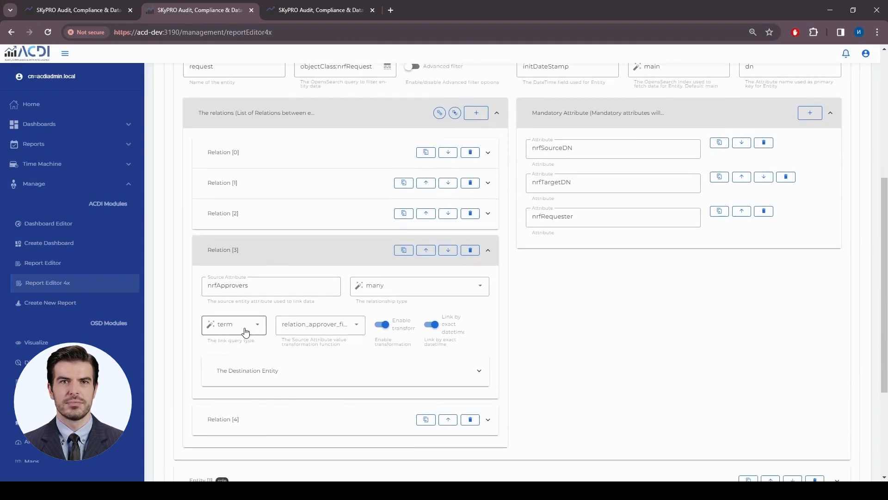
Expand the nrfApprover entity and its Relation [0], and examine the source attribute transformation function
scroll(245, 332, down, 3)
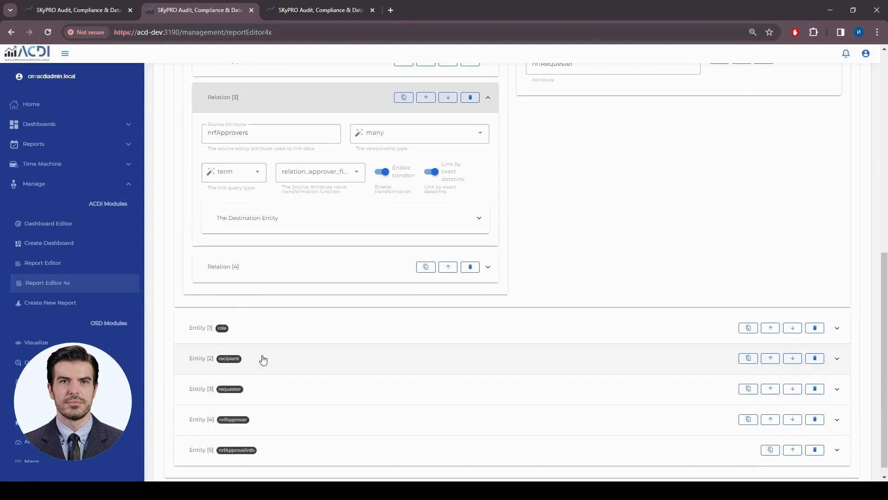
click(296, 420)
scroll(300, 407, down, 3)
click(293, 387)
scroll(301, 377, down, 3)
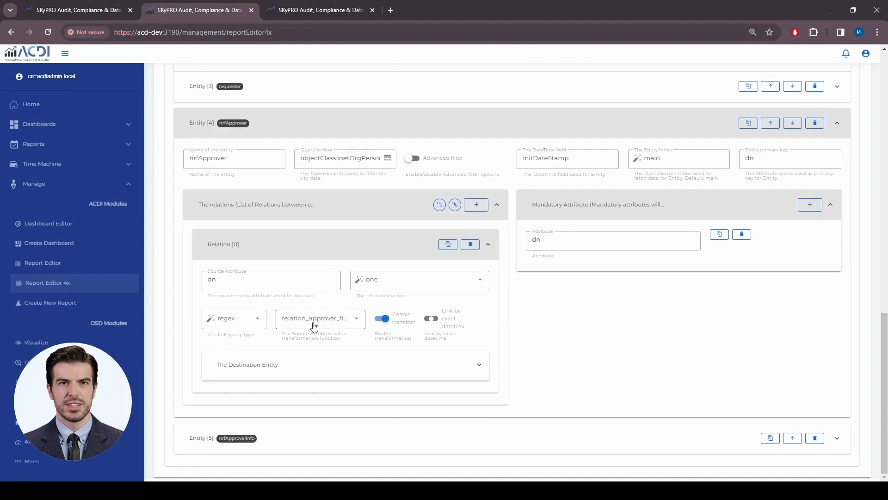
click(330, 322)
click(329, 324)
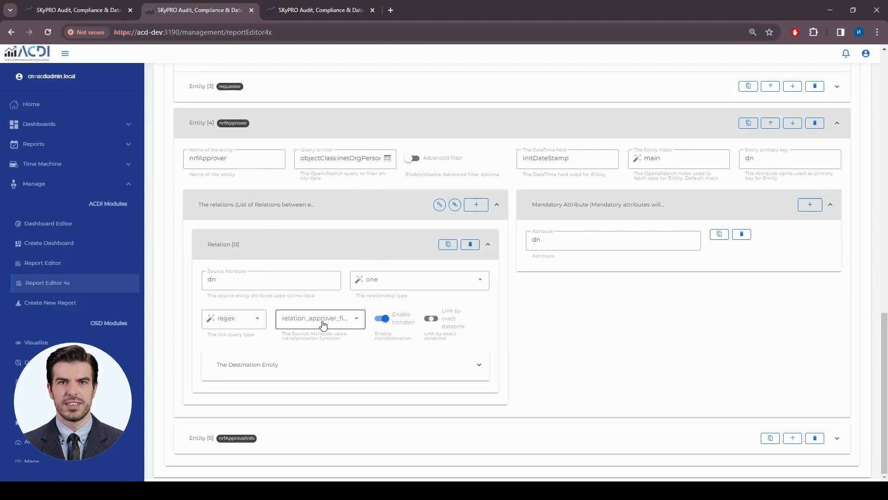
Switch to the History Browser and highlight the full nrfapprovalinfo value of the many-appr-2411 request
click(331, 11)
click(563, 347)
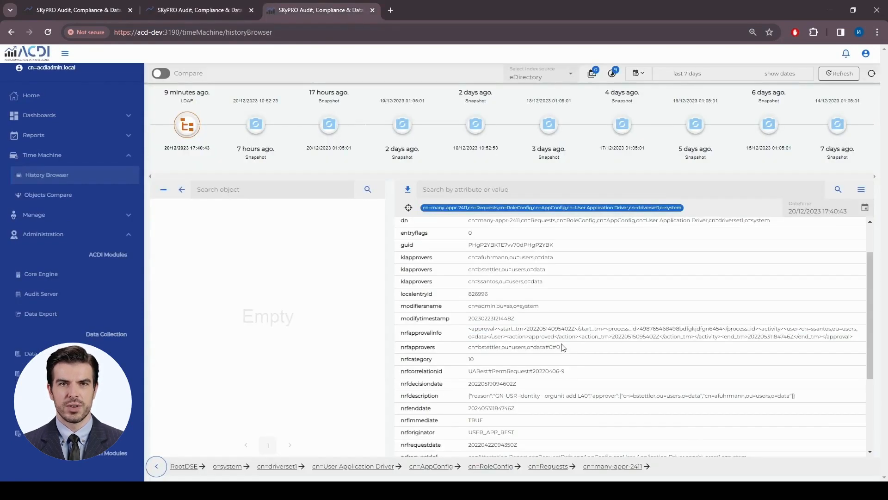
drag(855, 339, 472, 329)
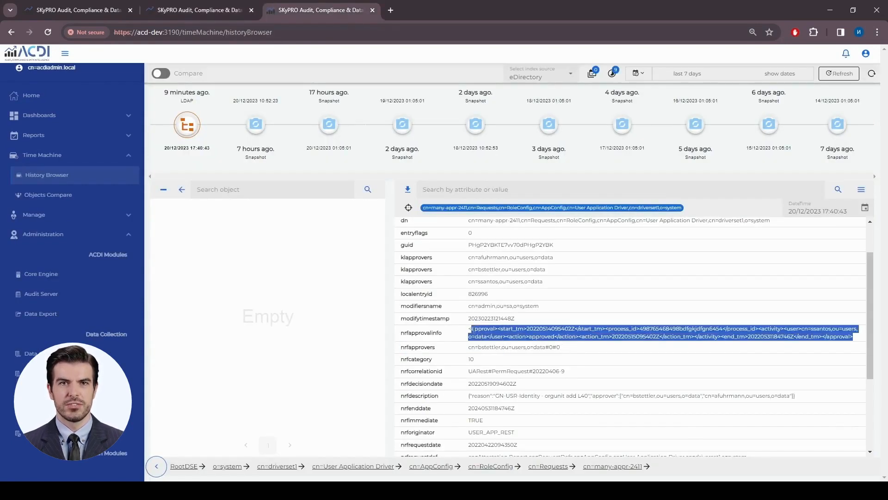
Return to Report Editor 4x, open the report's Filters section and expand Filter [0] f_startDate to examine its settings
click(89, 12)
click(197, 10)
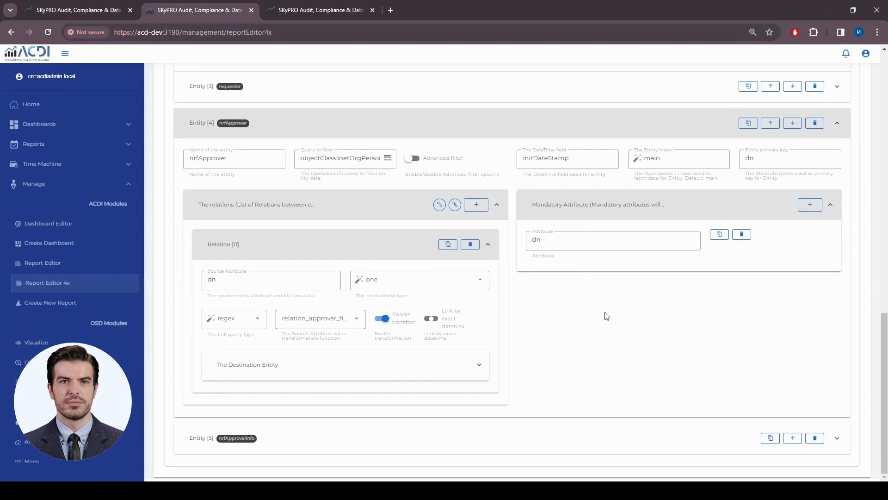
scroll(607, 316, up, 15)
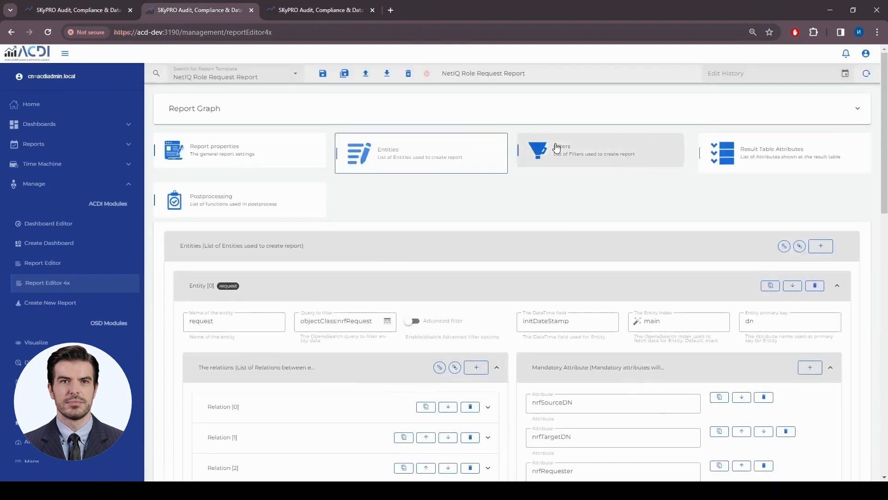
click(556, 147)
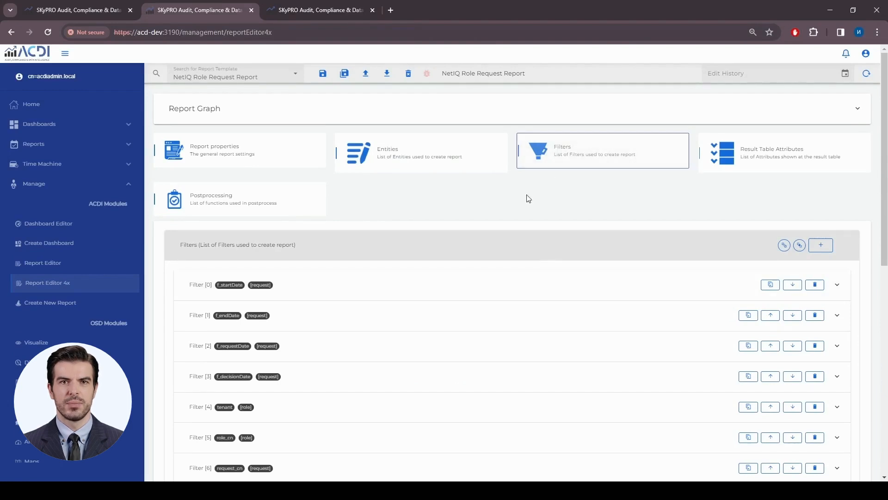
click(427, 285)
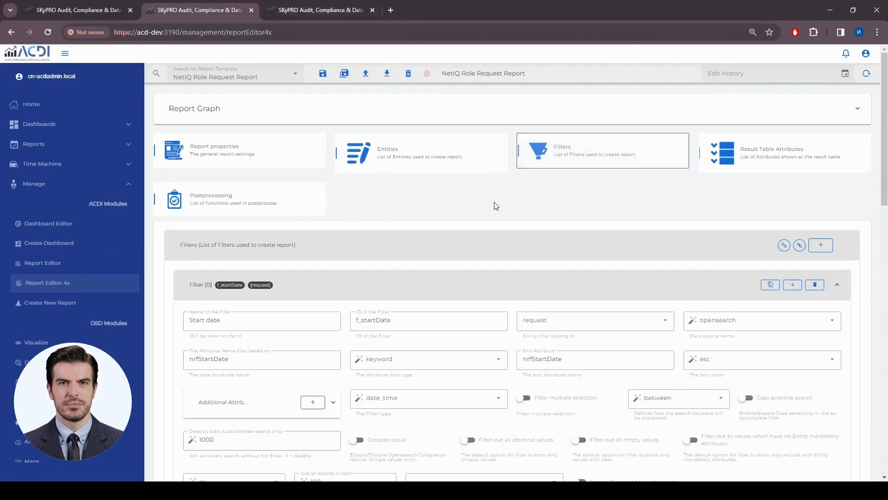
scroll(494, 203, down, 2)
scroll(494, 205, down, 3)
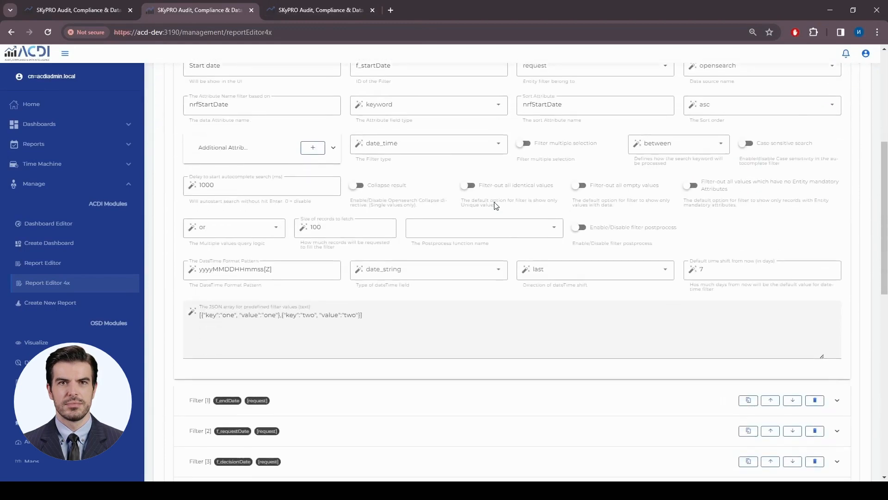
scroll(495, 204, up, 3)
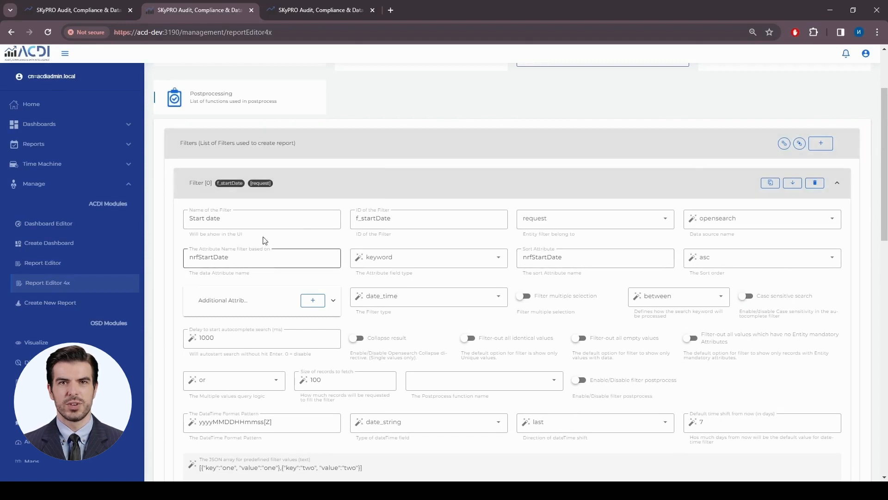
Switch to the NetIQ Role Request Report page and look through its filters, from Start date down to the approver filters
click(290, 12)
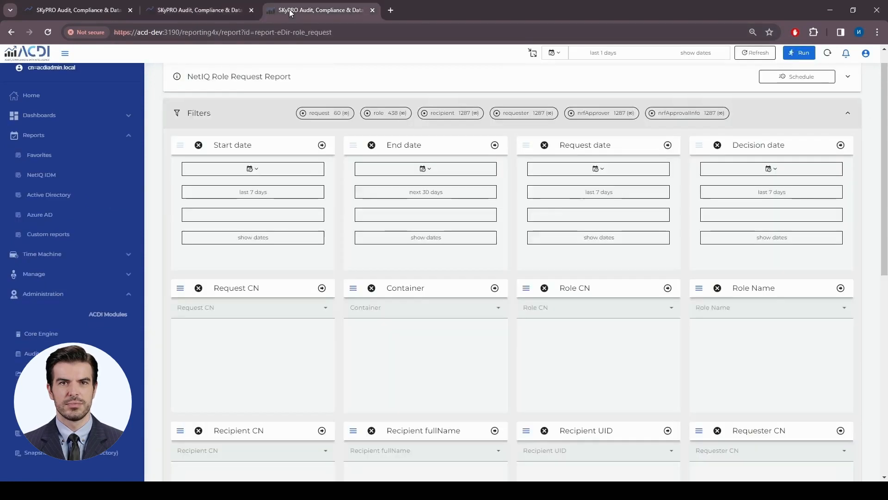
scroll(377, 367, down, 5)
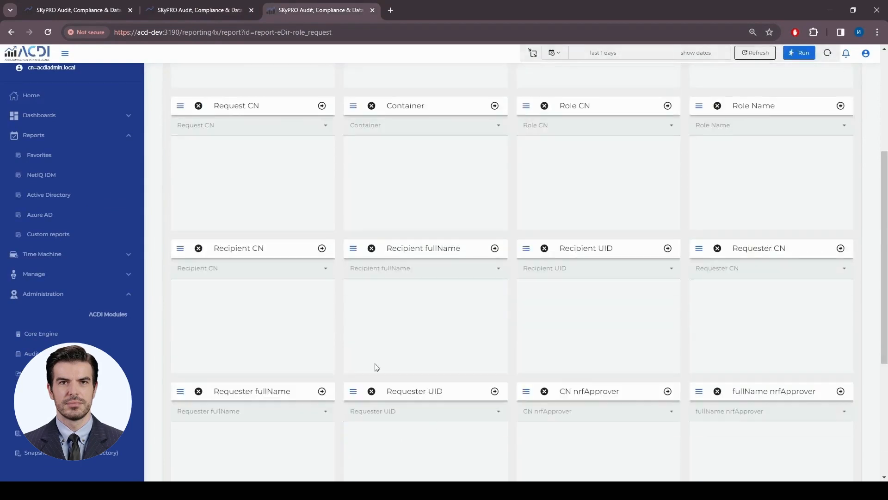
scroll(621, 357, up, 5)
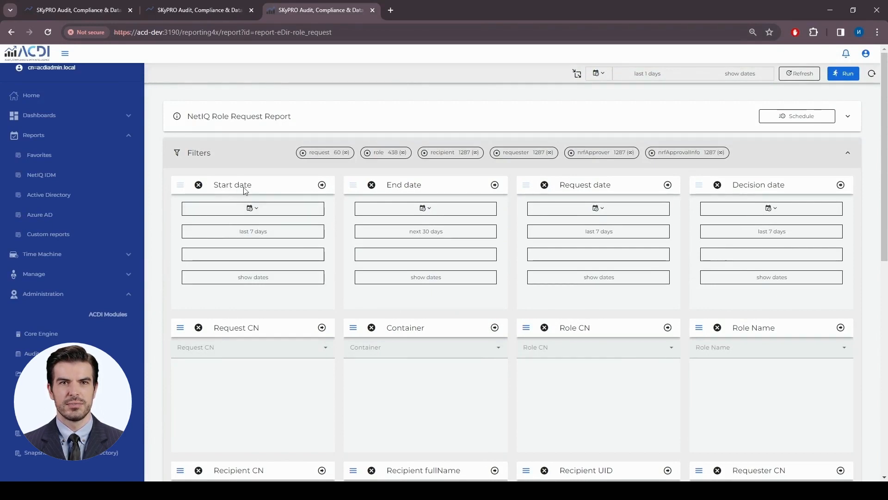
Highlight the nrfStartDate attribute in the Start date filter's configuration, and the matching nrfstartdate value of the request in the History Browser
click(212, 11)
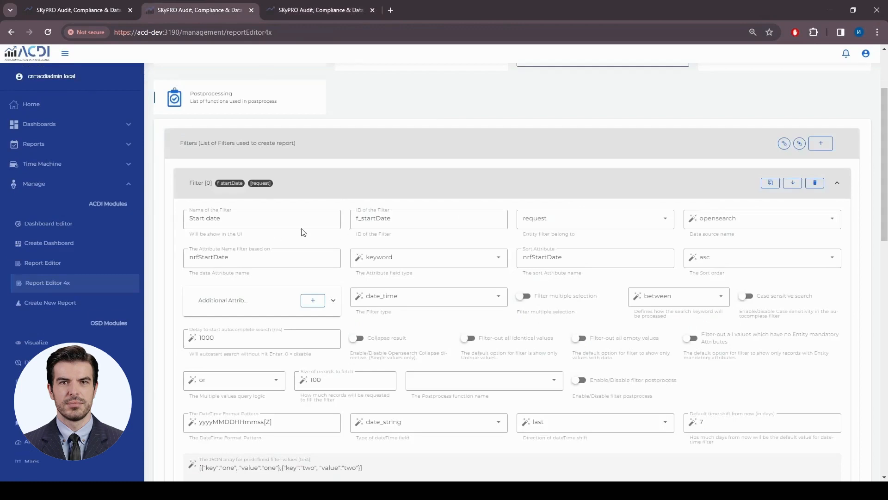
drag(259, 255, 201, 262)
click(106, 13)
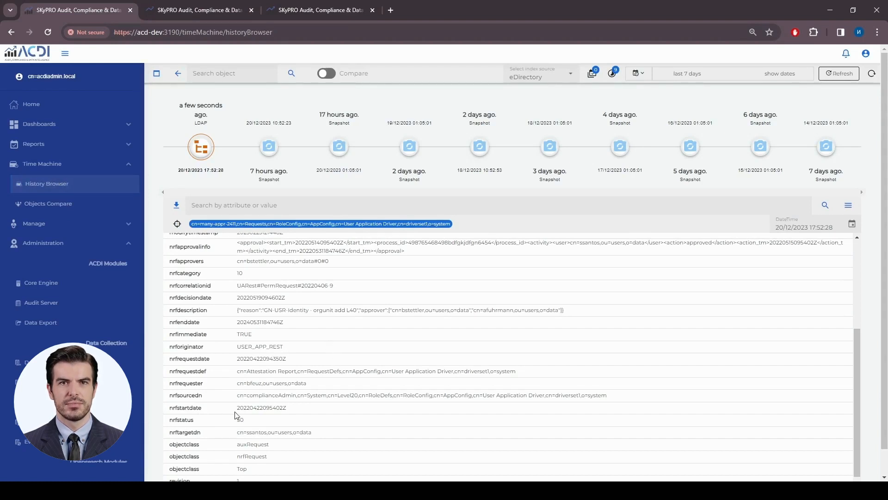
drag(238, 410, 287, 411)
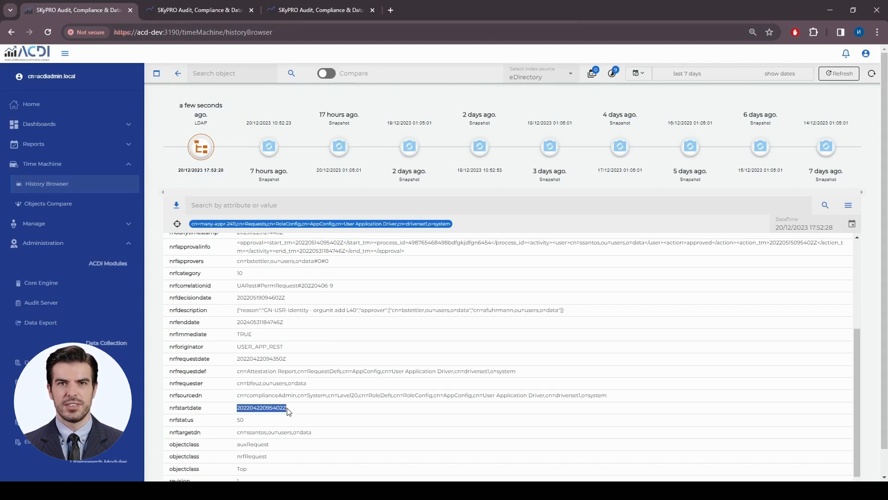
click(239, 415)
drag(239, 409, 261, 408)
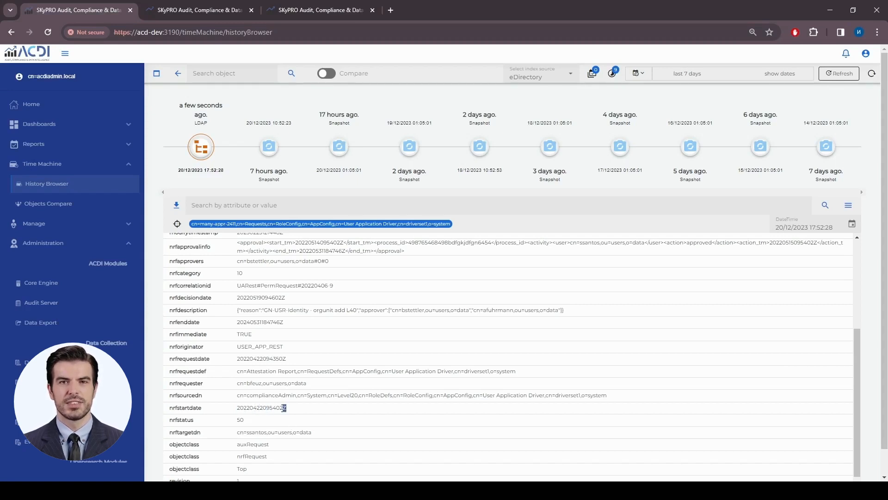
Return to the Start date filter in Report Editor 4x and view its filter type options, keeping date_time
click(219, 13)
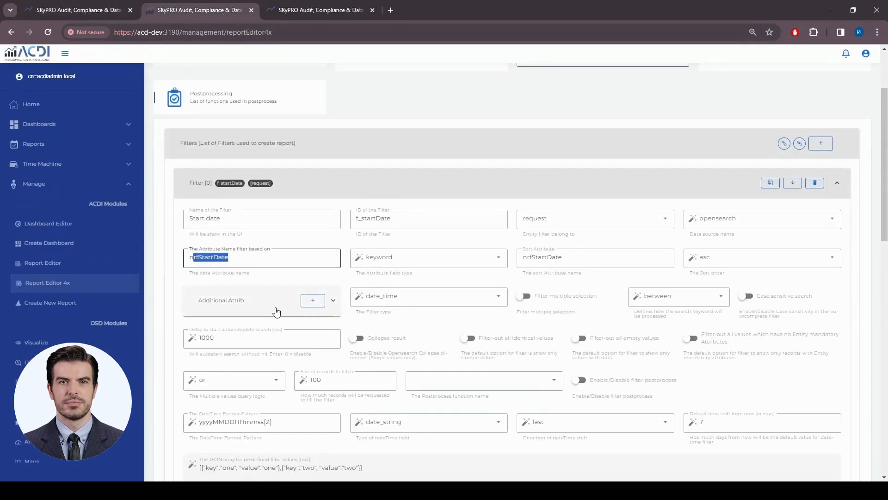
click(286, 279)
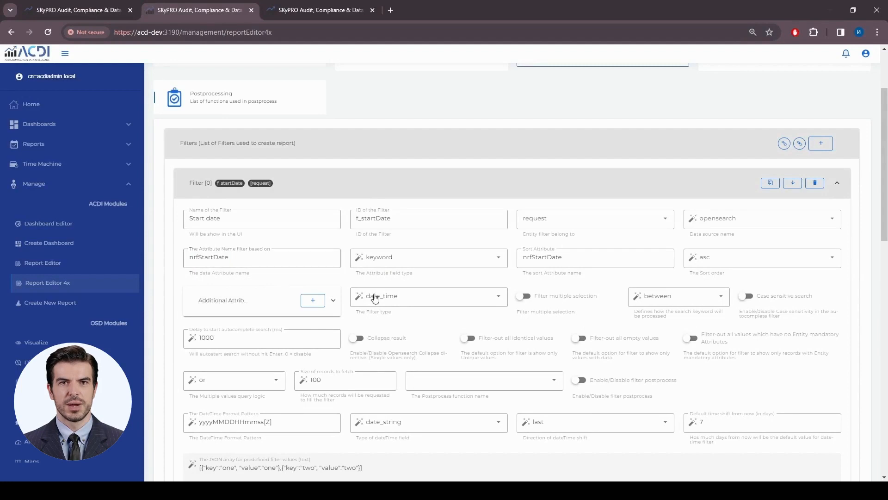
click(404, 299)
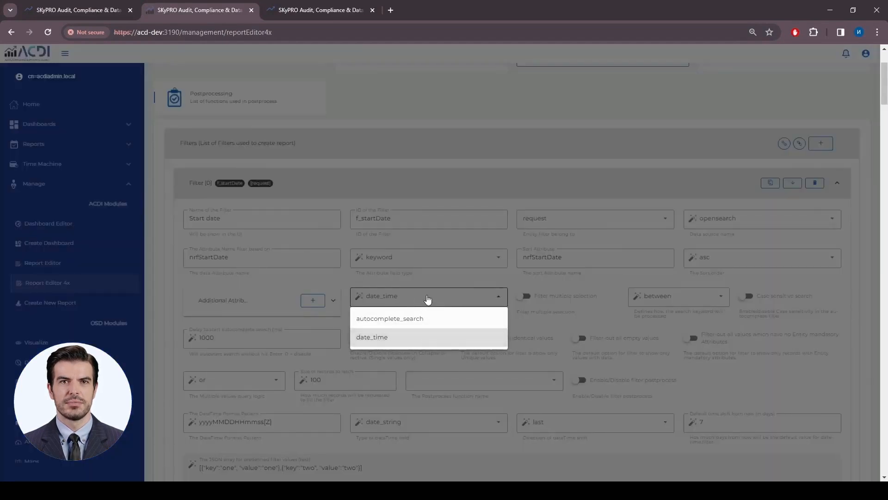
click(428, 299)
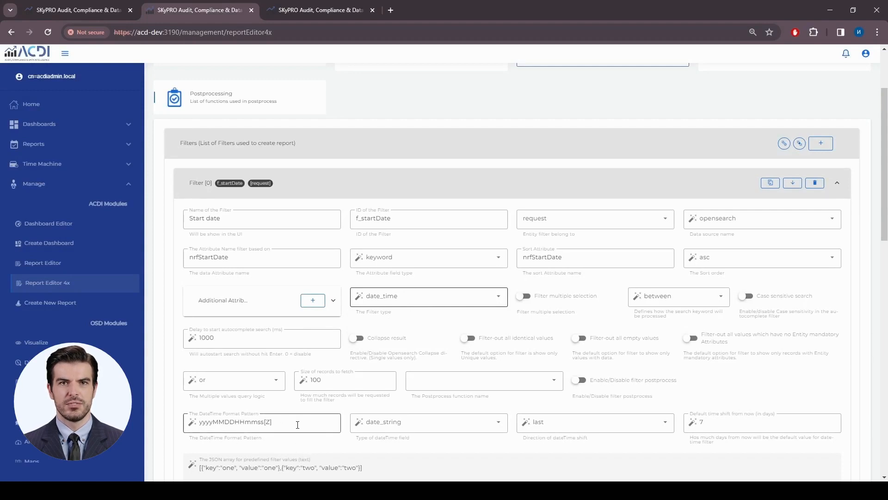
Examine the Start date filter's DateTime format pattern, date field type options, direction of dateTime shift and default time shift
drag(297, 425, 198, 427)
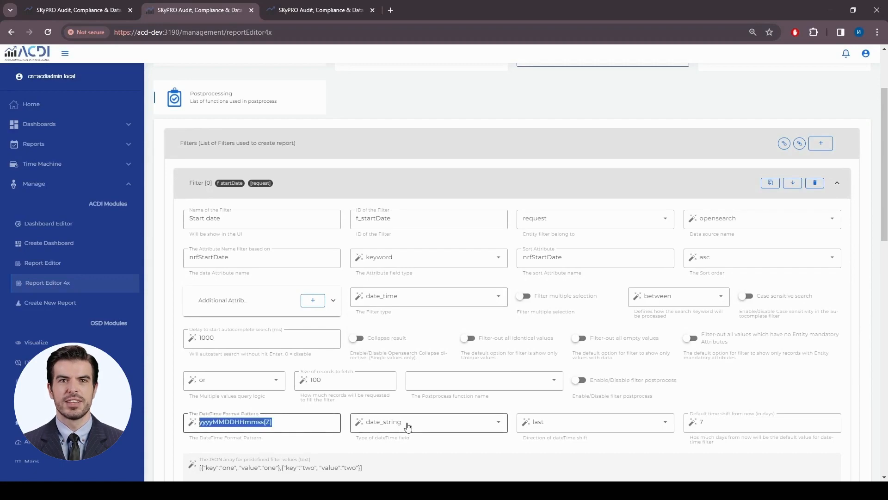
click(438, 423)
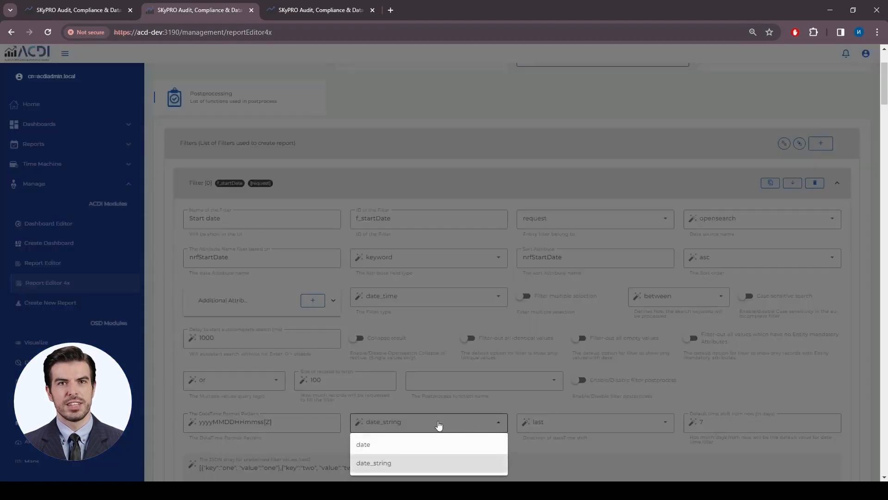
click(447, 426)
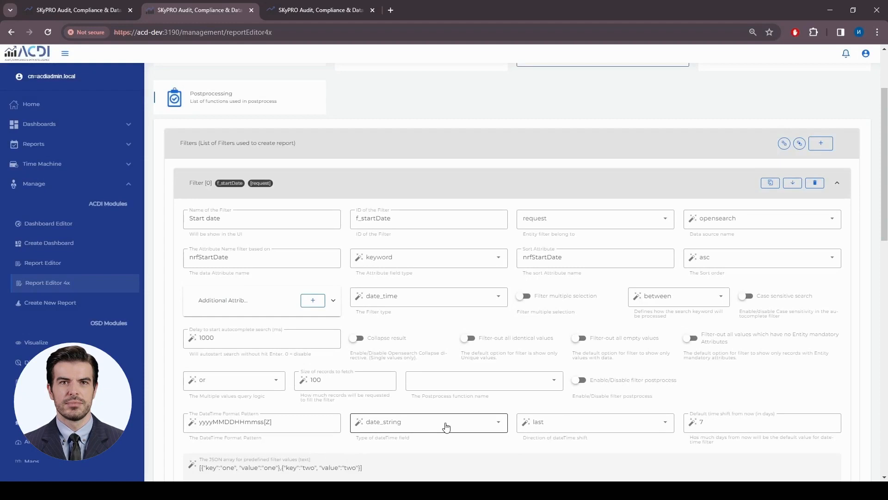
scroll(445, 426, down, 1)
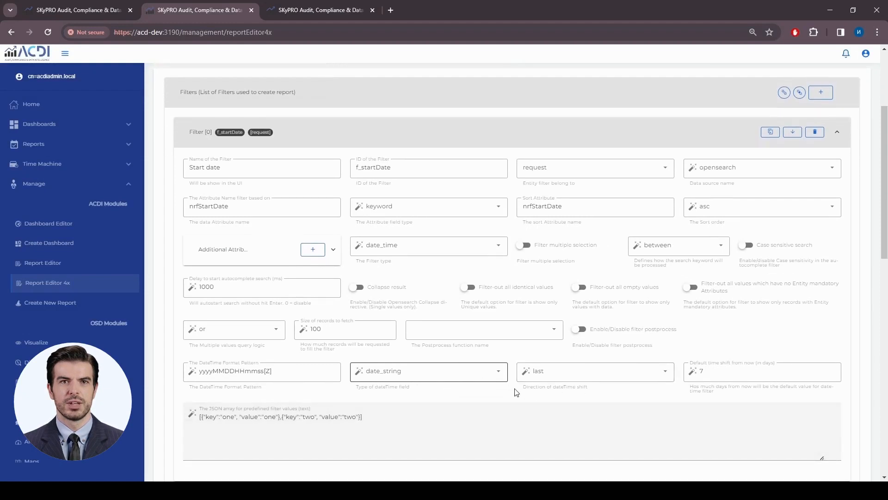
drag(523, 391, 587, 388)
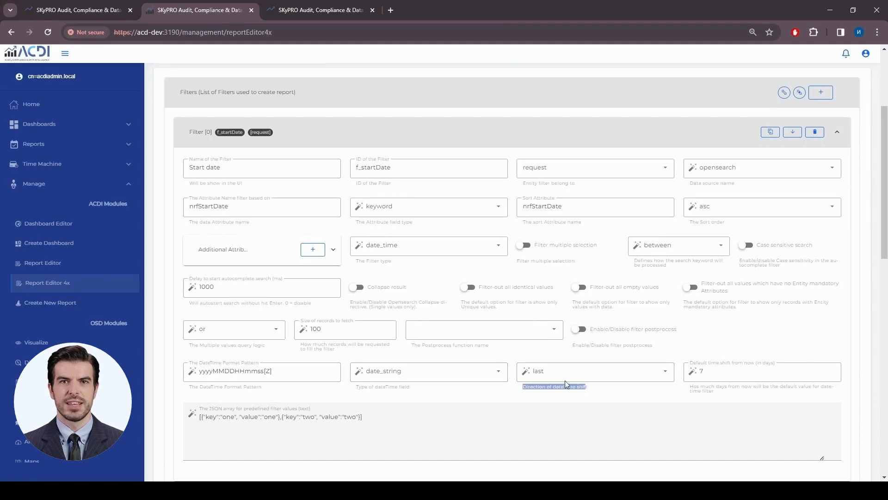
click(584, 379)
click(740, 375)
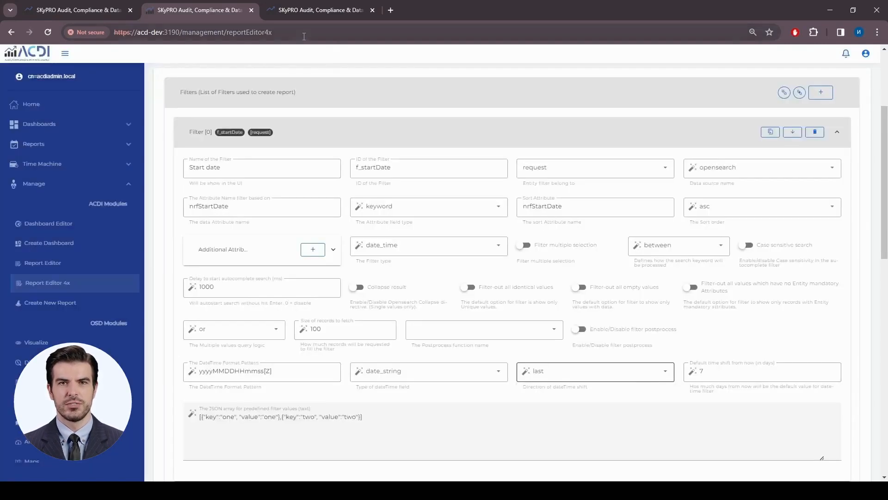
On the NetIQ Role Request Report page, try the Start date filter for the last 7 days and the End date range, clearing both
click(307, 12)
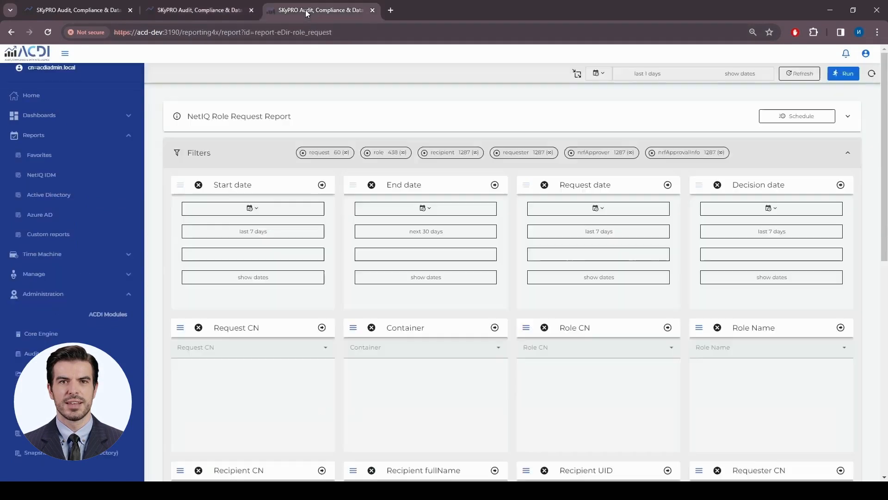
click(262, 232)
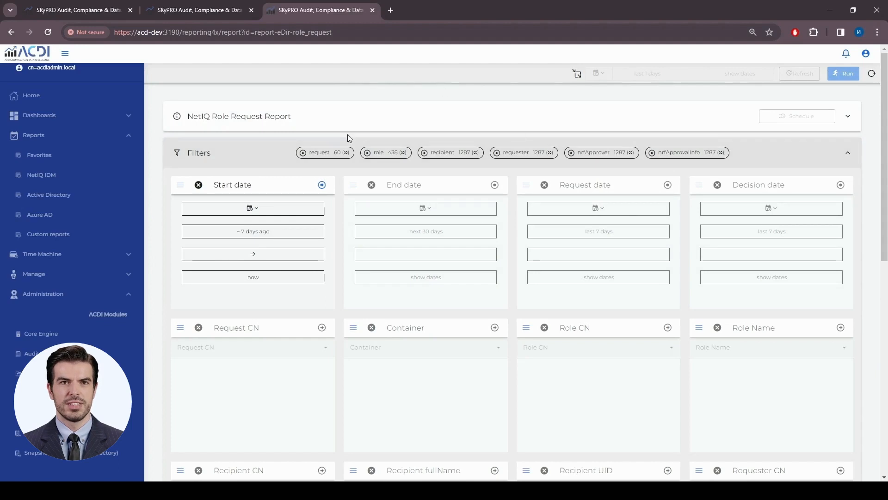
click(322, 185)
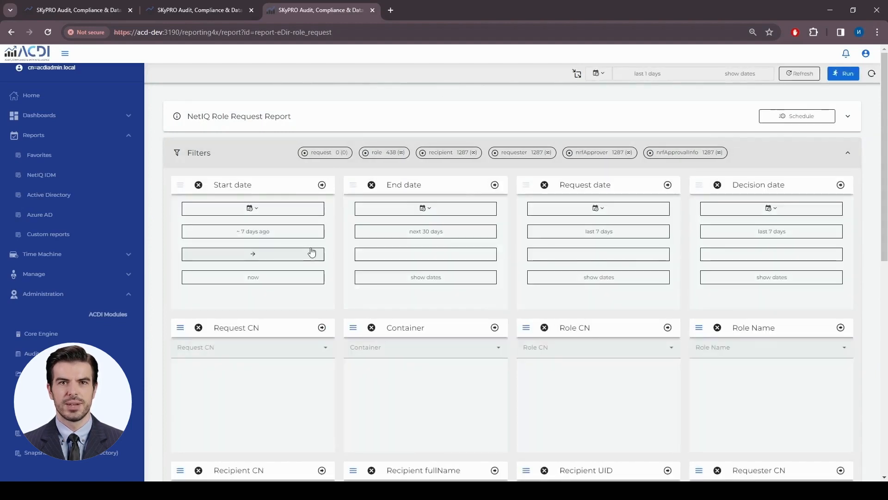
click(452, 279)
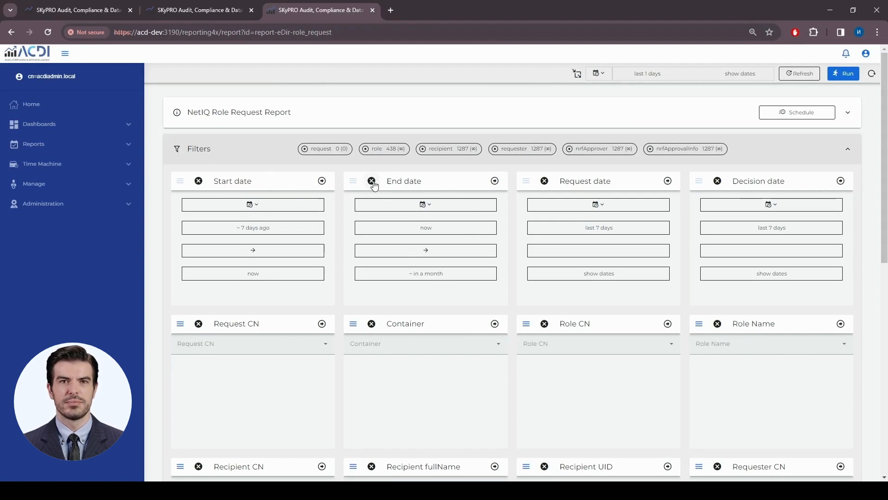
click(373, 181)
click(198, 180)
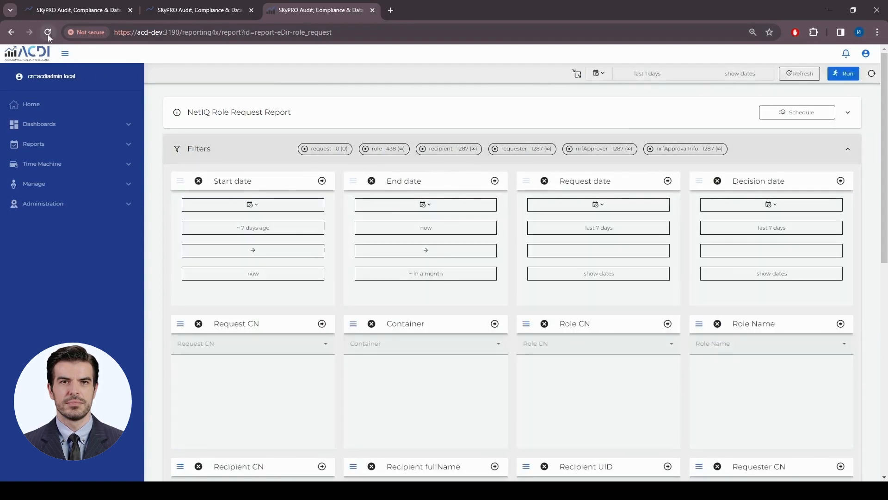
Return to Report Editor 4x, collapse Filter [0], expand Filter [5] role_cn and highlight the cn attribute it is based on
click(193, 13)
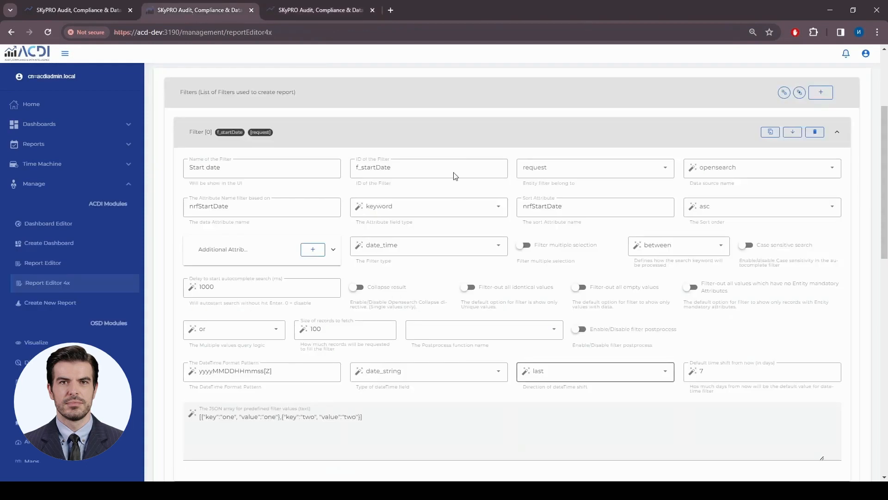
click(453, 137)
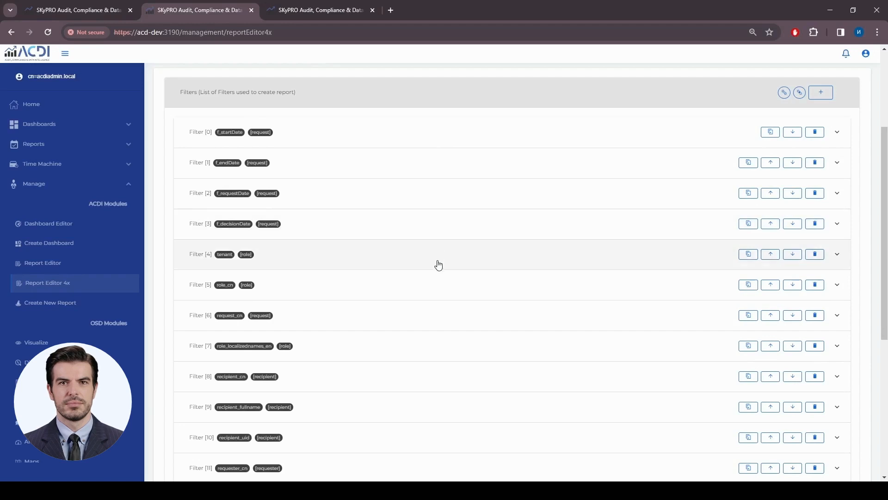
click(436, 292)
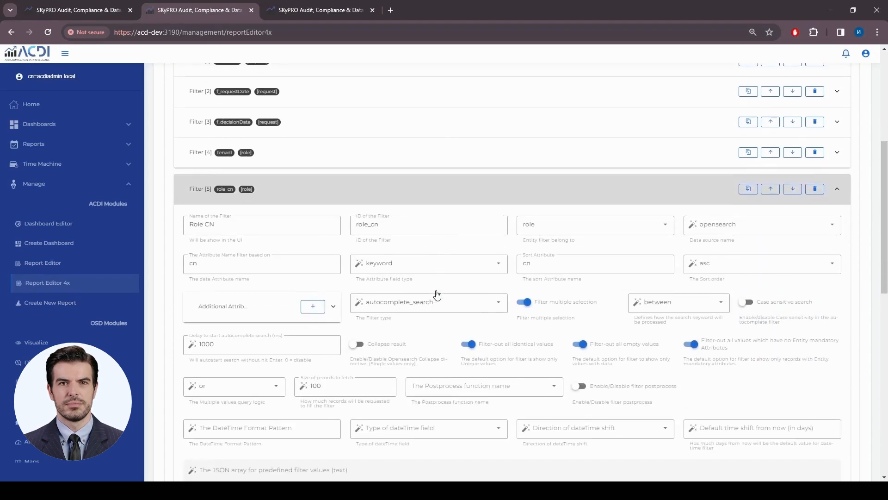
drag(199, 264, 185, 265)
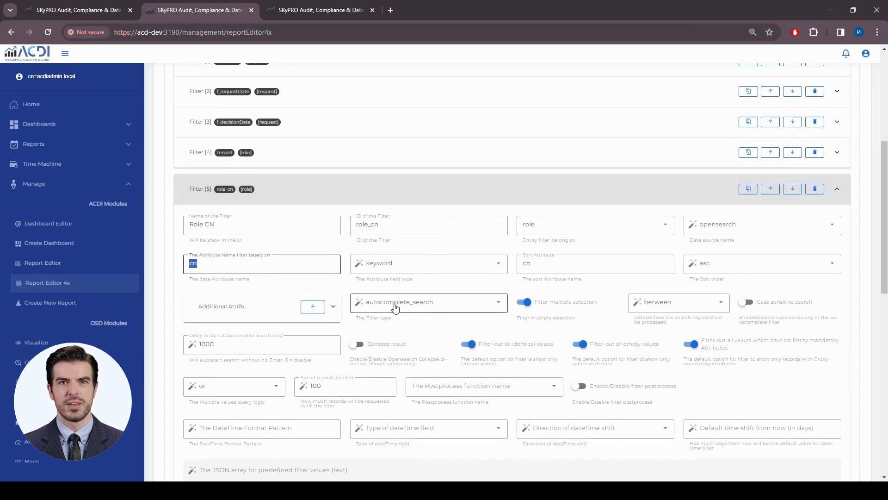
On the NetIQ Role Request Report page, search the Request CN filter for "many" and clear the search text
click(323, 10)
scroll(529, 218, down, 3)
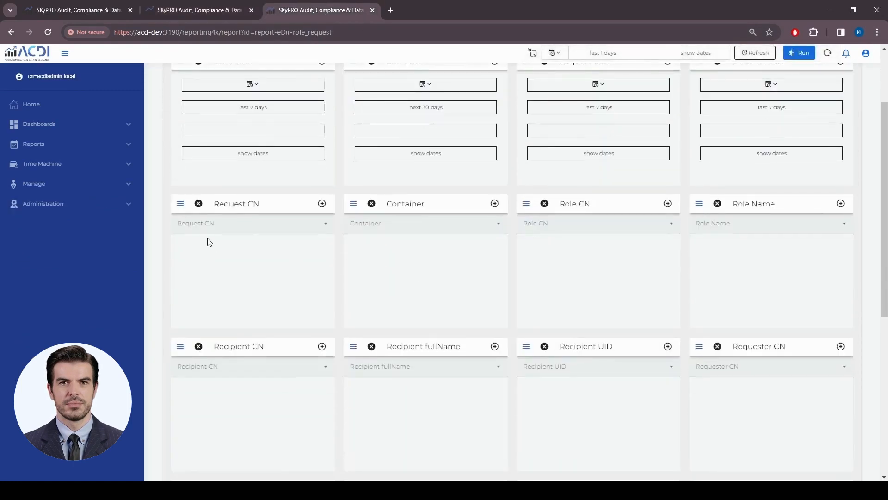
click(204, 227)
text(many)
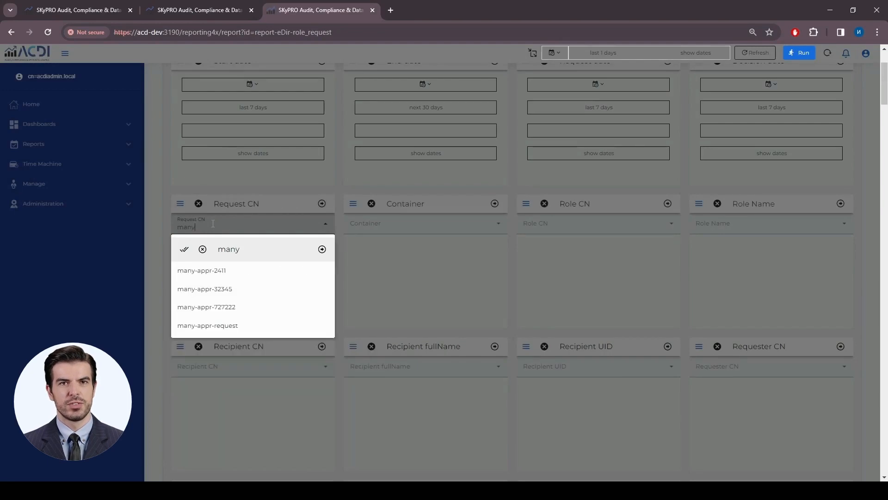
click(204, 250)
click(170, 180)
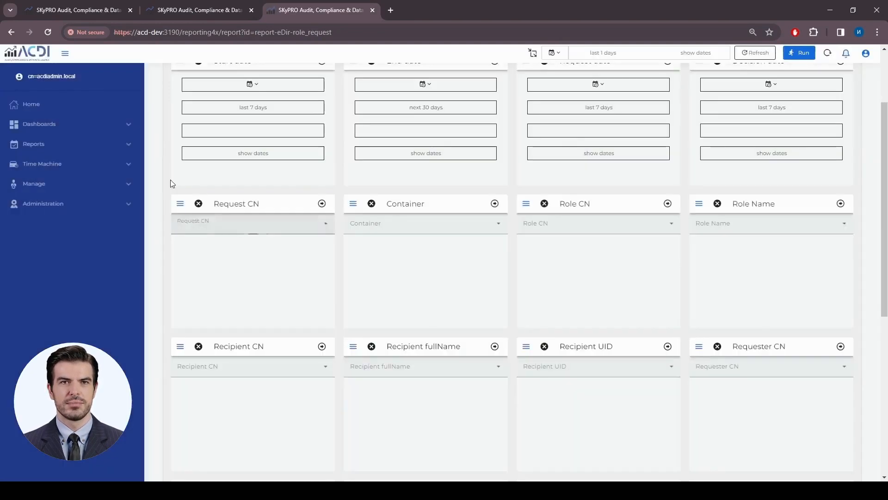
Return to Report Editor 4x, load the NetIQ Audit Driver Status report template and expand its Filter [1] Old Value
click(187, 12)
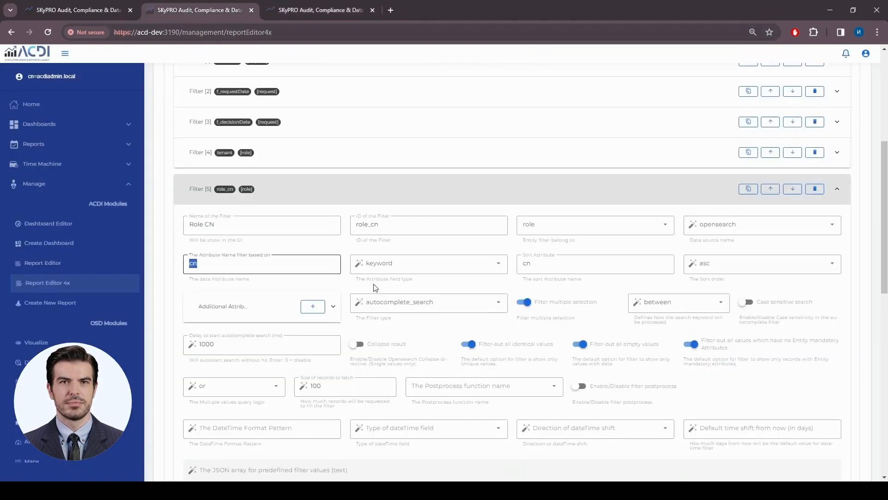
click(340, 289)
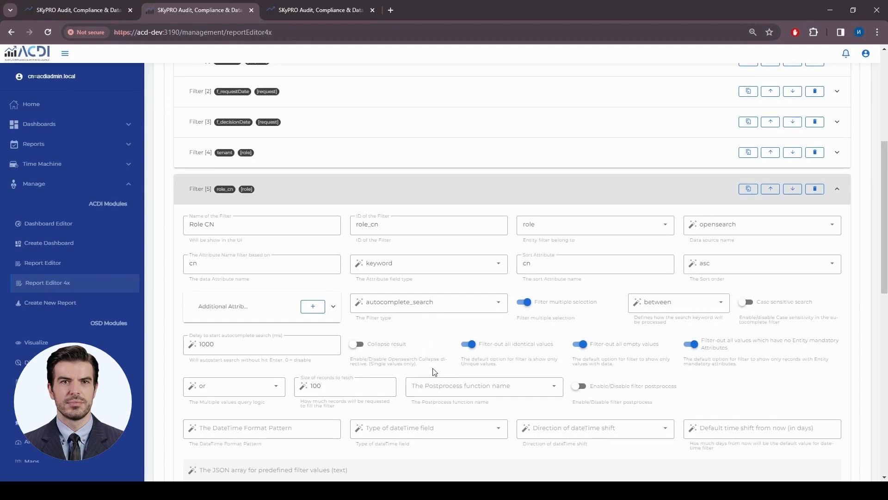
scroll(432, 369, up, 5)
click(275, 71)
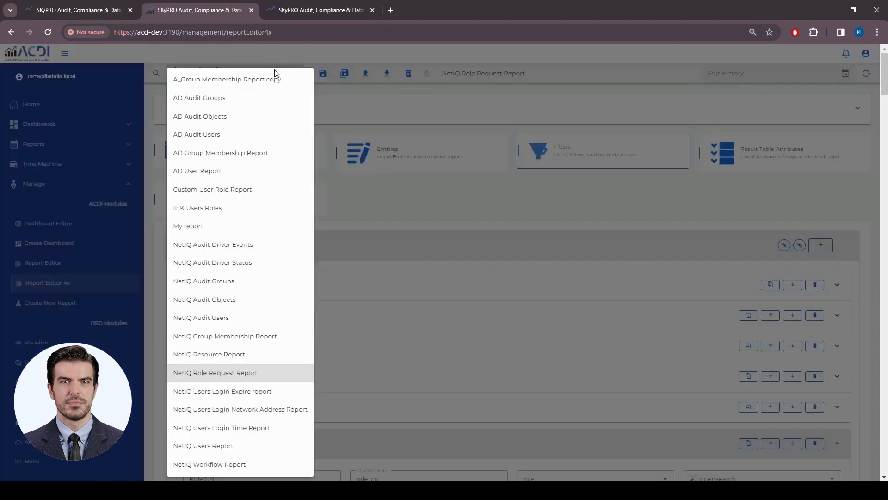
click(251, 264)
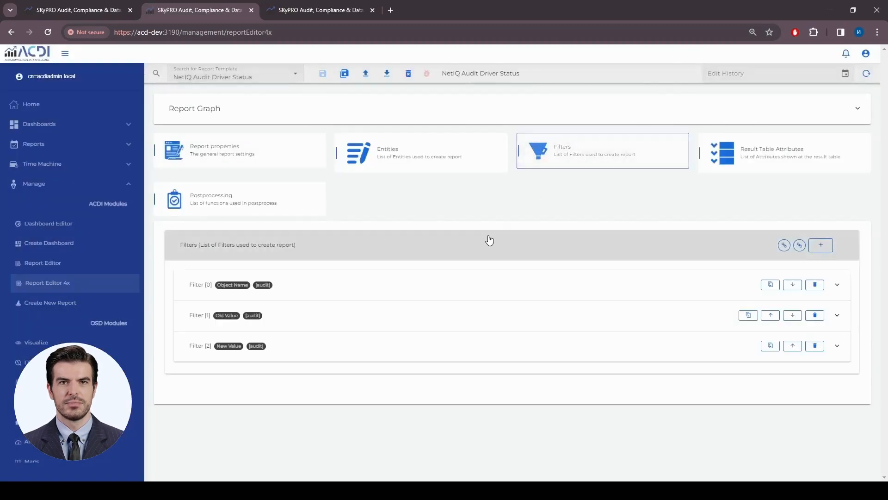
click(443, 315)
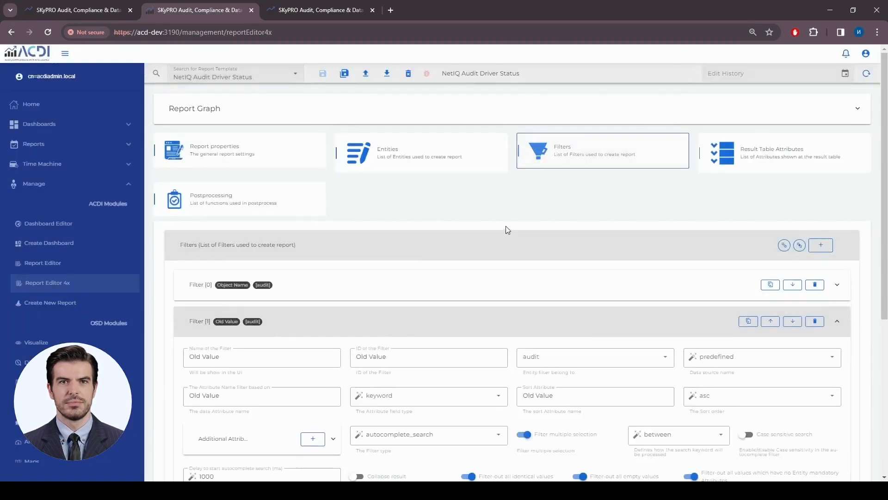
View the Old Value filter's data source options, keeping predefined, and examine its JSON array of predefined filter values
scroll(578, 222, down, 3)
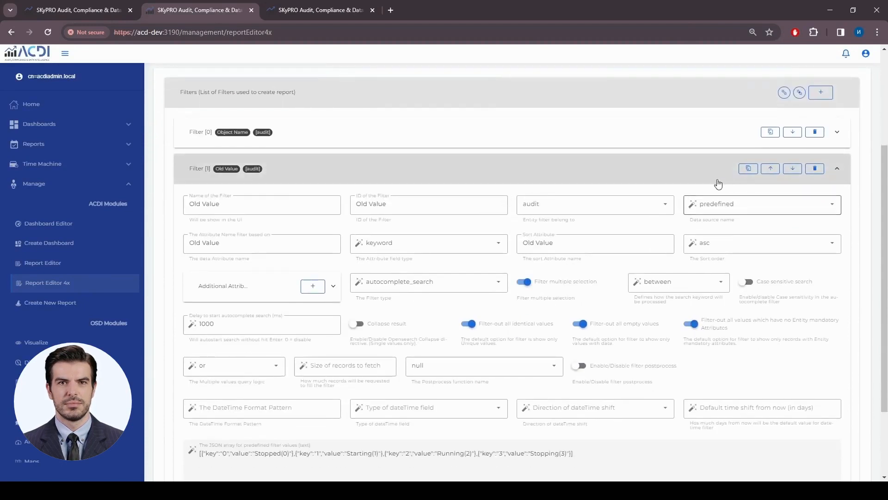
click(715, 213)
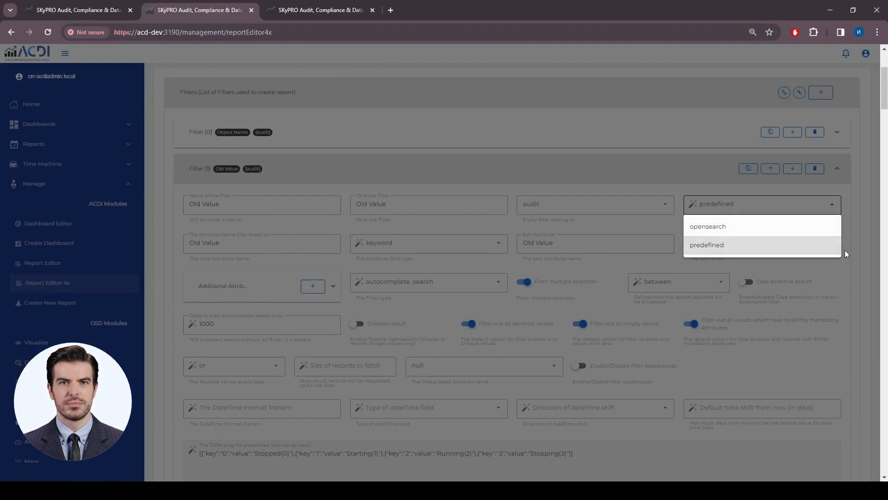
click(875, 249)
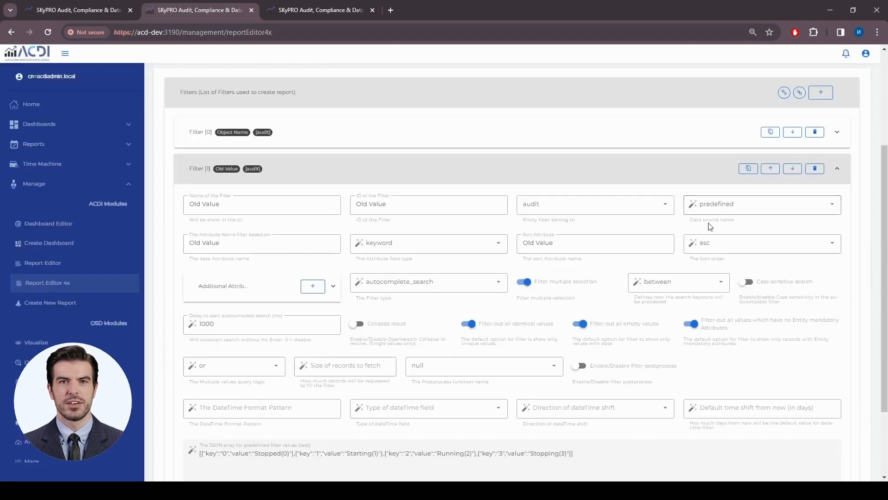
scroll(684, 211, down, 2)
click(202, 346)
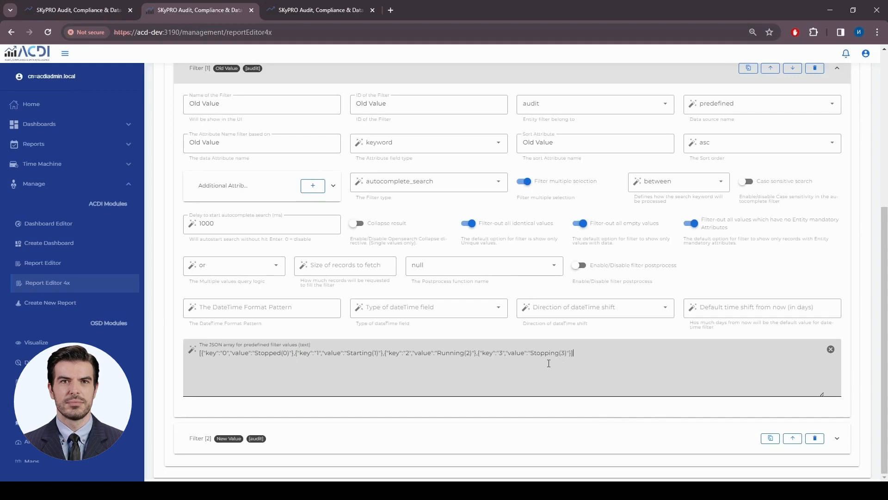
Switch to the report page, open the Reports overview and load the NetIQ Audit Driver Status report
click(303, 10)
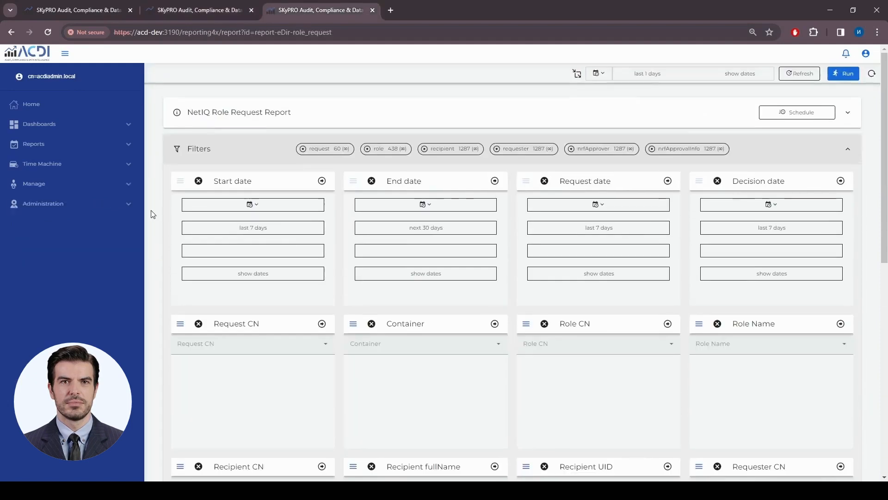
click(113, 144)
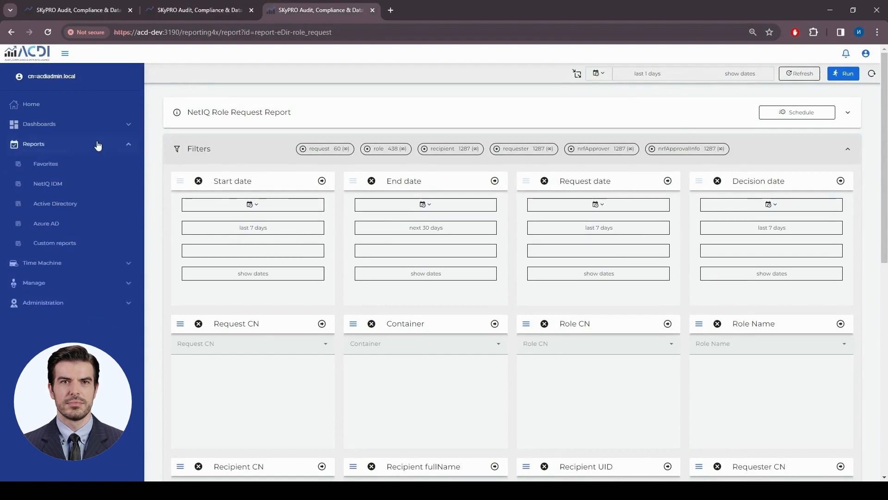
scroll(460, 257, down, 5)
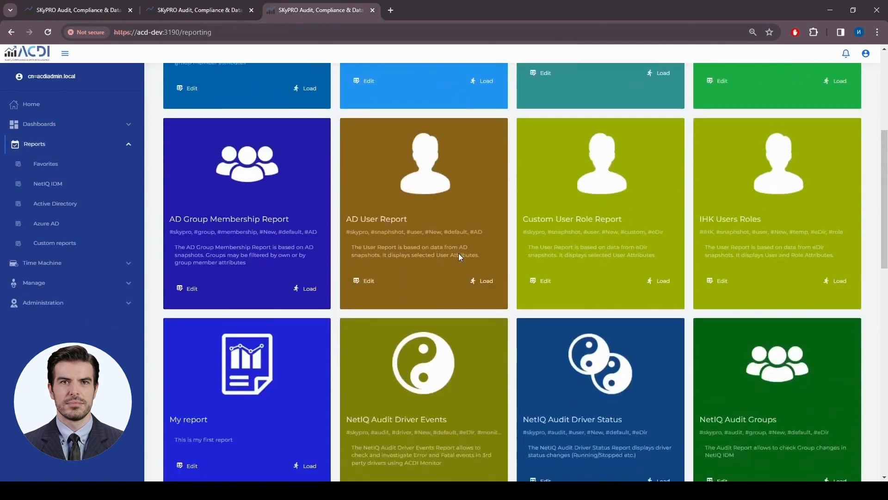
scroll(461, 257, down, 1)
scroll(458, 257, down, 1)
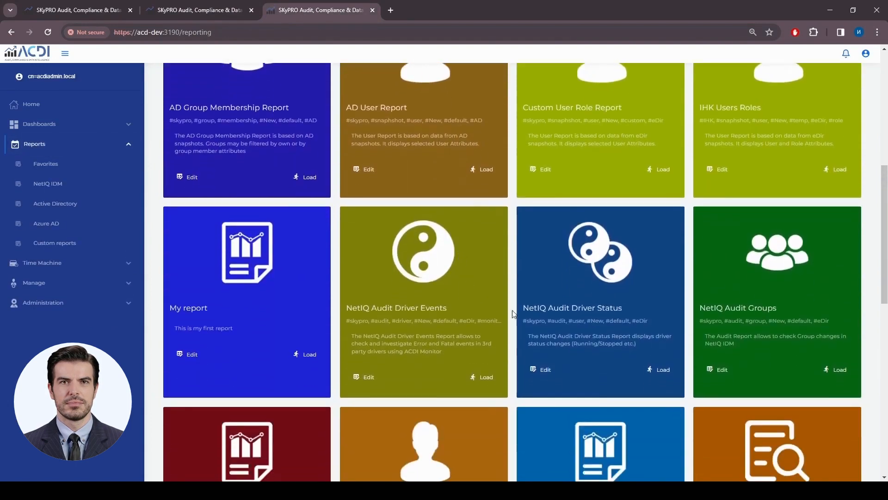
click(662, 369)
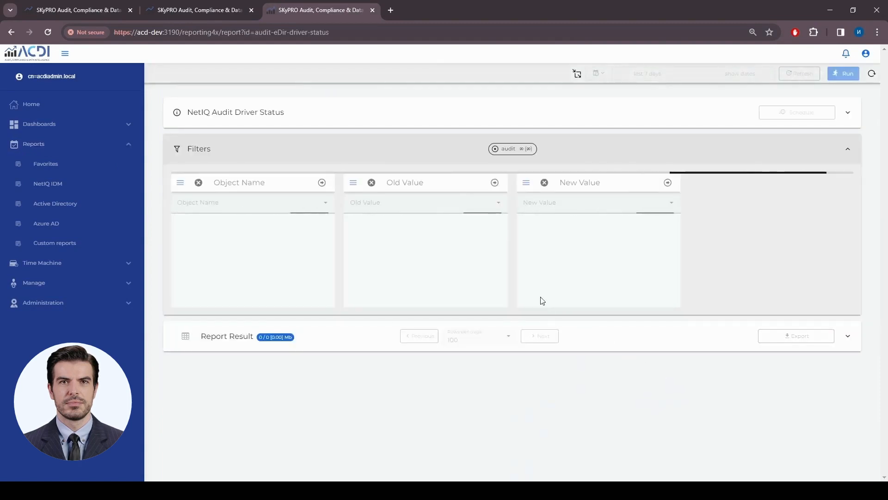
Compare the Old Value filter's selectable values on the report page with its predefined JSON array in Report Editor 4x
click(423, 202)
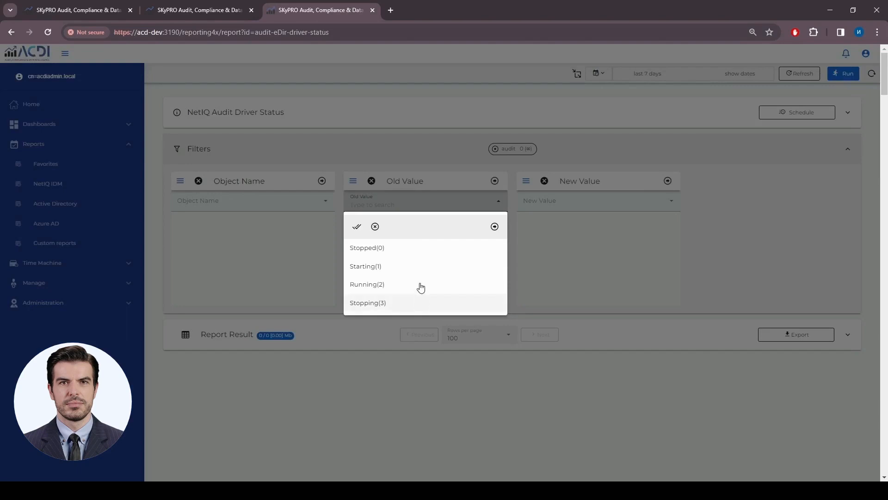
click(200, 10)
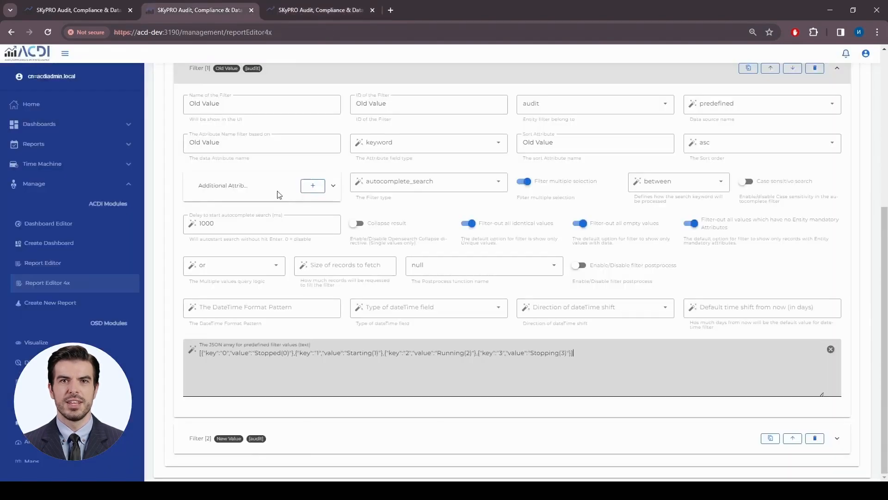
click(326, 10)
click(408, 204)
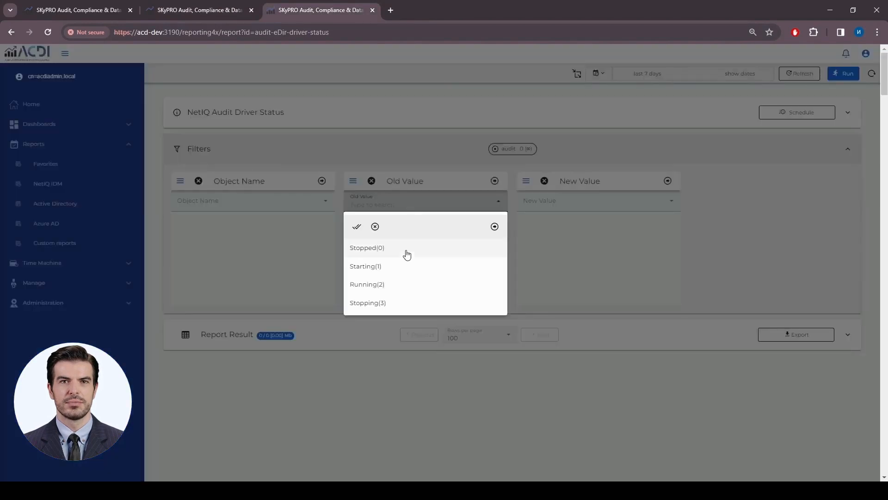
Recheck the Old Value filter's predefined JSON array in Report Editor 4x, and load the NetIQ Role Request Report template
click(212, 12)
drag(588, 353, 185, 346)
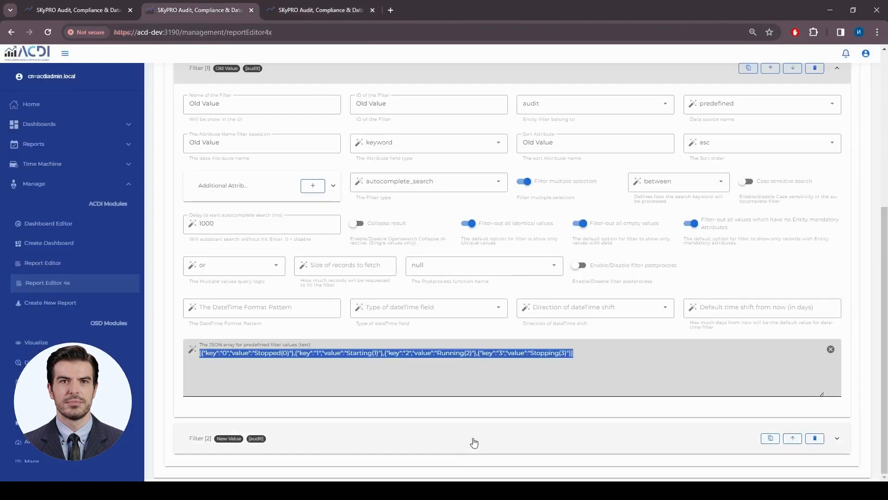
scroll(456, 411, up, 6)
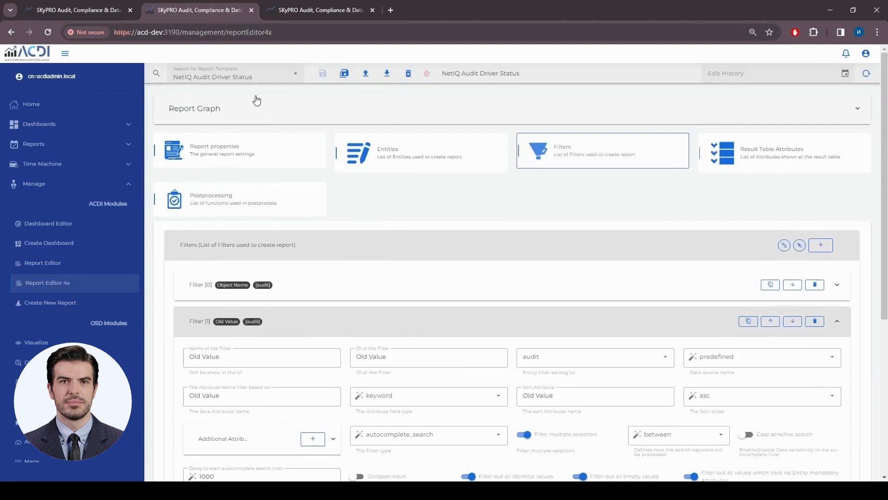
click(264, 73)
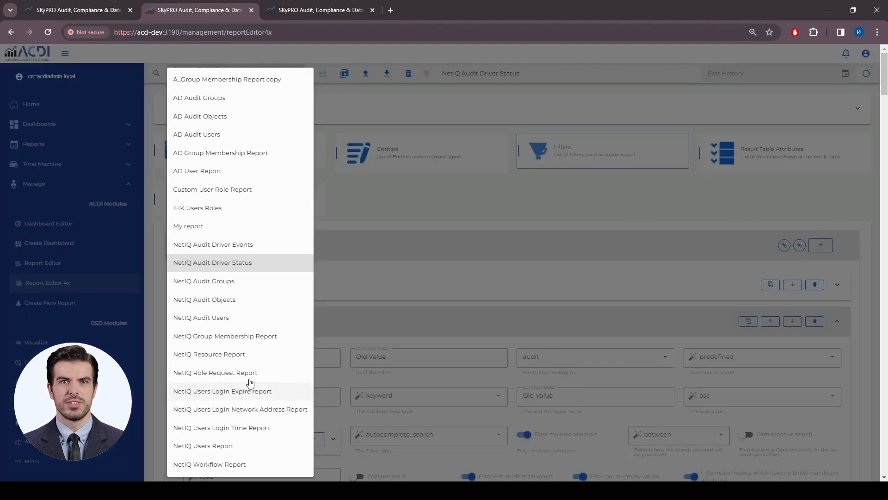
click(251, 373)
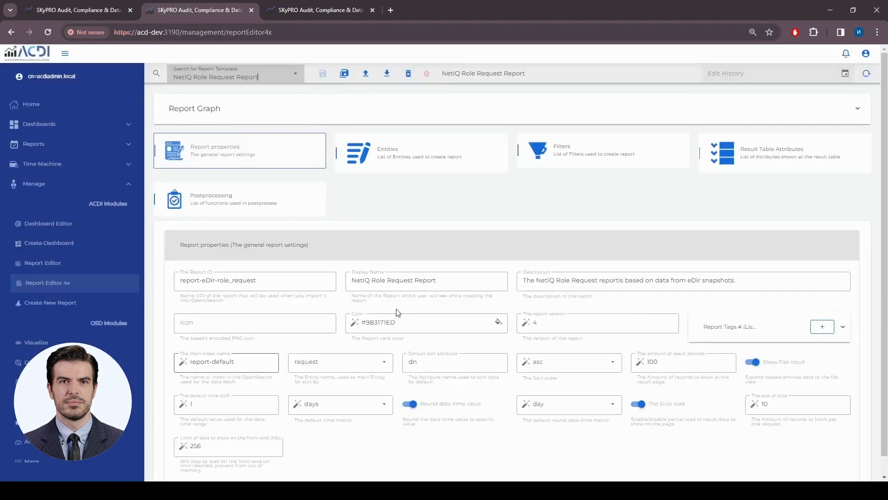
Show the report's list of filters, expand Filter [5] role_cn and highlight its filter name
scroll(488, 265, down, 4)
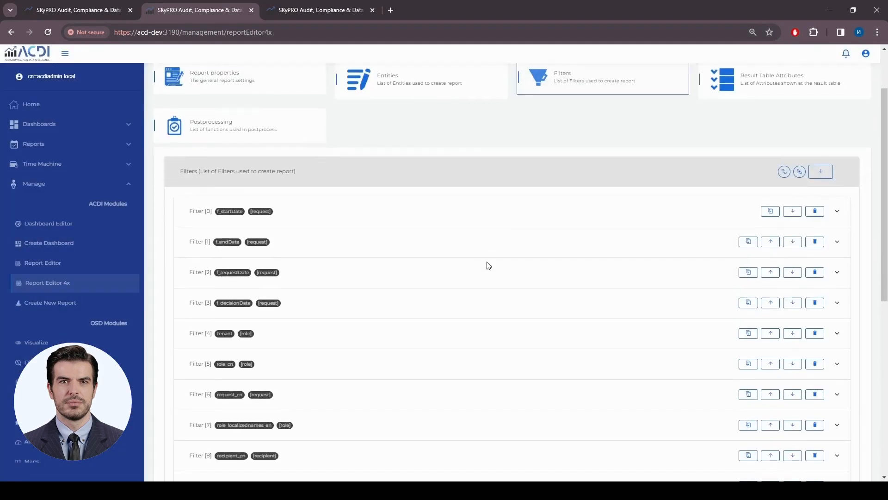
click(395, 246)
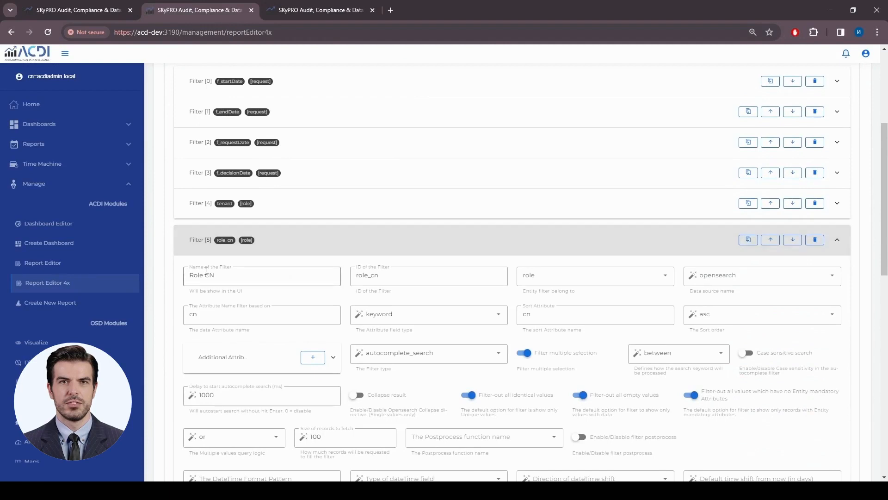
drag(228, 276, 188, 275)
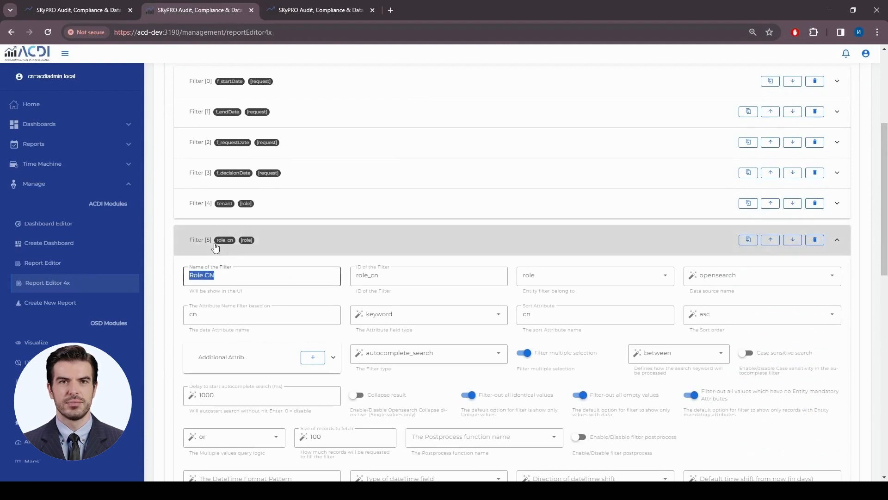
Switch to the report page, load the NetIQ Role Request Report from the NetIQ IDM reports and examine its filter names
click(319, 9)
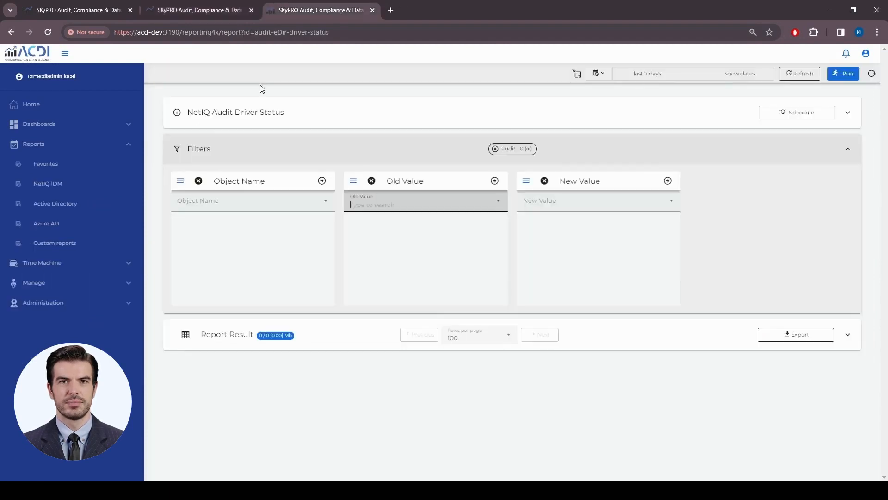
click(48, 183)
scroll(514, 339, down, 10)
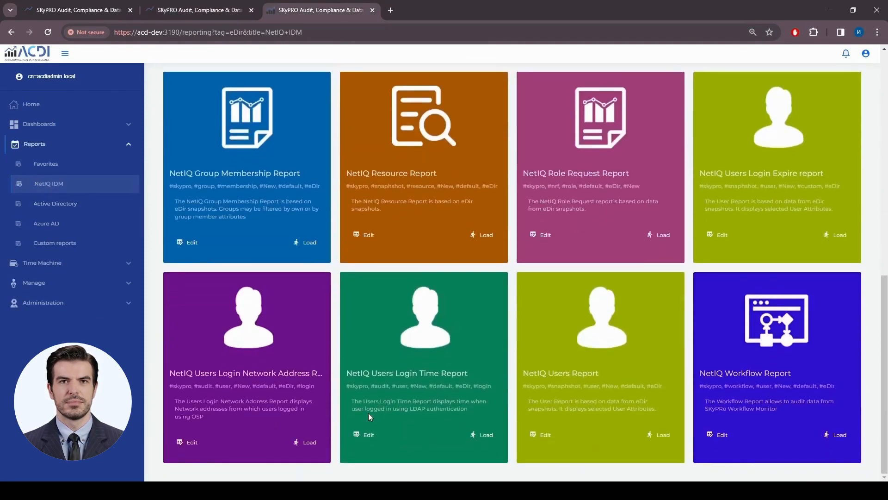
click(652, 235)
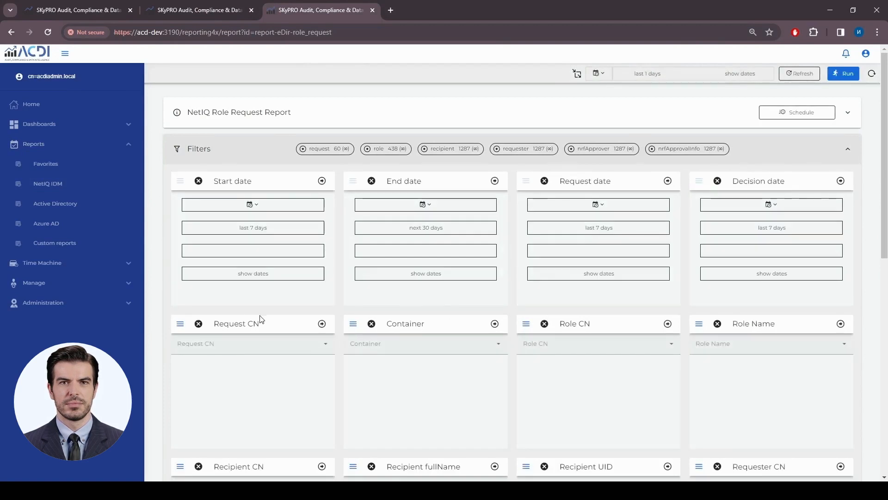
drag(214, 324, 259, 323)
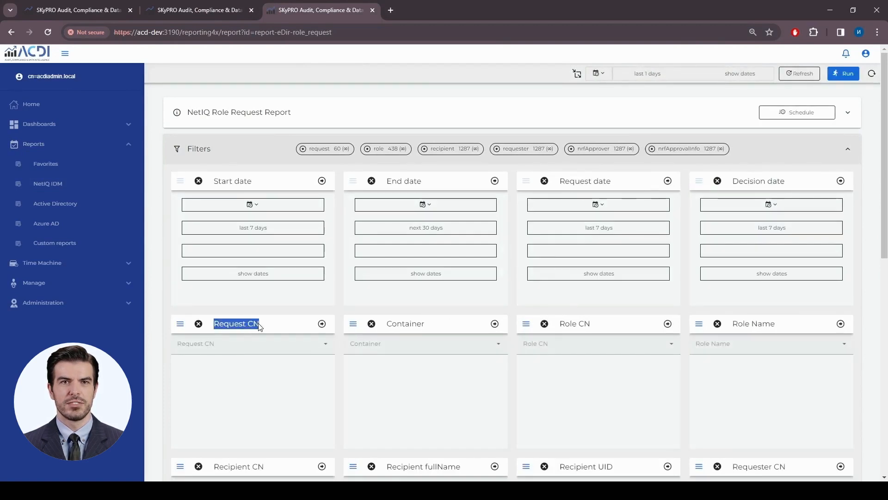
Return to Report Editor 4x and compare the role_cn filter's ID with the label in its header
click(207, 14)
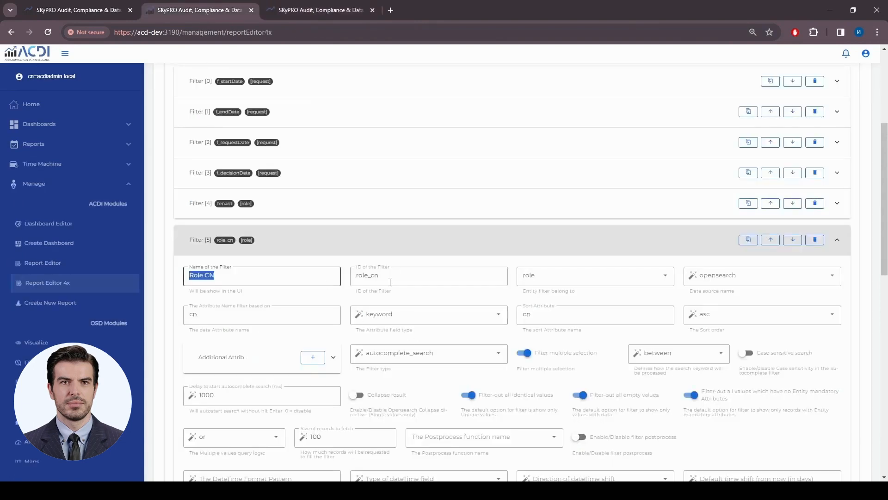
drag(390, 281, 351, 276)
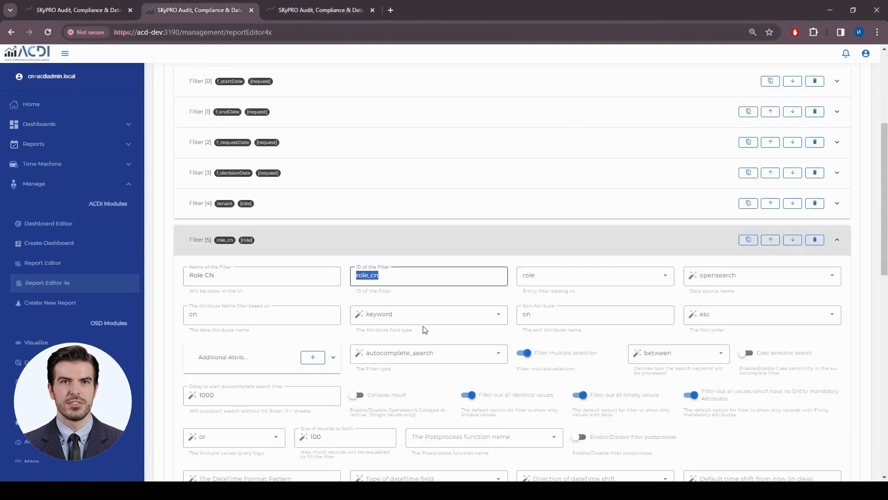
scroll(423, 328, up, 2)
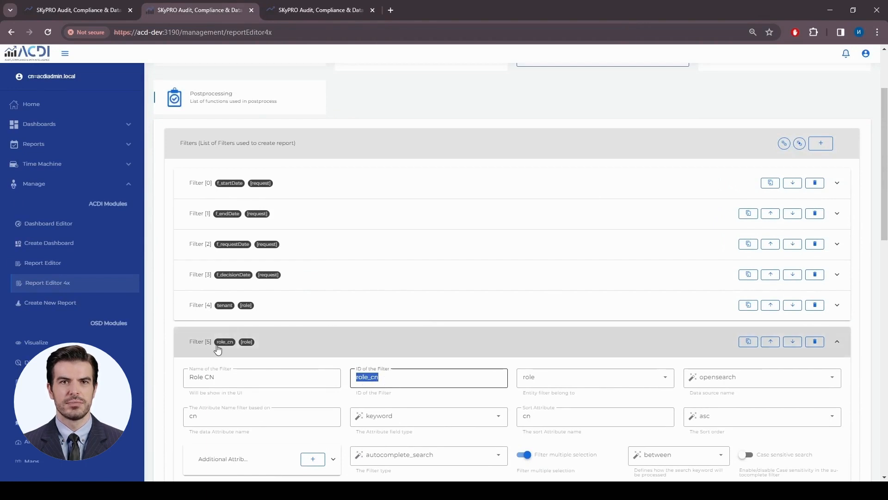
Expand the Report Graph, examine how the Role CN filter and the entities connect, re-center the graph and collapse it
scroll(421, 353, up, 2)
click(509, 111)
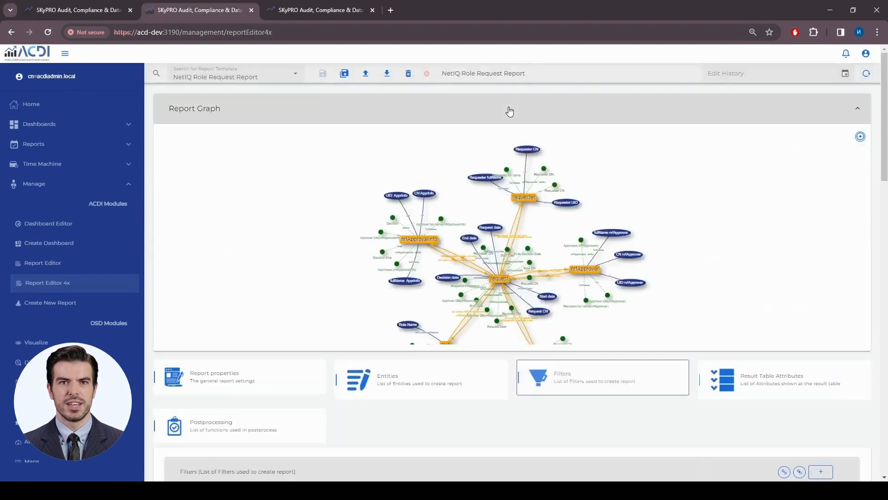
scroll(600, 320, up, 2)
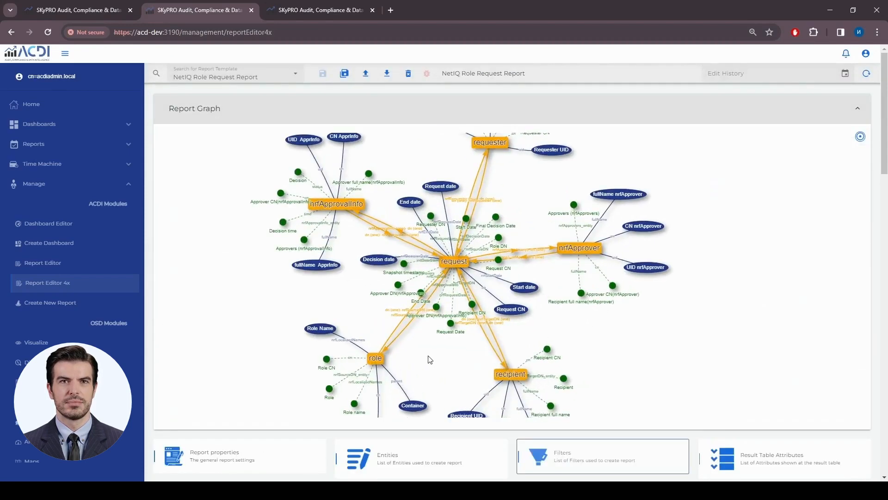
drag(430, 359, 432, 267)
scroll(378, 226, up, 3)
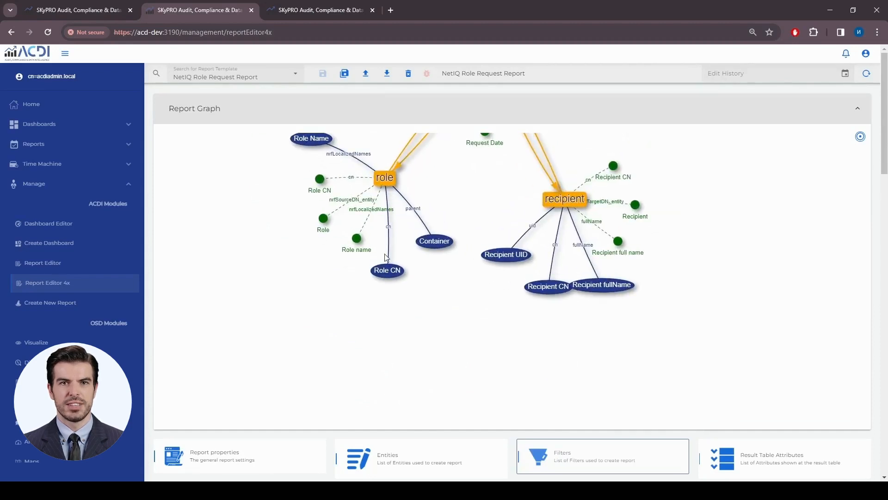
scroll(393, 272, up, 1)
scroll(393, 272, down, 5)
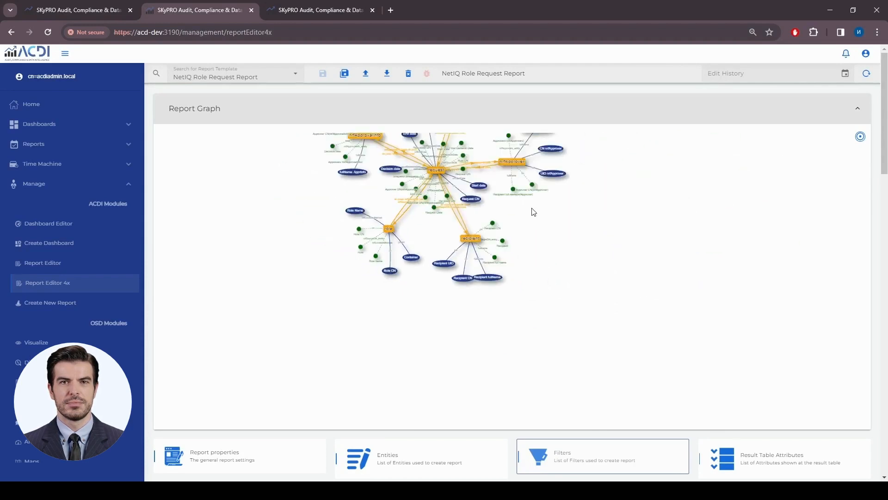
scroll(683, 183, up, 2)
scroll(573, 197, down, 3)
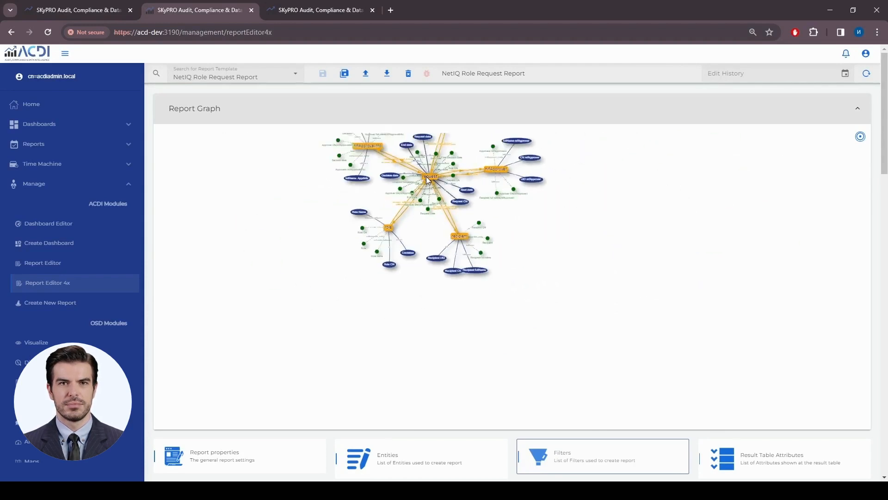
drag(427, 176, 421, 218)
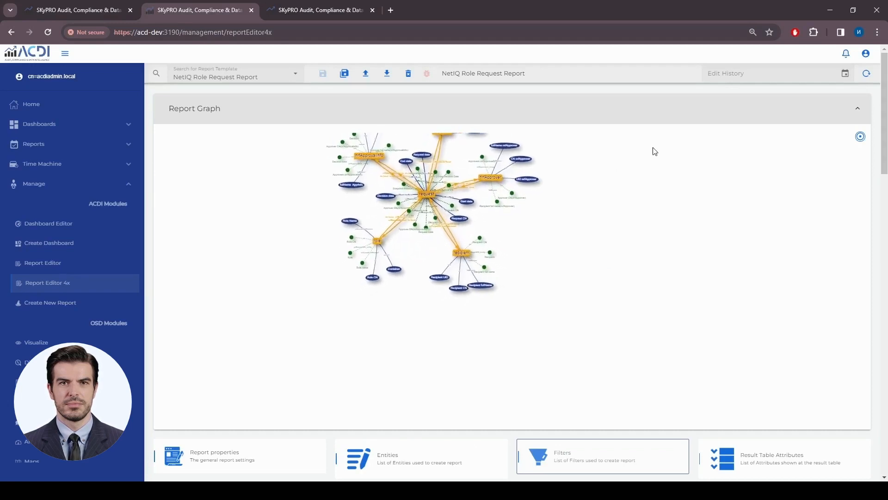
scroll(648, 156, up, 2)
scroll(620, 155, down, 3)
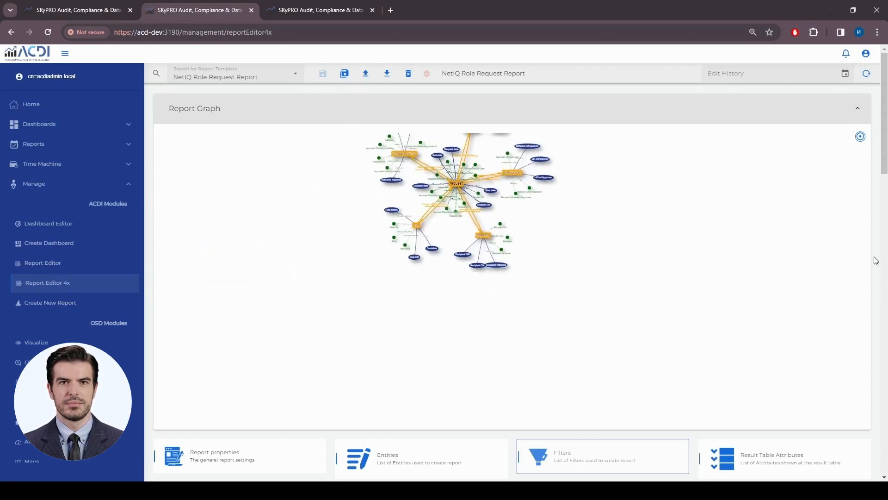
click(860, 139)
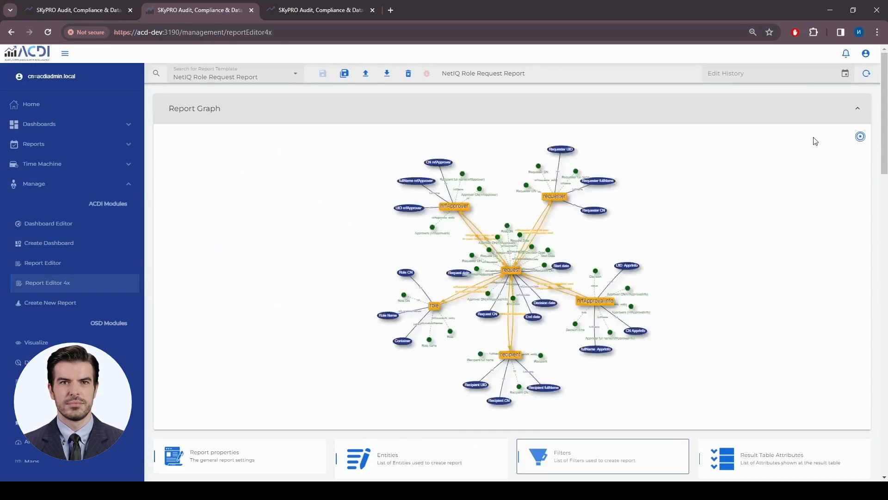
click(561, 114)
View the entity and data source options of the Role CN filter, keeping role and opensearch
scroll(422, 341, down, 4)
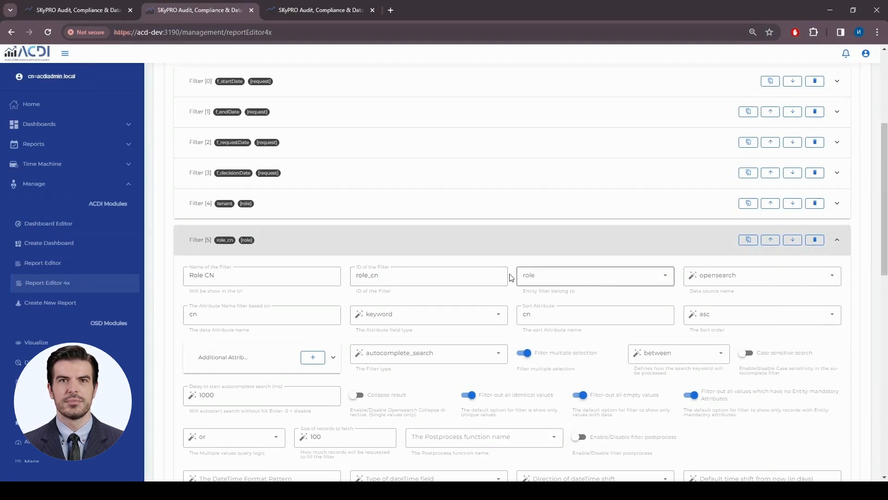
click(632, 280)
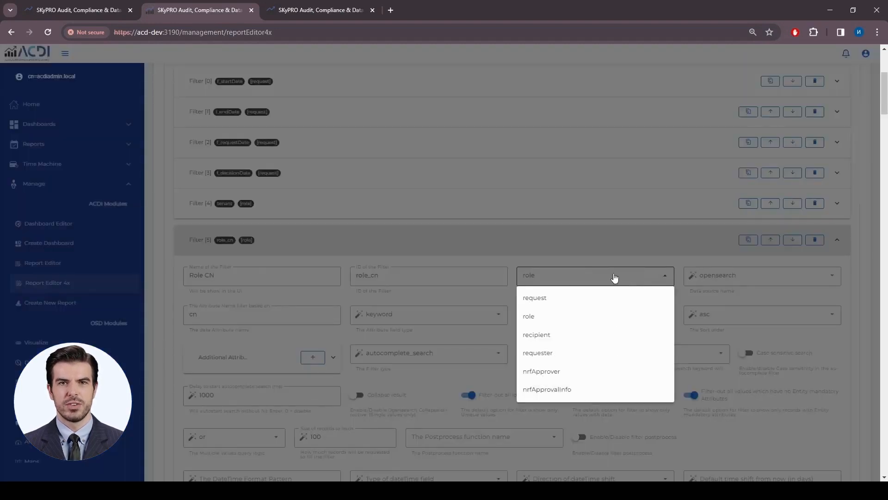
click(585, 276)
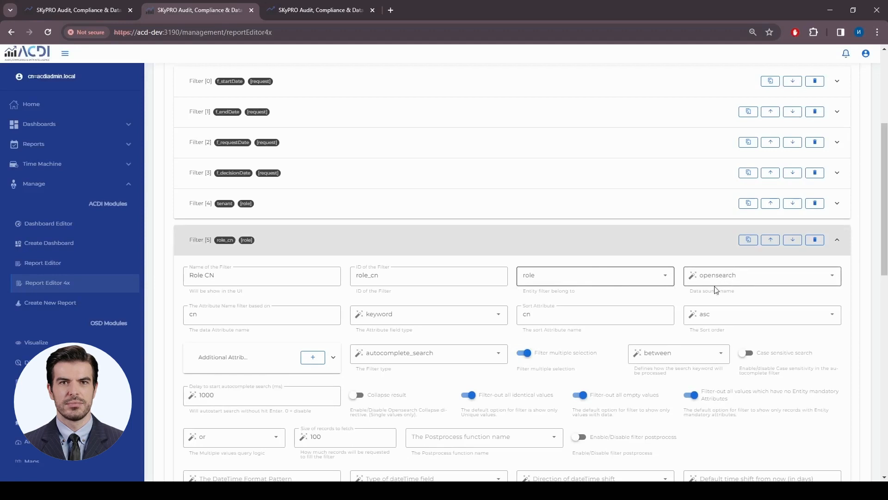
drag(685, 296, 740, 288)
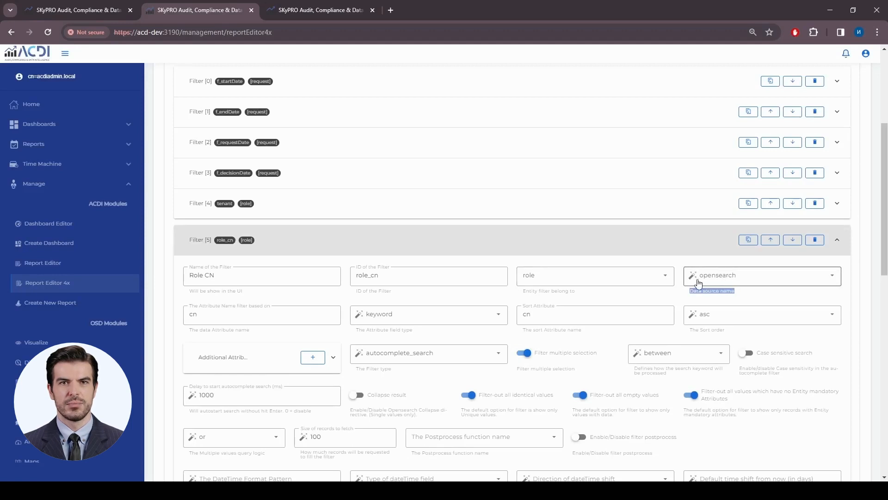
click(733, 280)
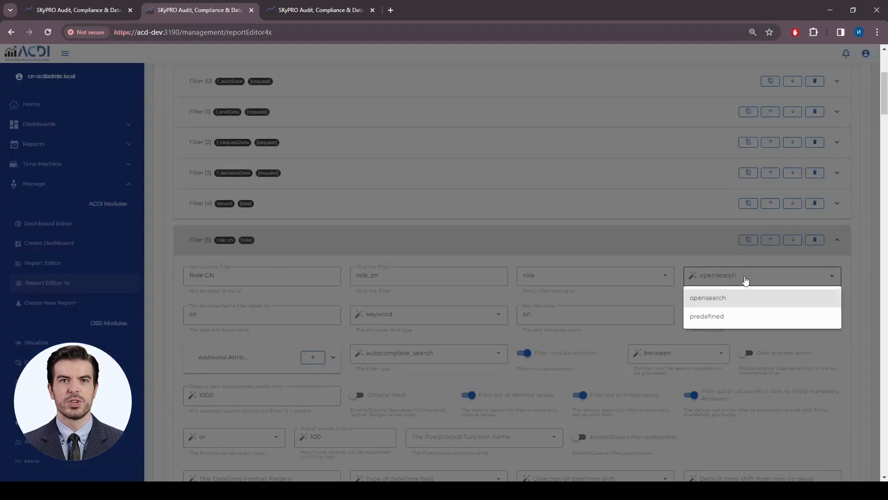
click(737, 278)
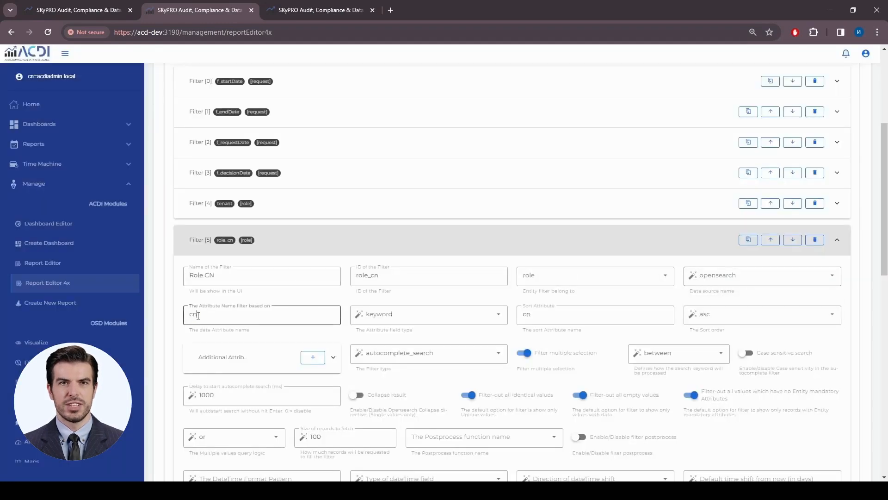
Examine the attribute name the Role CN filter is based on and view its attribute field type options, keeping keyword
double_click(195, 316)
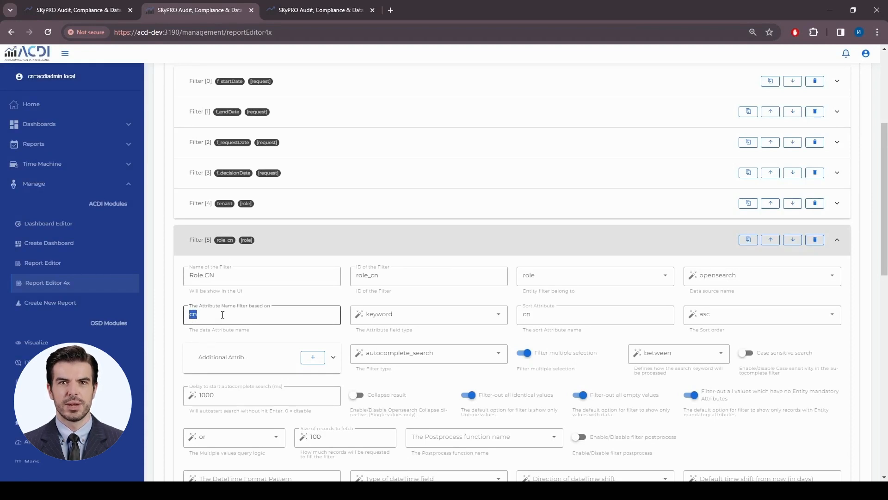
click(216, 318)
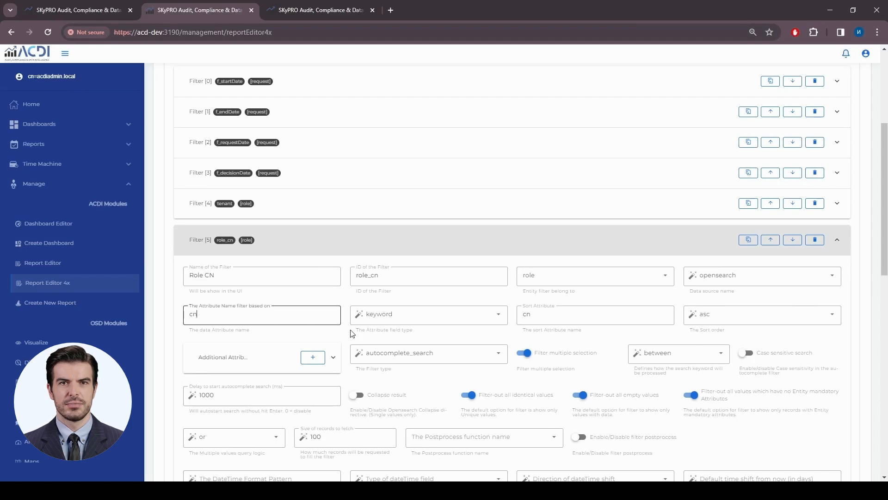
drag(421, 335, 357, 336)
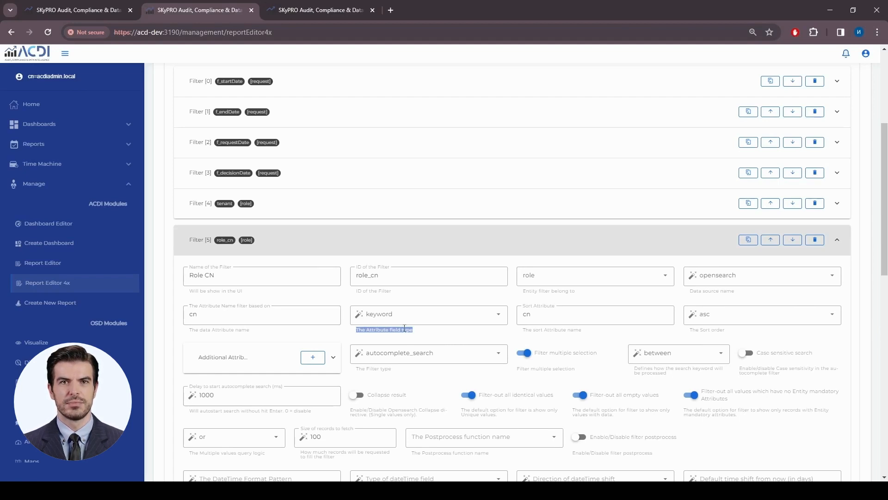
click(405, 328)
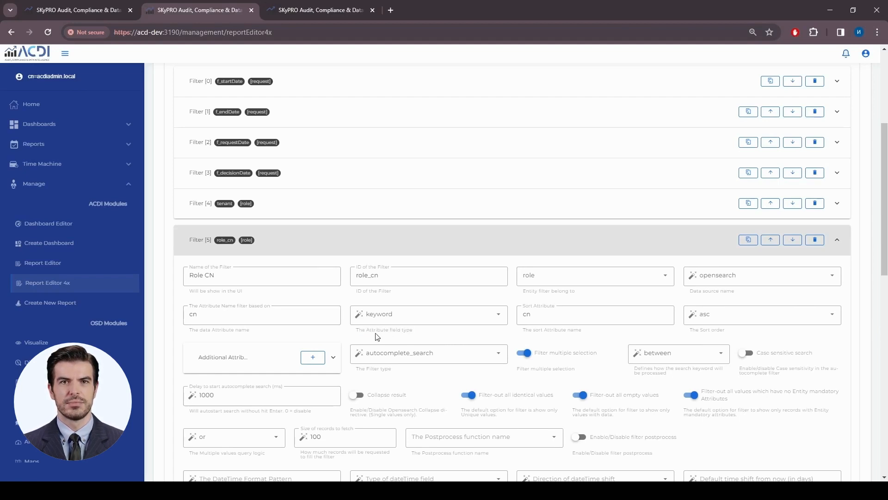
click(458, 319)
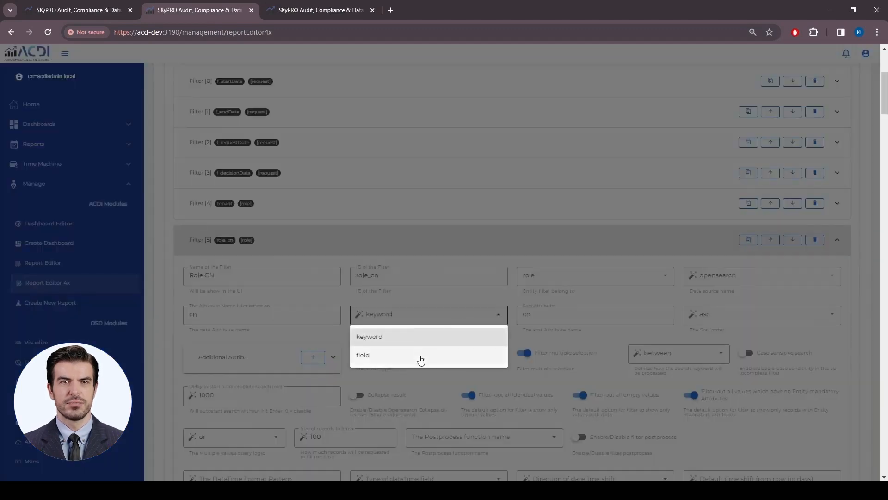
click(335, 340)
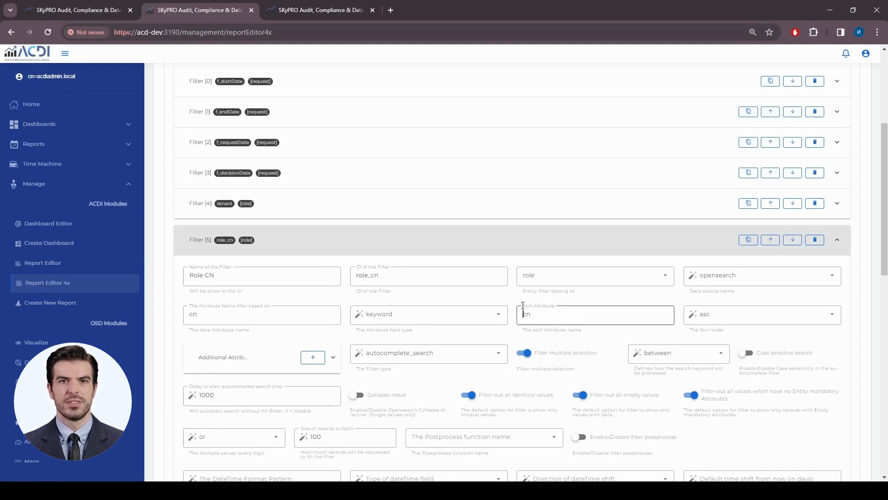
Examine the Role CN filter's sort attribute and view its sort order options, keeping asc
drag(523, 305, 575, 317)
click(761, 319)
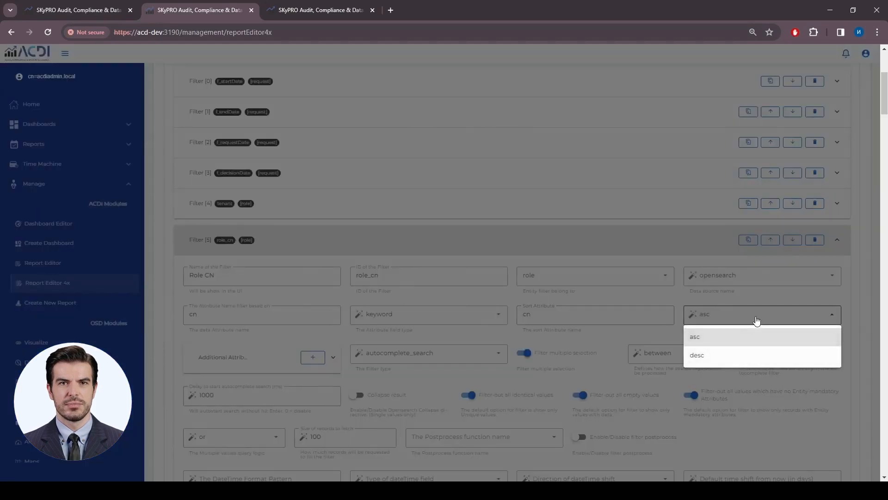
click(757, 321)
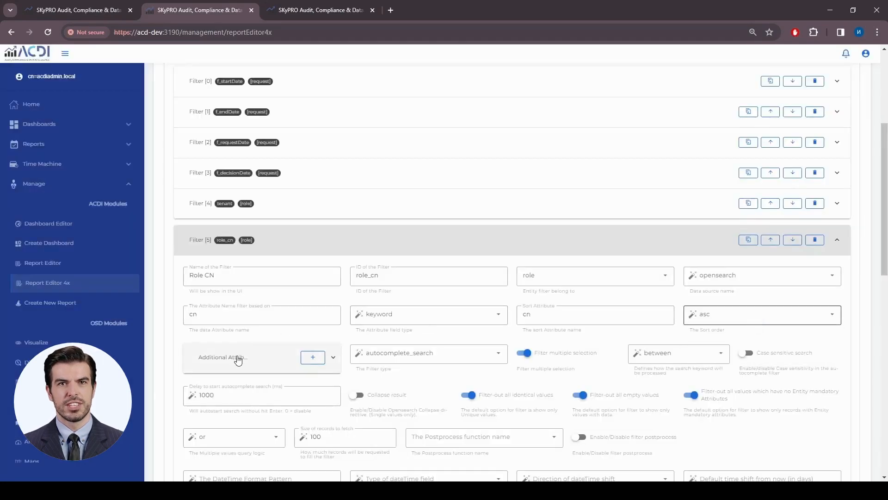
View the Role CN filter's additional attributes and filter type options, and examine the filters on the NetIQ Role Request Report page
click(238, 360)
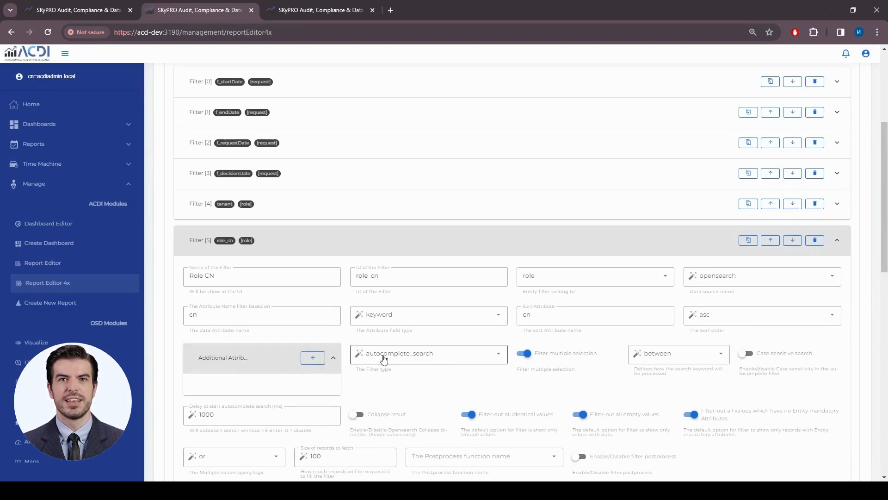
click(427, 359)
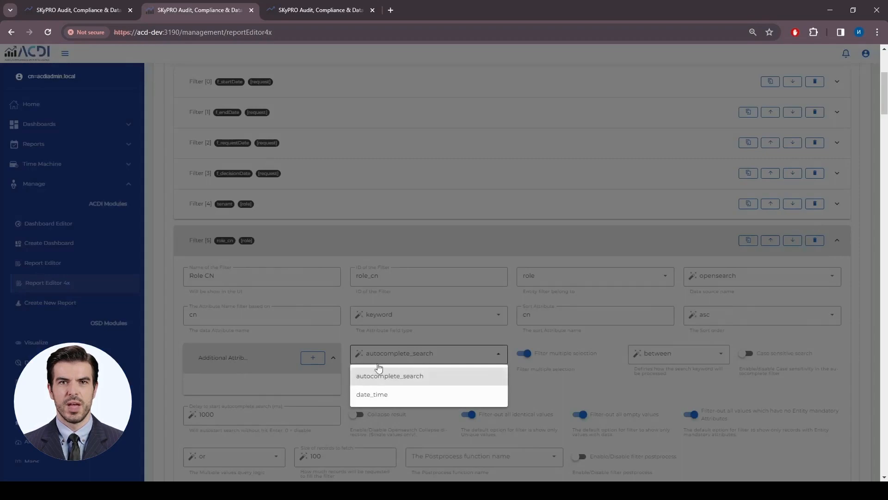
click(333, 9)
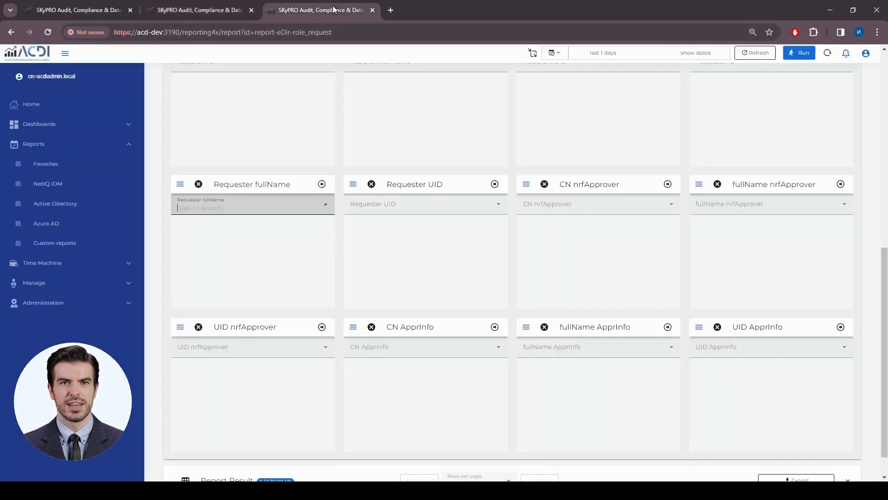
scroll(263, 357, up, 4)
scroll(279, 179, up, 5)
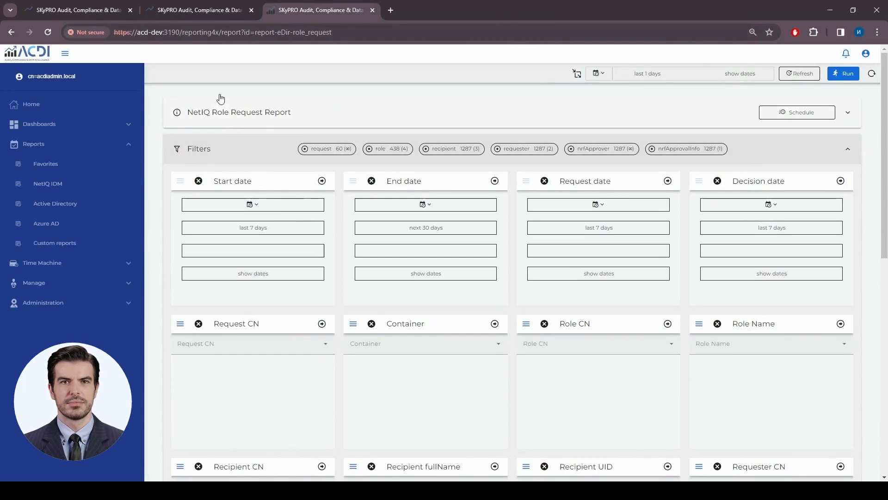
Return to Report Editor 4x and view how the Role CN filter's search keyword can be processed, keeping between
click(192, 11)
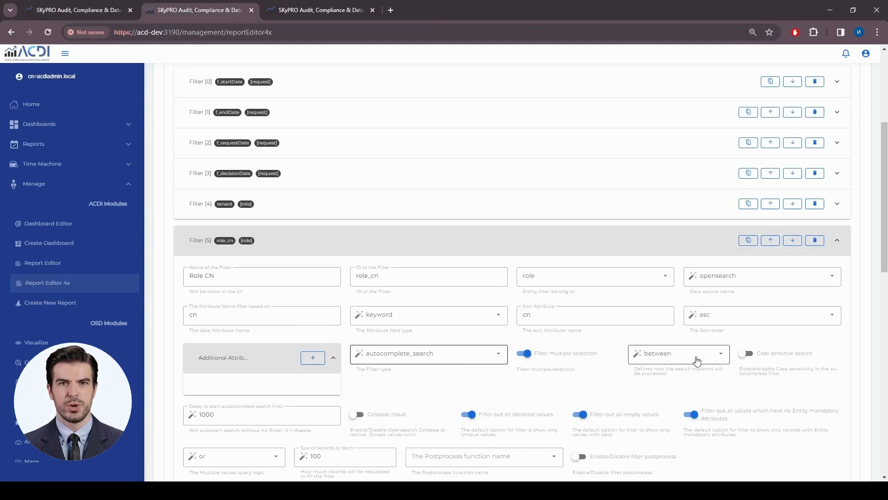
click(699, 359)
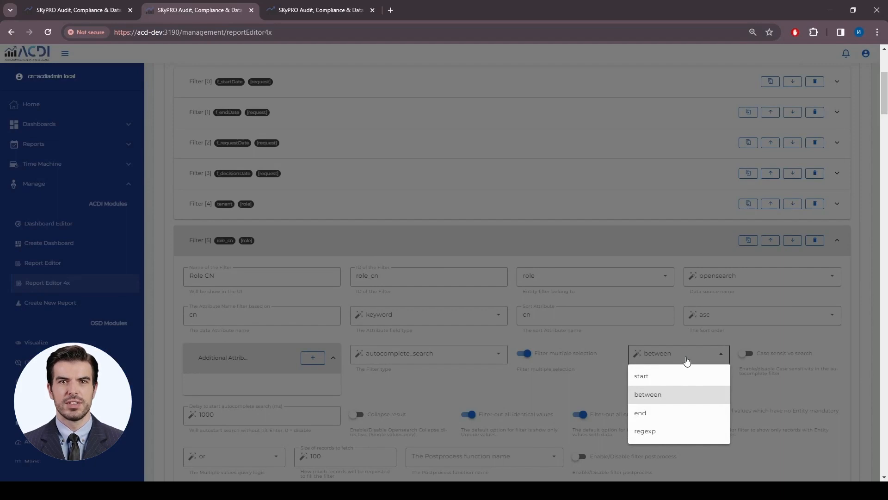
click(686, 361)
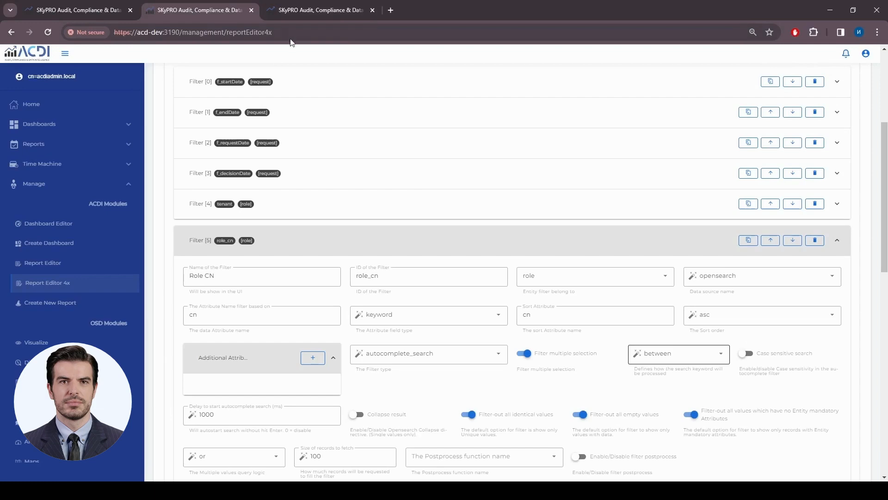
Search the report page's Request CN filter for many and many-app, checking the autocomplete search delay in Report Editor 4x between the searches
click(319, 9)
click(240, 346)
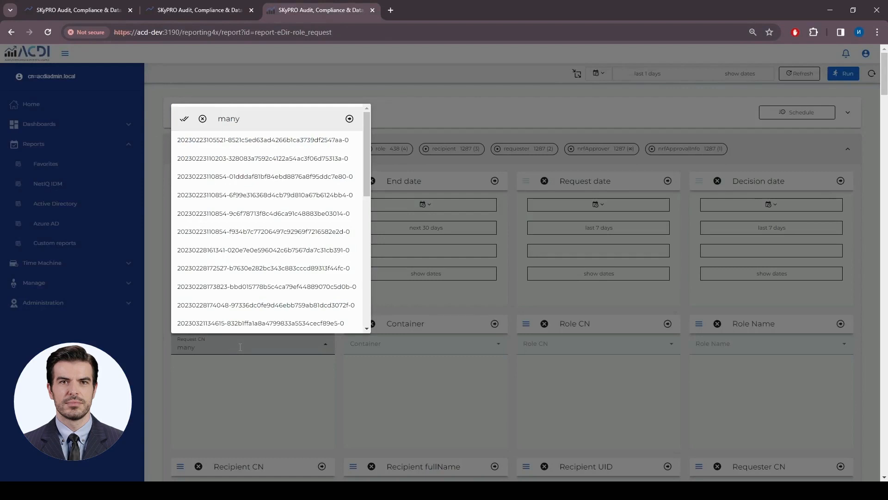
click(202, 12)
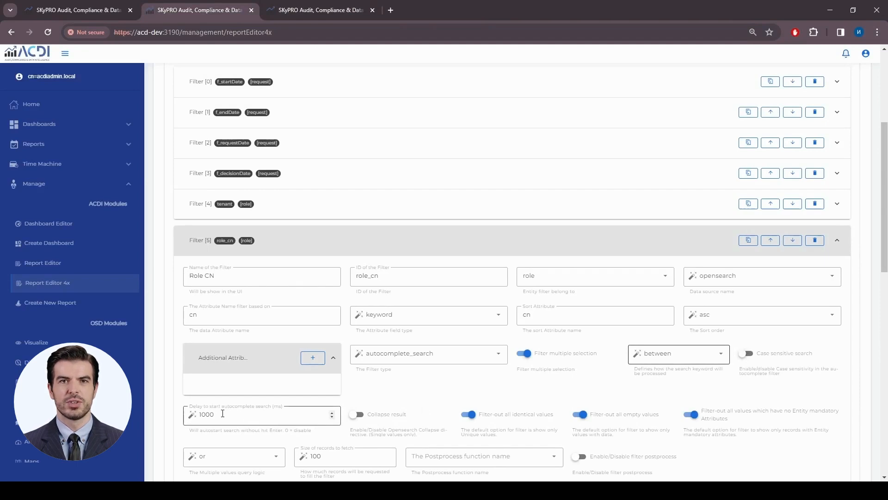
key(ctrl+Tab)
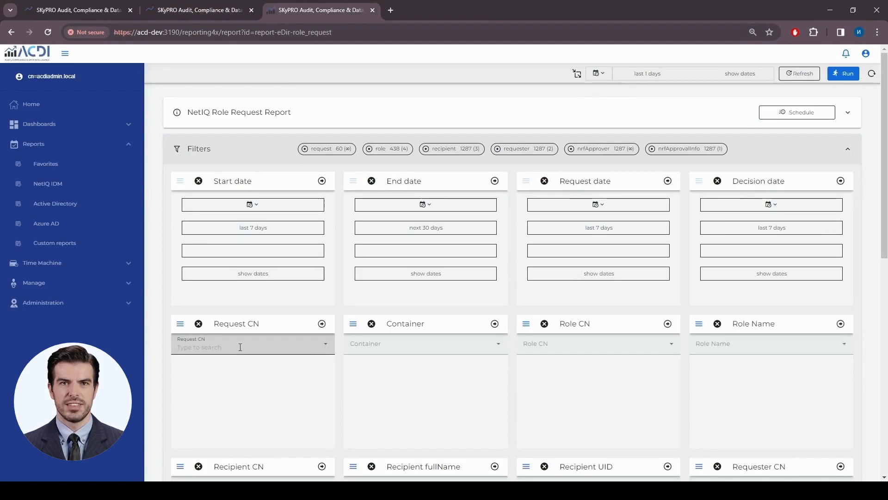
text(many-app)
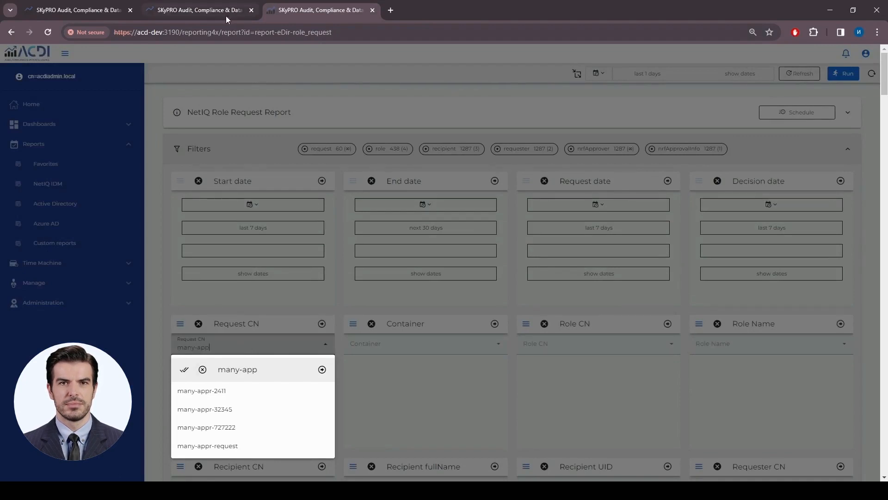
Examine the Role CN filter's collapse and filter-out settings in Report Editor 4x and the mandatory attributes of the request entity
click(199, 10)
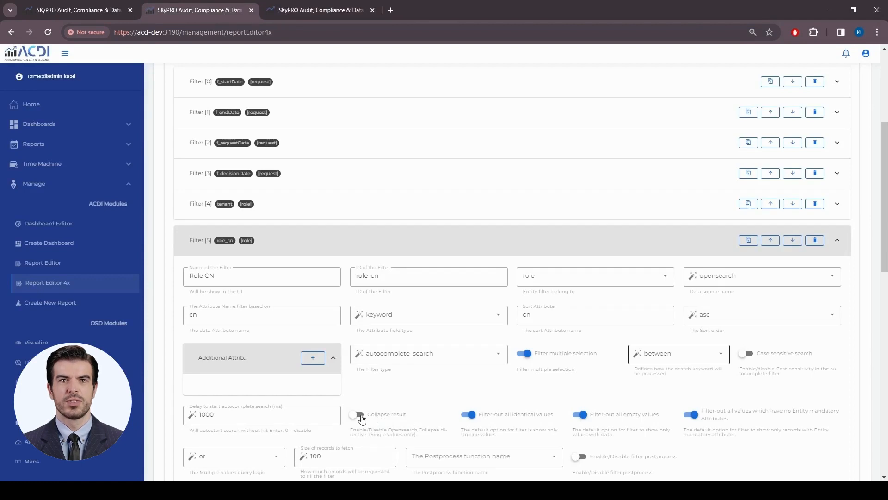
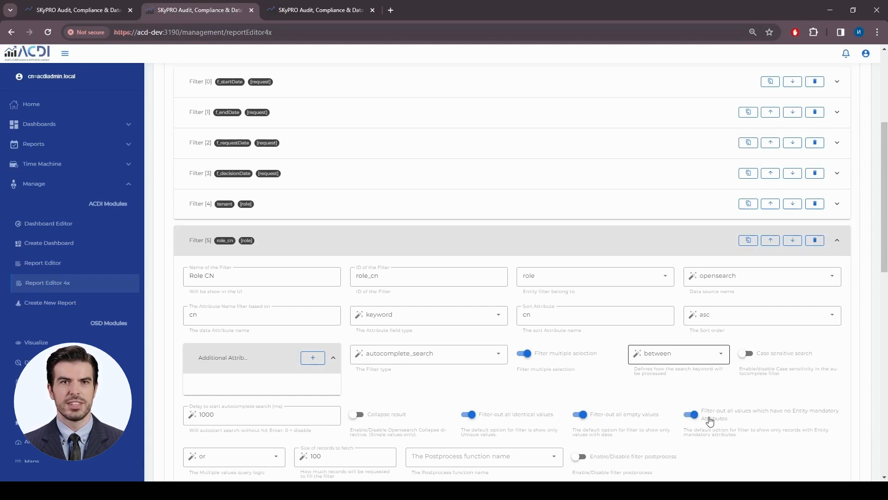
scroll(710, 419, up, 5)
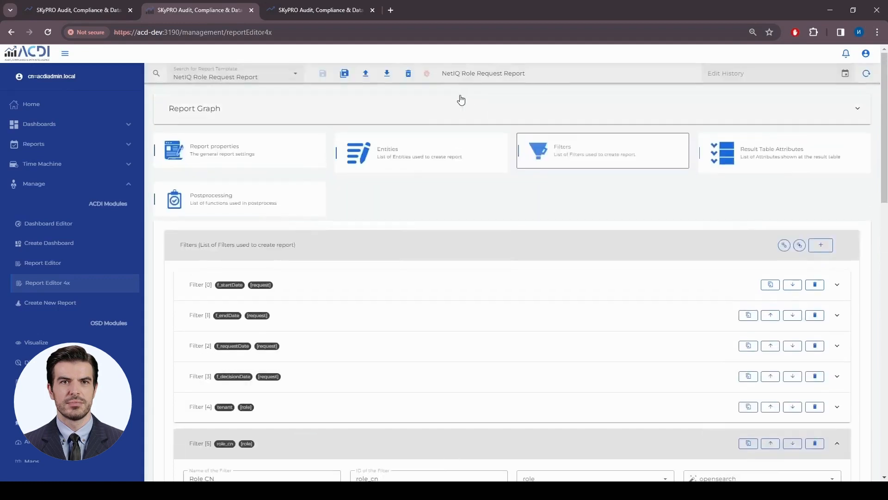
click(407, 150)
click(504, 292)
scroll(602, 370, down, 3)
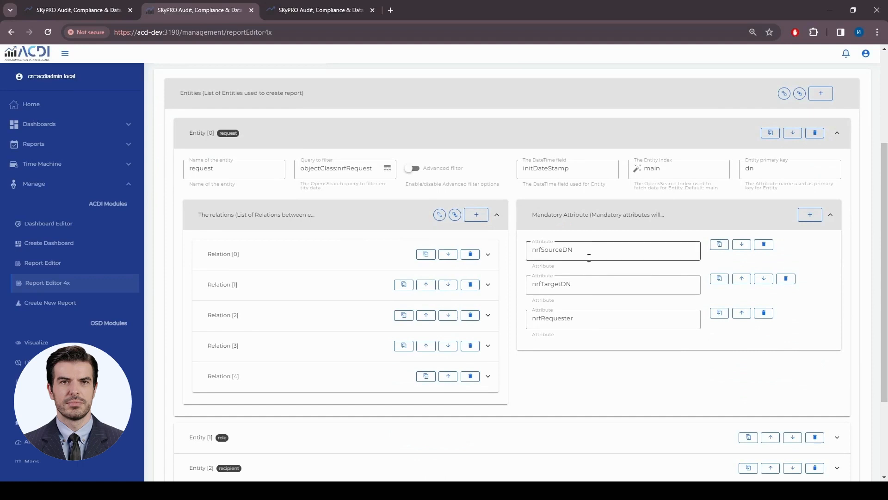
scroll(586, 317, up, 2)
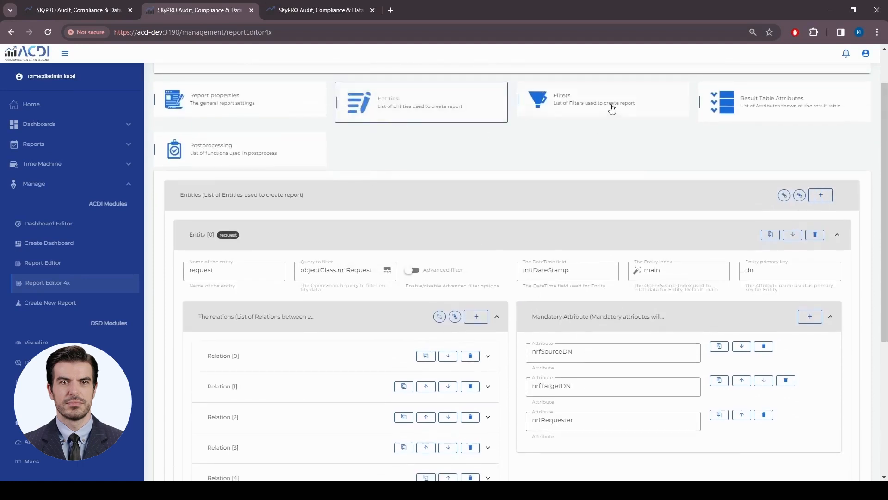
Return to the report's filter list and expand the role_cn filter to examine its filter-out and postprocess settings
click(610, 109)
click(542, 241)
scroll(431, 361, down, 1)
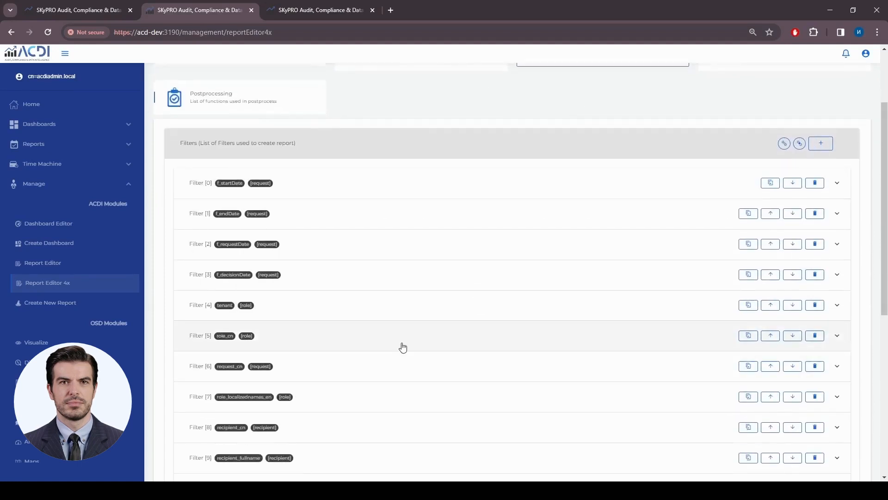
click(330, 344)
scroll(481, 260, down, 3)
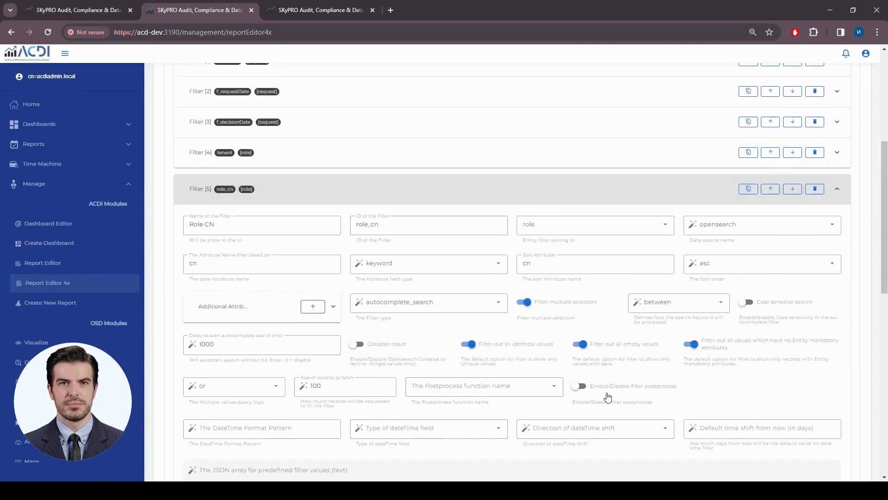
View the search options of the Request CN filter on the NetIQ Role Request Report page without changing any
click(324, 10)
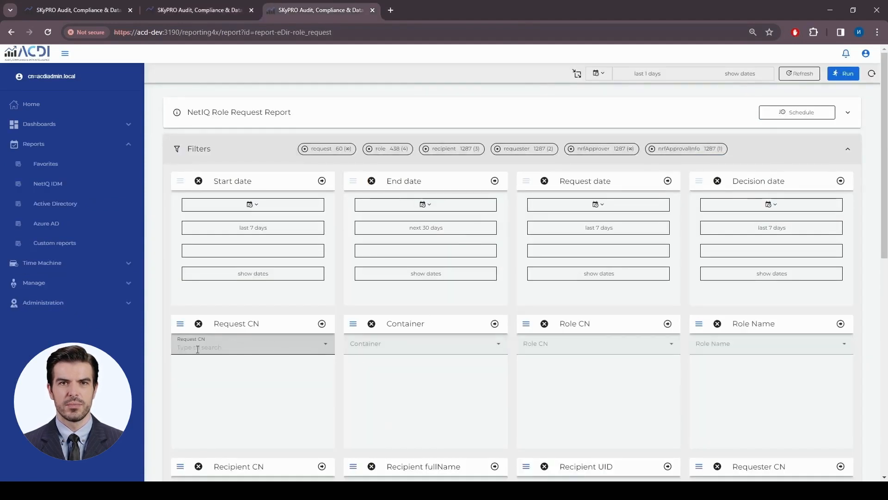
click(180, 324)
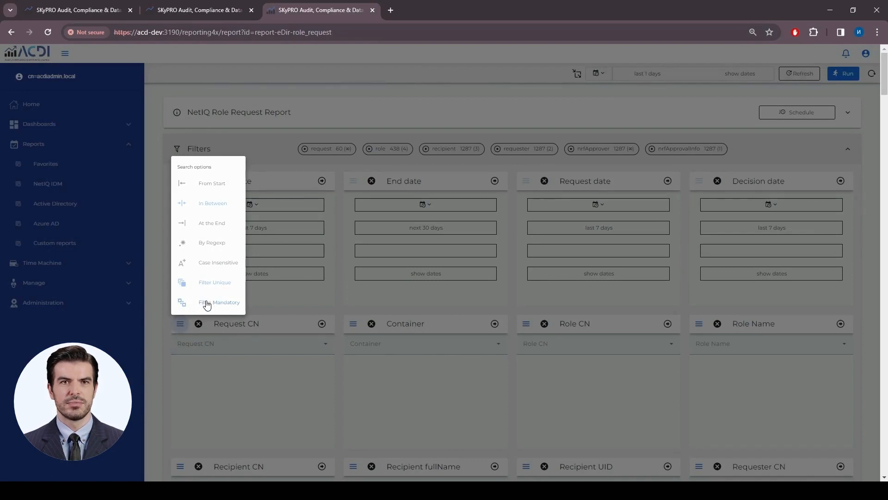
click(183, 330)
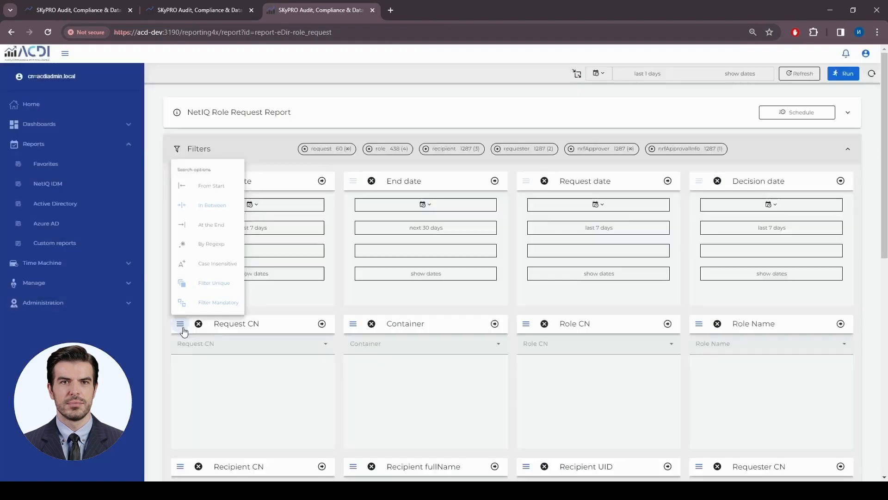
Return to Report Editor 4x and examine the Role CN filter's multiple values query logic setting
click(185, 13)
scroll(509, 278, down, 3)
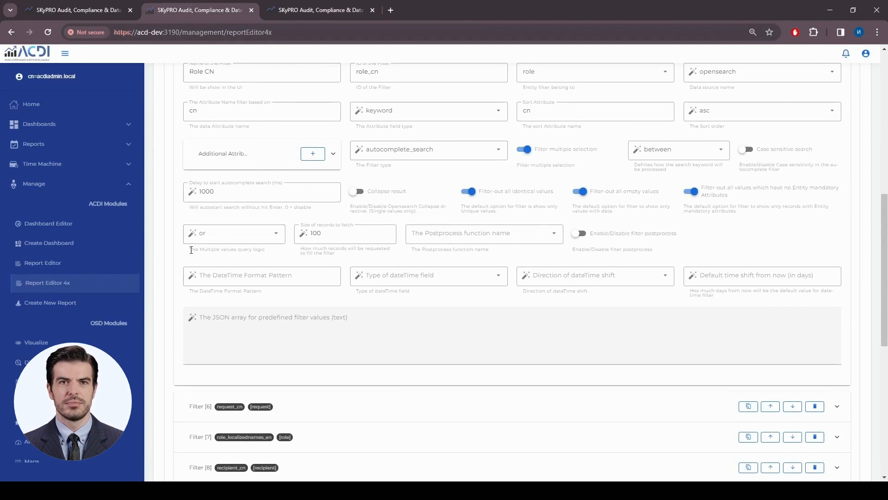
drag(191, 250, 263, 249)
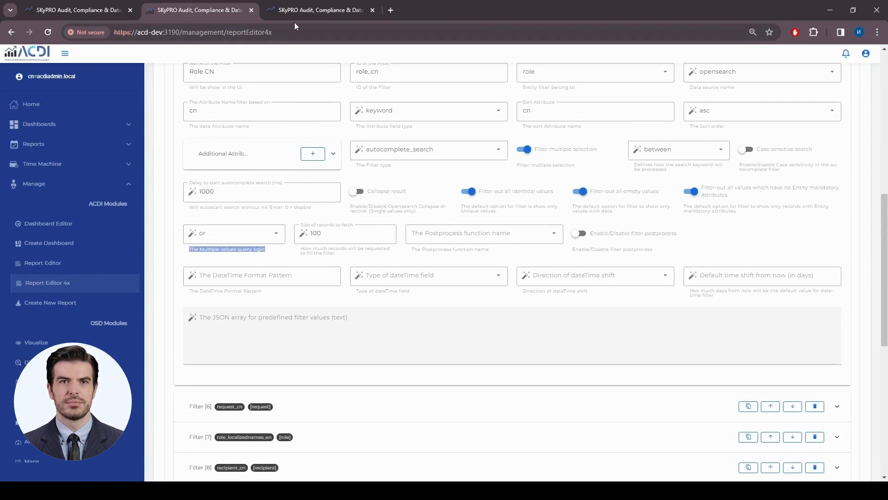
Select many-appr-32345 and many-appr-727222 in the Request CN filter of the NetIQ Role Request Report
click(306, 10)
click(249, 345)
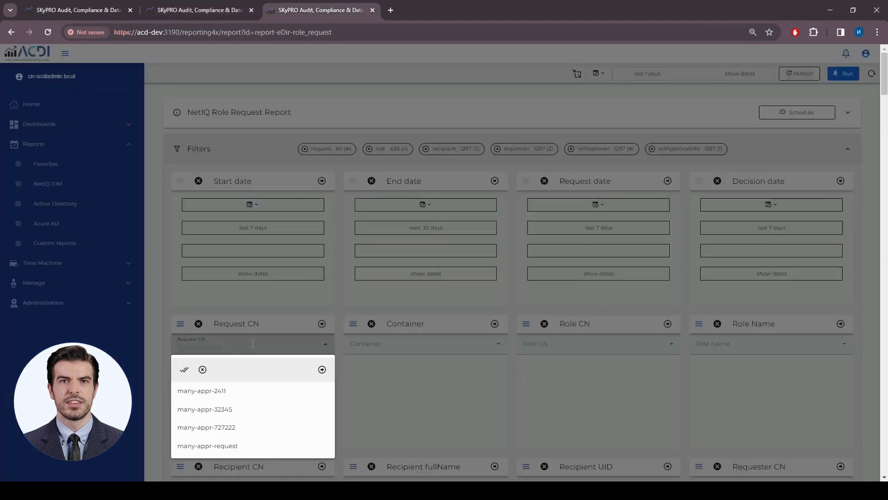
click(224, 409)
click(222, 429)
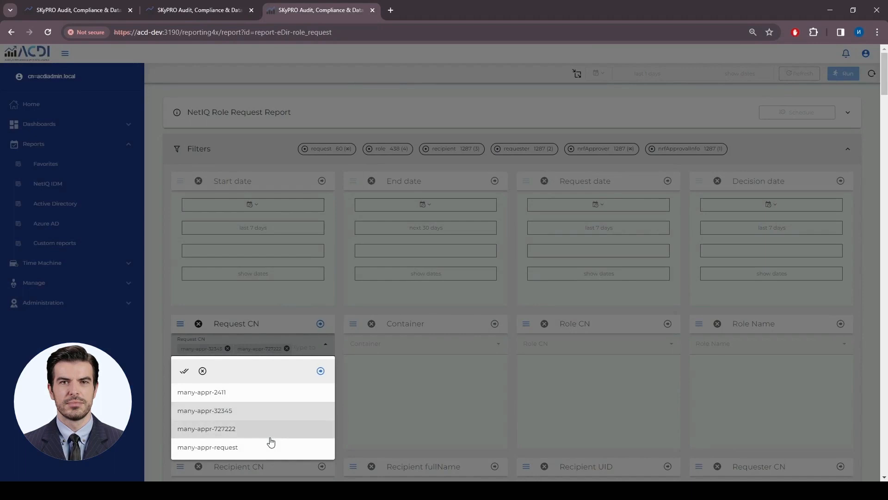
Compare the selected Request CN values with the multiple values query logic in Report Editor 4x and view its options, keeping or
click(178, 14)
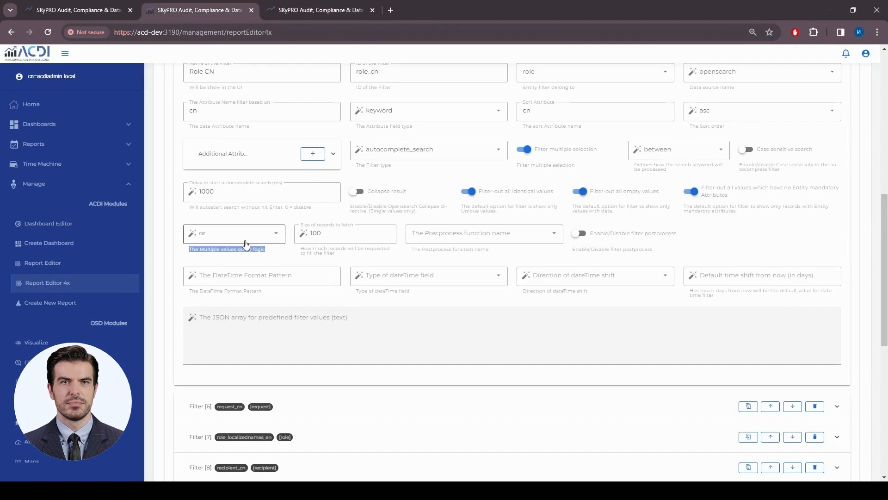
click(320, 10)
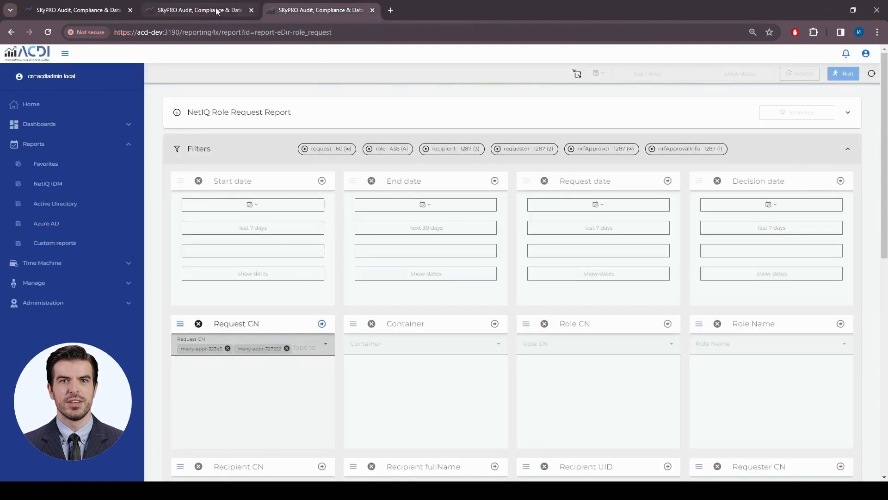
click(199, 10)
click(250, 237)
click(250, 237)
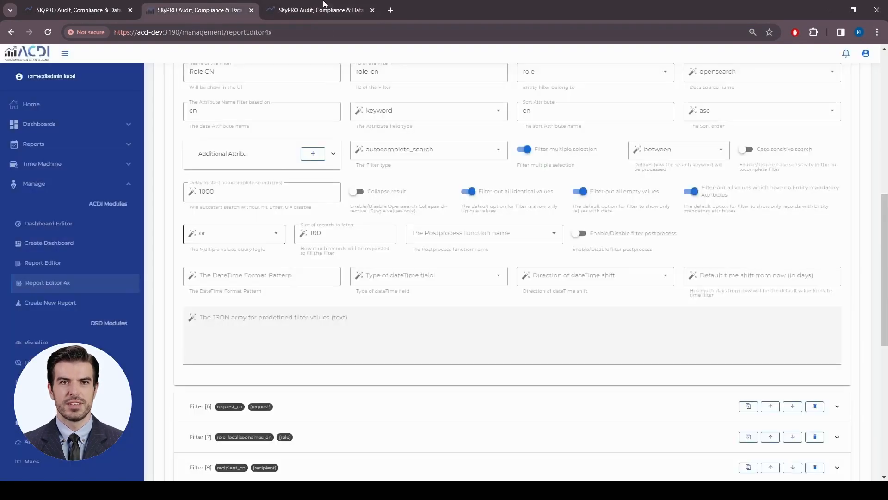
Apply the selected Request CN values to the NetIQ Role Request Report's filters
click(320, 10)
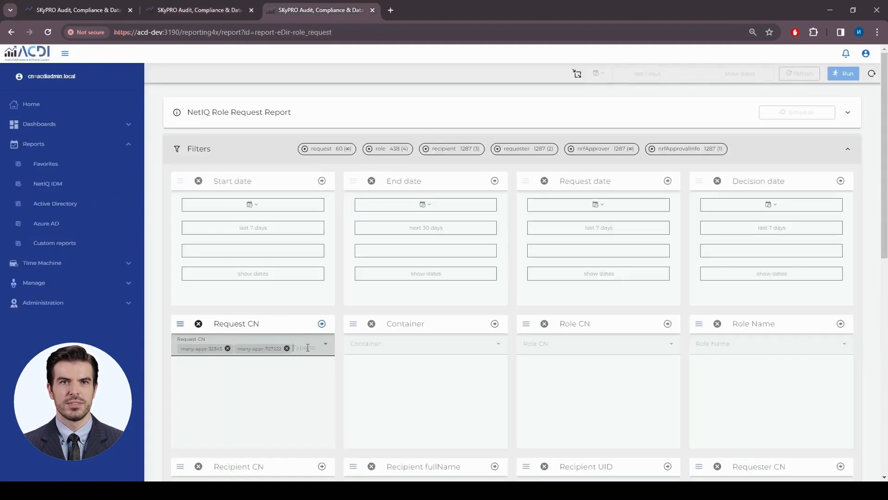
click(322, 323)
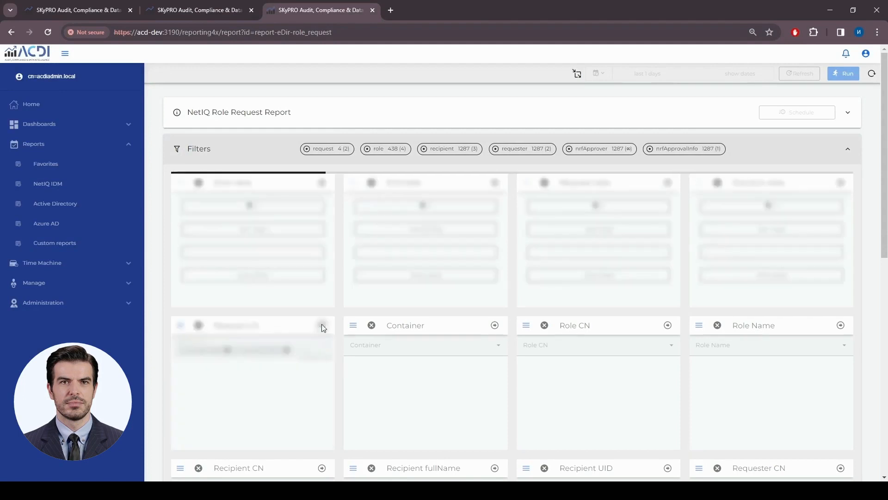
Examine the Role CN filter's size of records to fetch in Report Editor 4x and return to the NetIQ Role Request Report
click(207, 11)
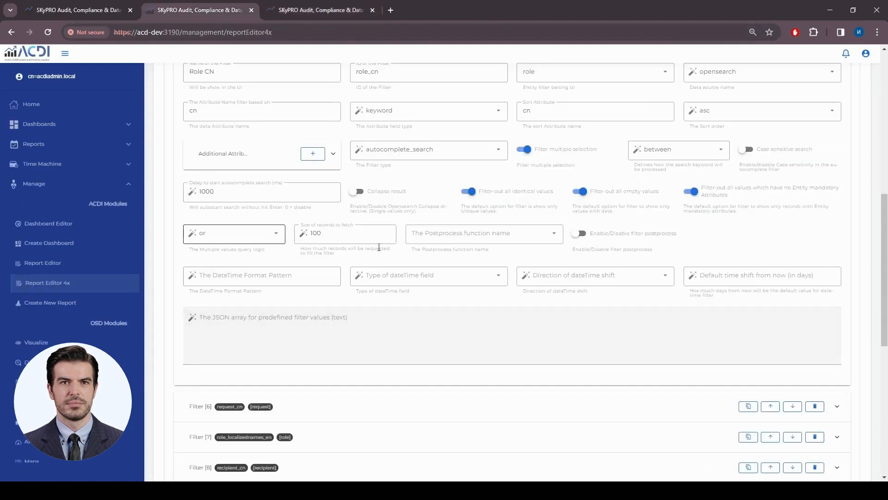
double_click(347, 237)
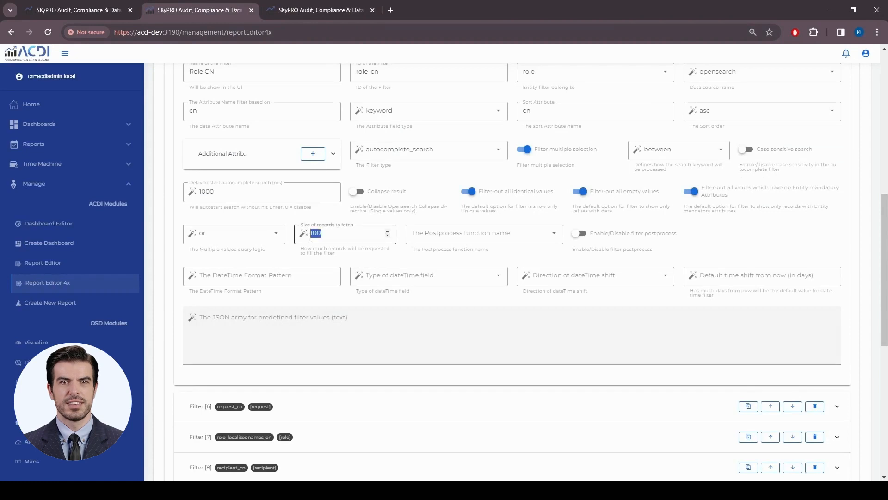
click(345, 12)
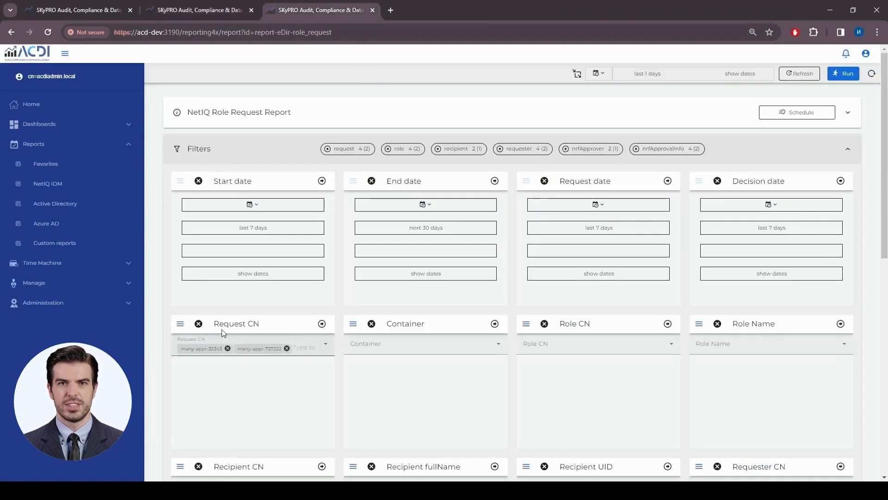
Clear the selected Request CN values in the NetIQ Role Request Report and browse the values available for that filter
click(198, 323)
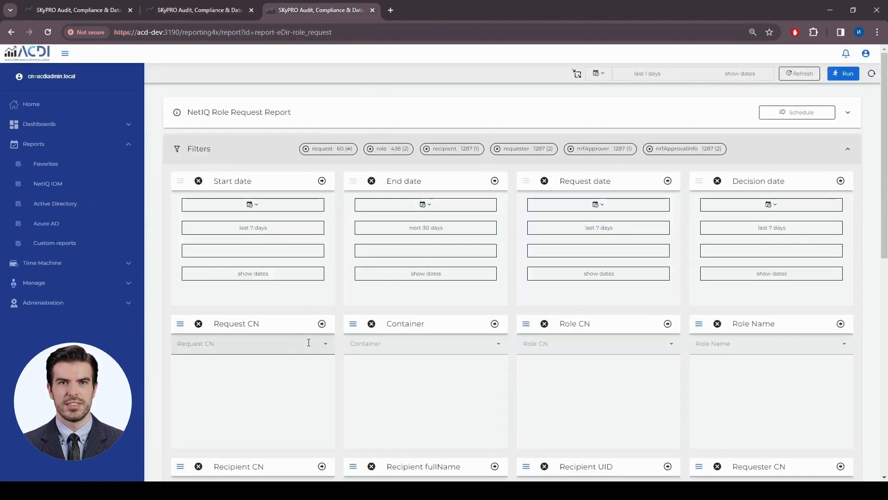
click(235, 345)
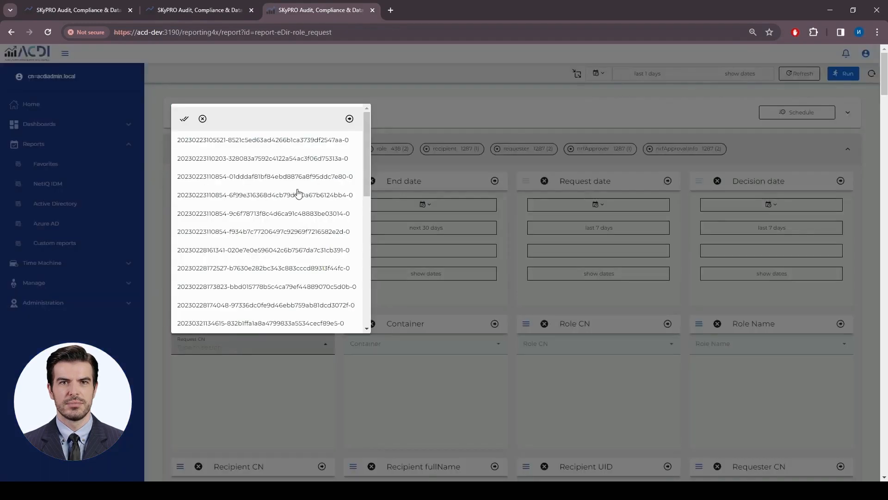
scroll(288, 181, down, 5)
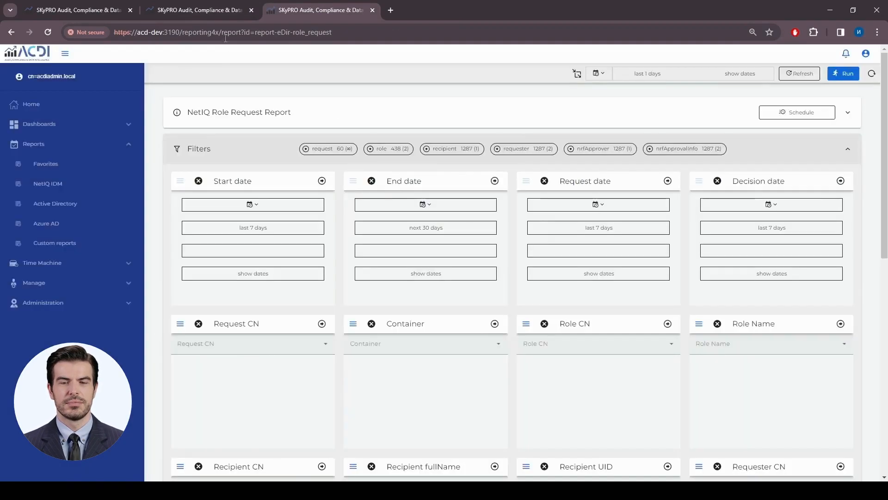
Review the postprocess functions available for the Role CN filter in Report Editor 4x without choosing one
click(199, 9)
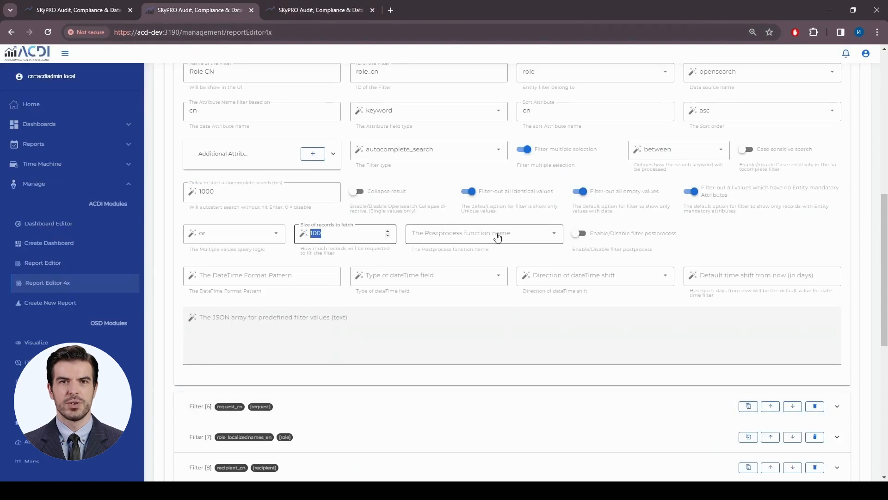
click(497, 236)
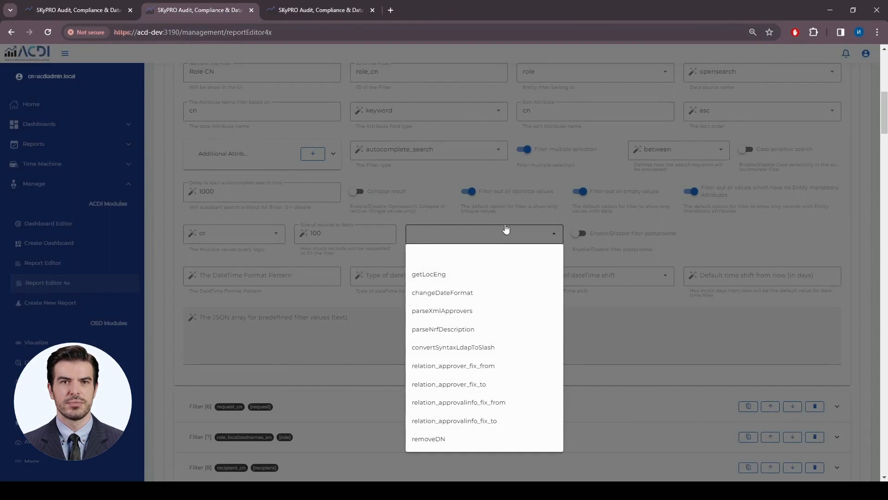
click(508, 237)
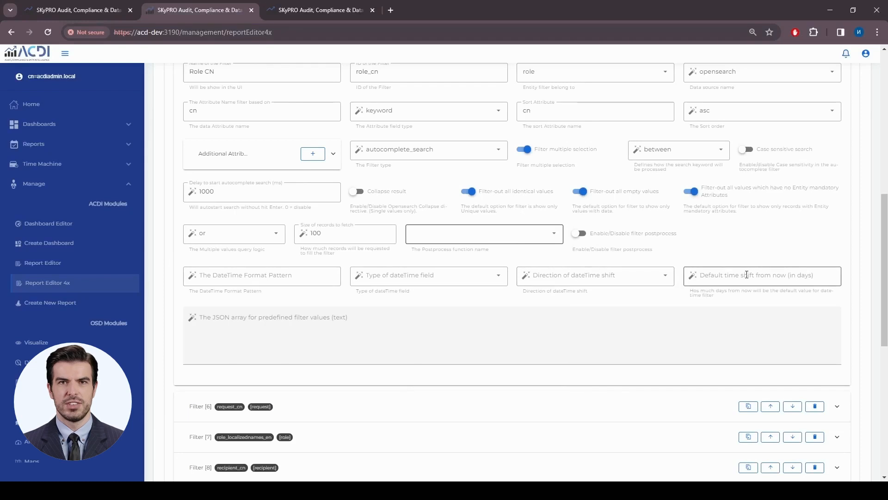
Review the Role CN filter's type options, predefined values JSON field and data source options, keeping autocomplete_search and opensearch
scroll(738, 326, up, 1)
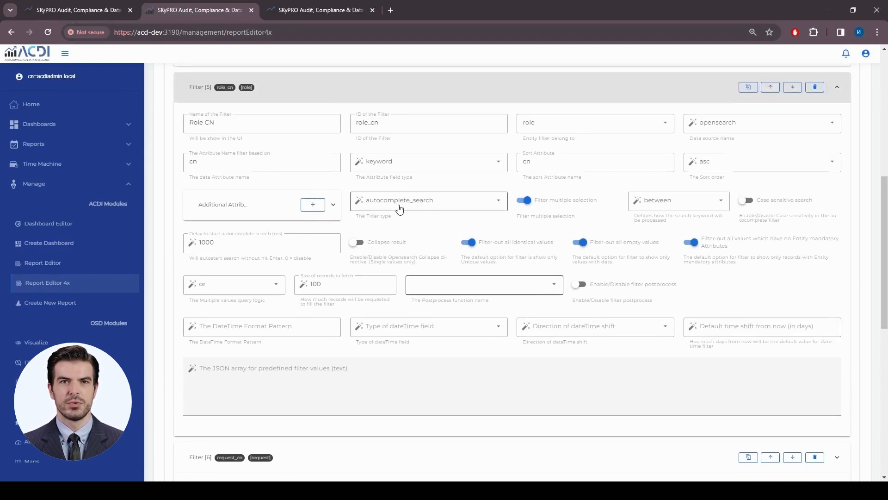
click(399, 209)
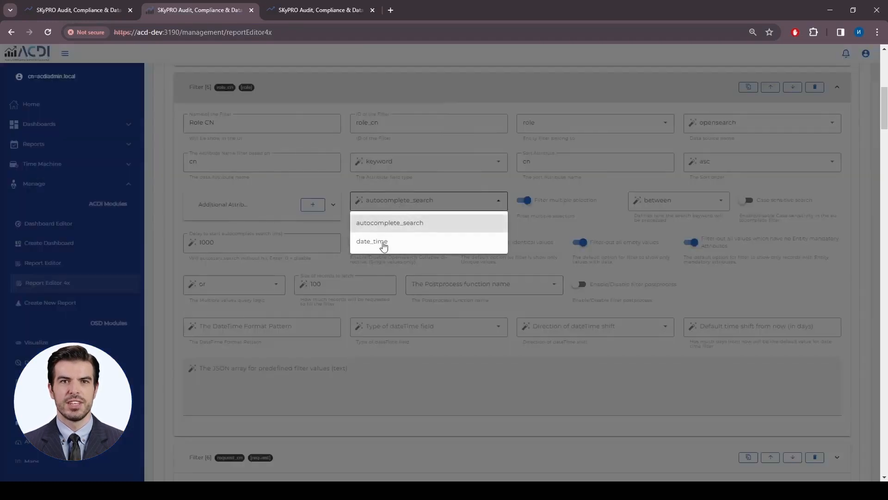
click(419, 214)
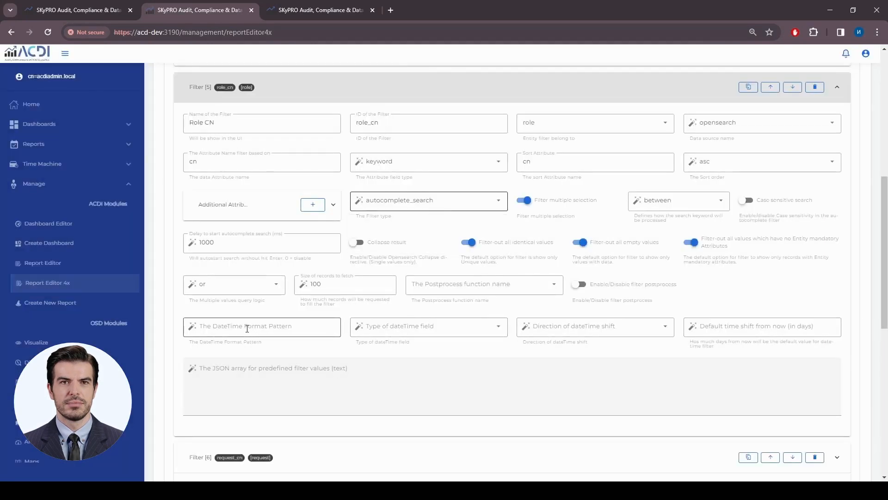
click(257, 376)
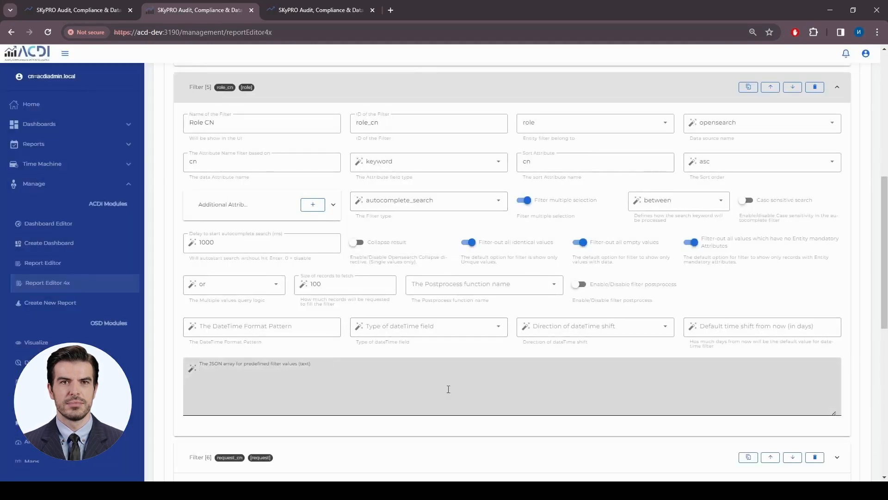
click(741, 123)
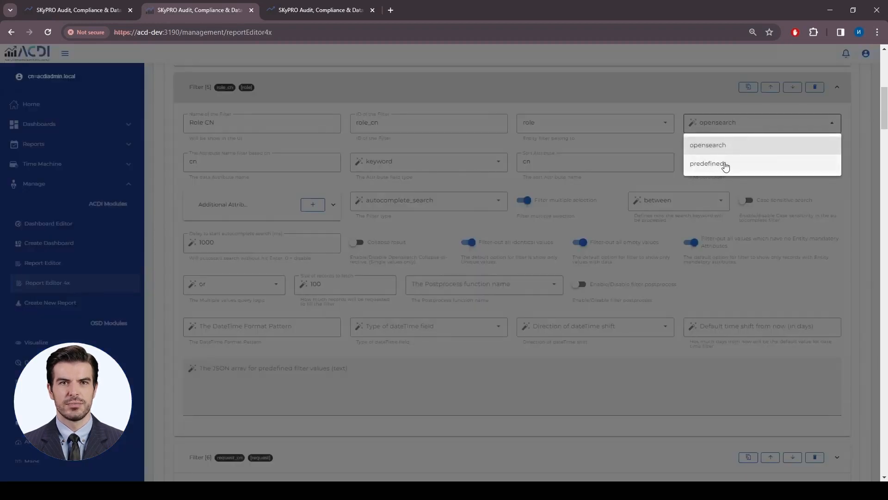
click(726, 127)
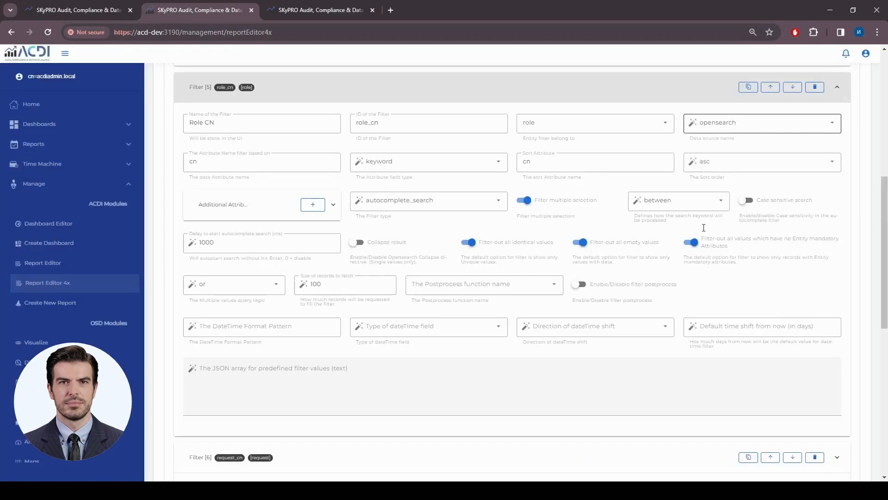
Collapse the Role CN filter and compare the editor's filter list with the filters on the NetIQ Role Request Report page
click(553, 88)
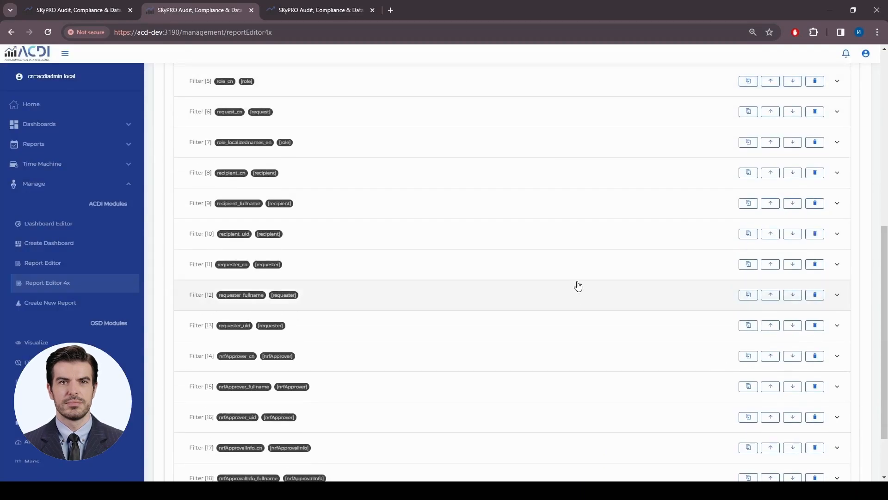
scroll(580, 289, up, 5)
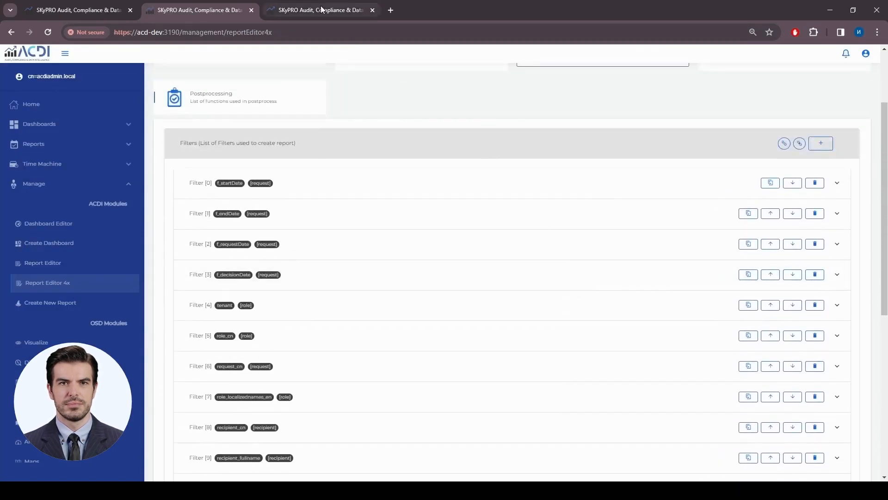
scroll(478, 141, up, 3)
click(357, 17)
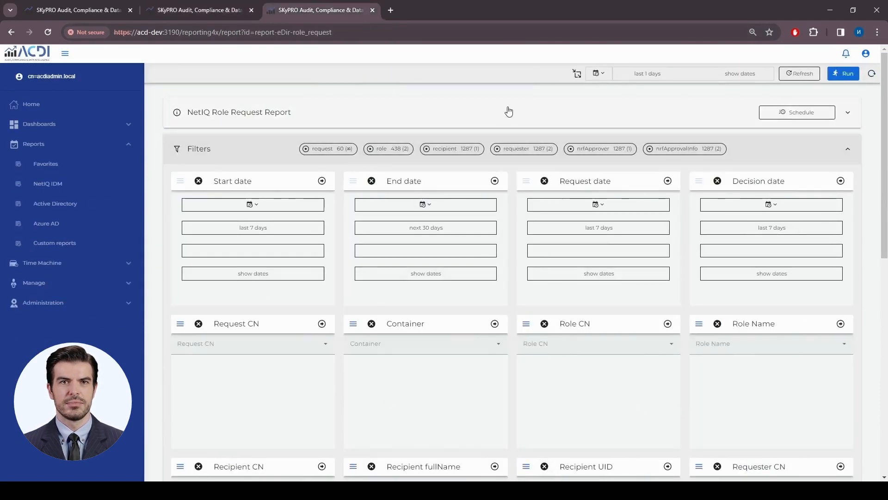
scroll(667, 242, down, 8)
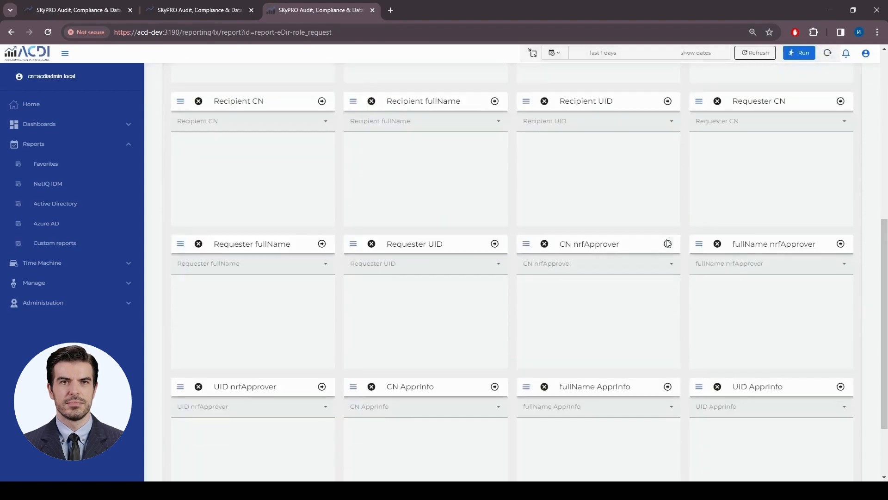
Return to Report Editor 4x and show the list of Result Table Attributes for the NetIQ Role Request Report
click(200, 11)
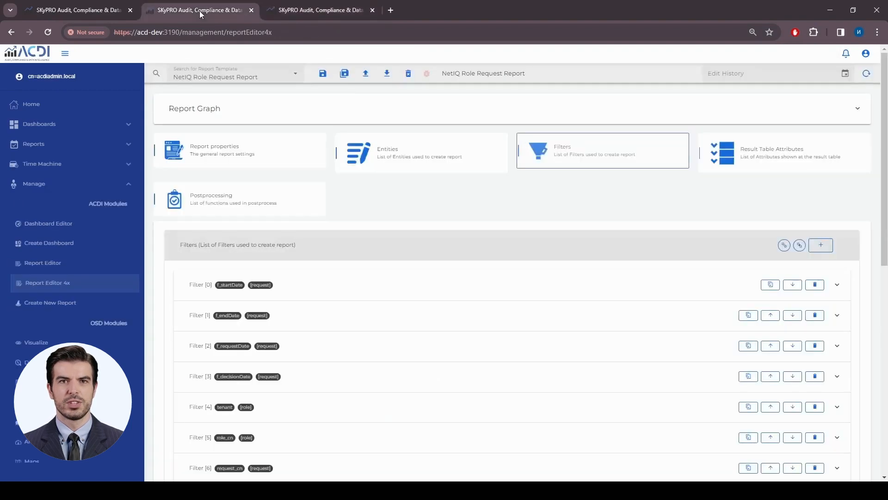
click(761, 154)
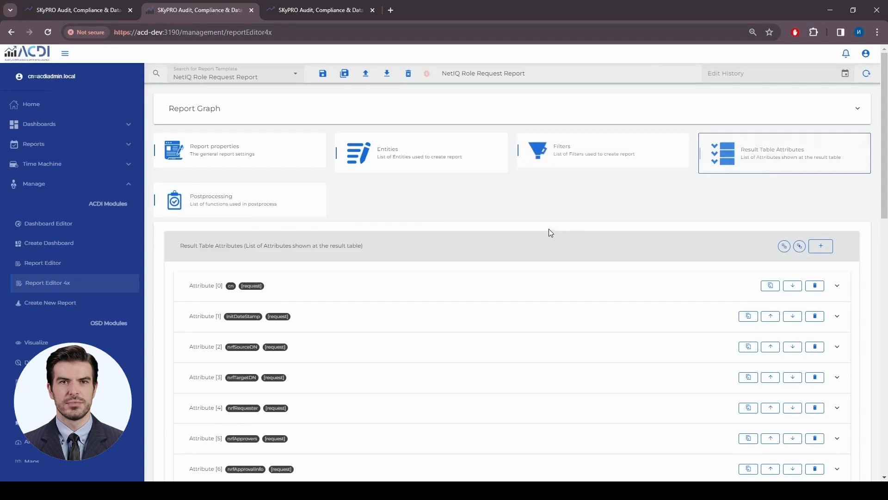
scroll(536, 226, down, 2)
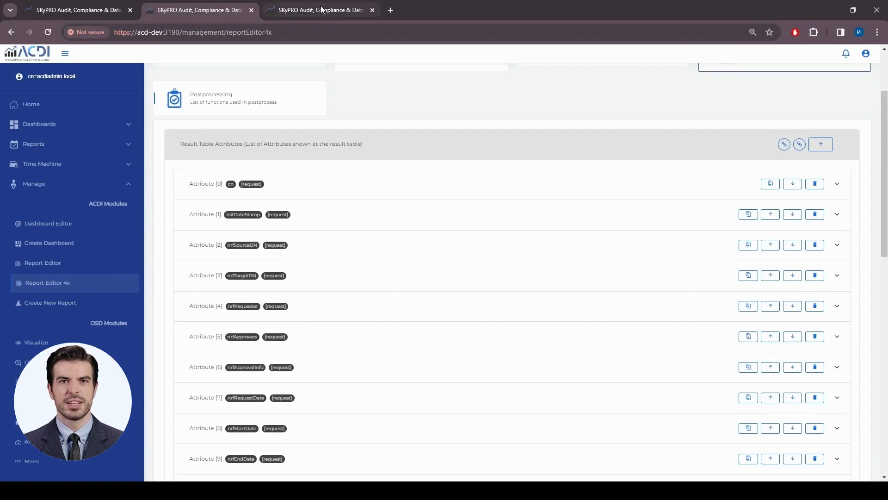
Switch to the NetIQ Role Request Report page and run the report
click(318, 11)
scroll(791, 130, up, 8)
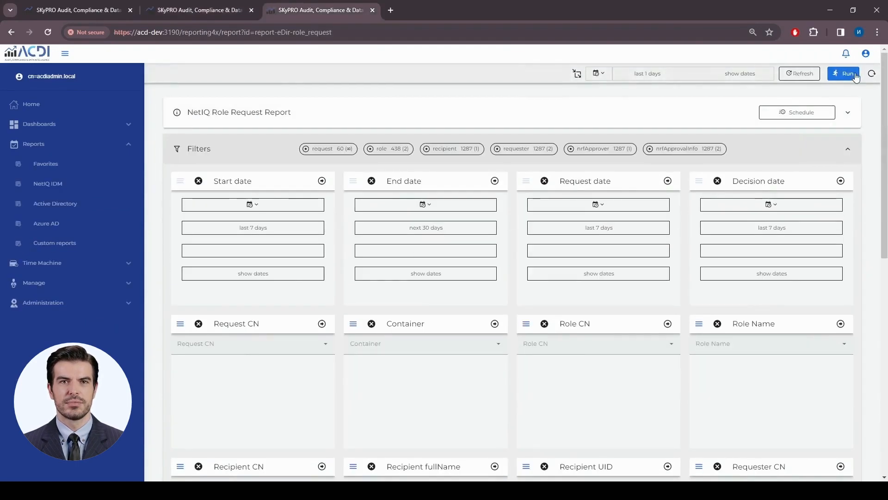
click(854, 75)
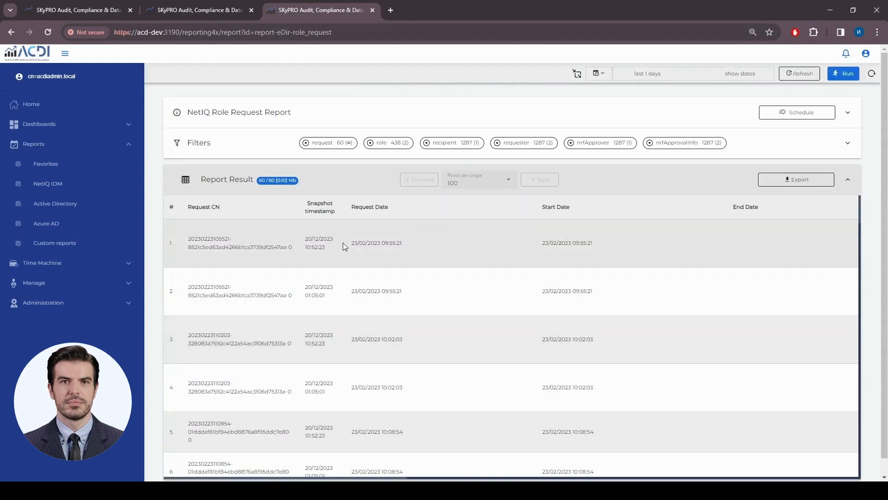
Examine the report result's rows and columns, from Request CN and the dates to role, approvers, requester and recipient
drag(189, 243, 396, 257)
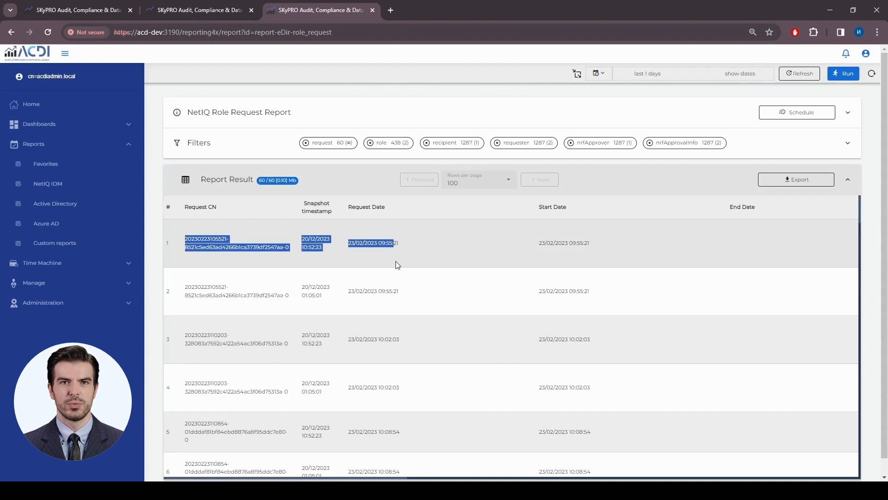
scroll(397, 263, right, 15)
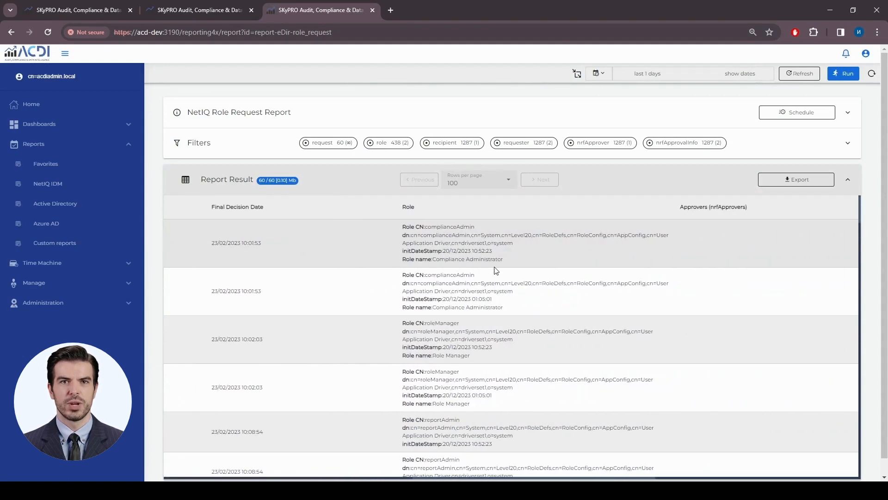
scroll(496, 270, right, 10)
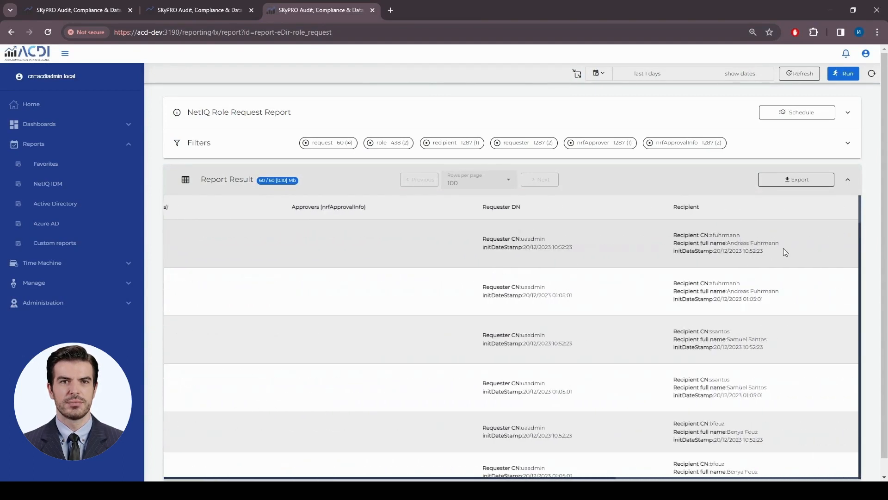
drag(785, 252, 470, 240)
scroll(505, 273, left, 5)
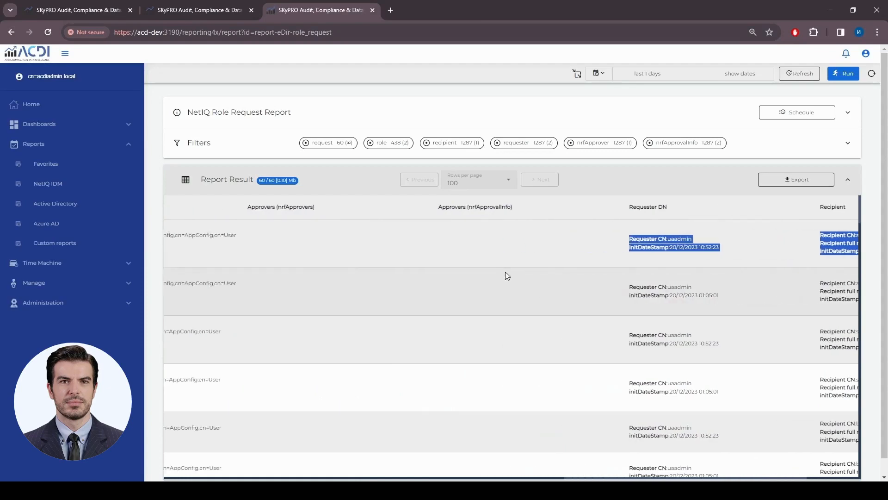
scroll(505, 271, left, 20)
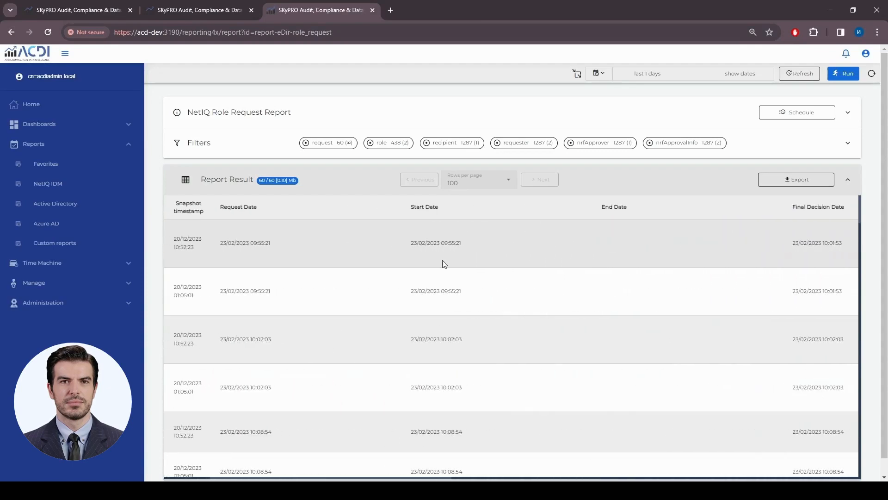
scroll(648, 271, right, 15)
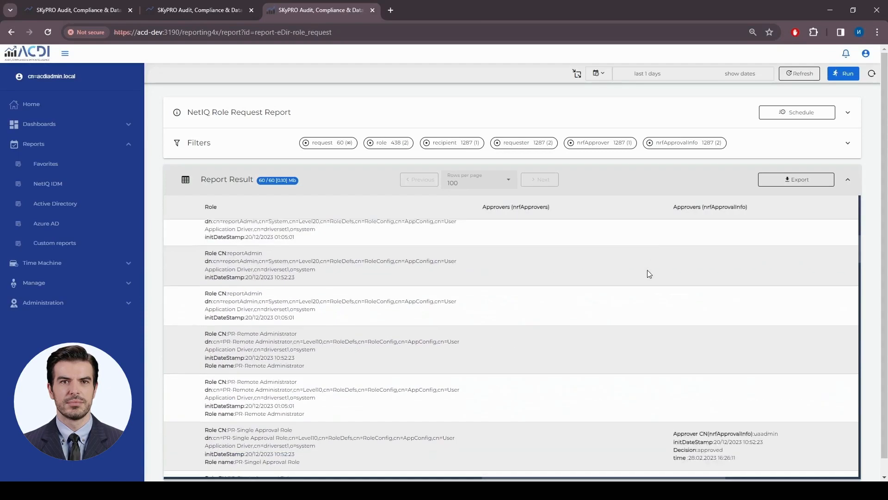
scroll(647, 271, down, 4)
scroll(664, 316, left, 4)
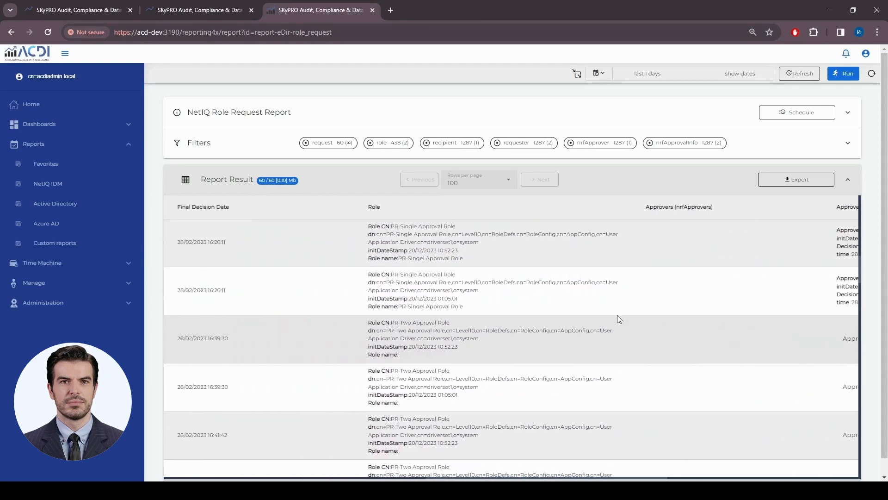
scroll(617, 315, left, 15)
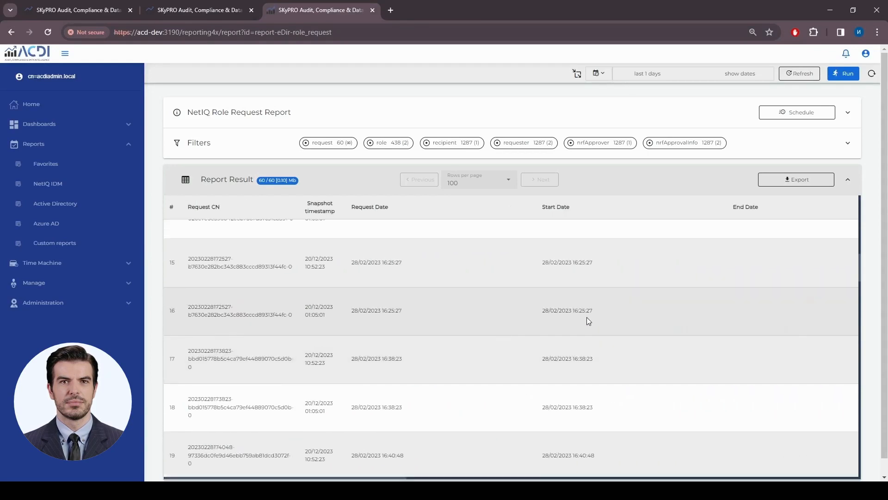
scroll(586, 318, up, 13)
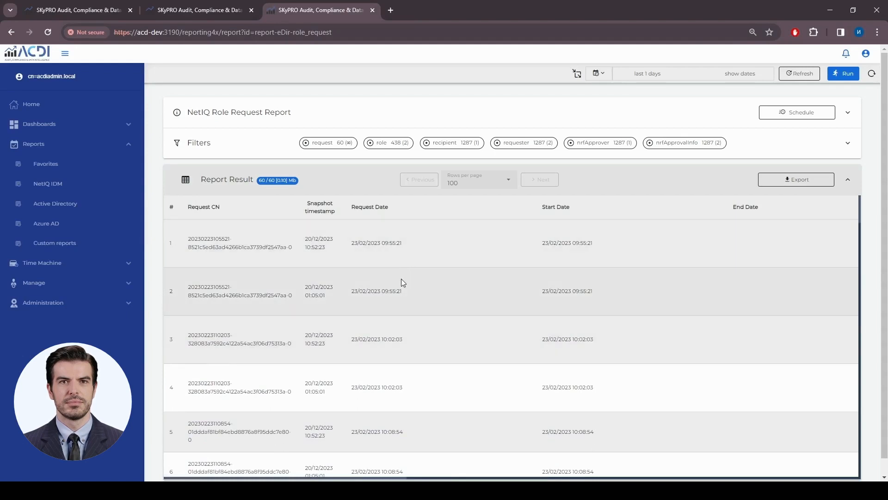
Compare the Result Table Attributes in Report Editor 4x with the report result, inspecting the Role column's details in the first row
key(ctrl+Page_Up)
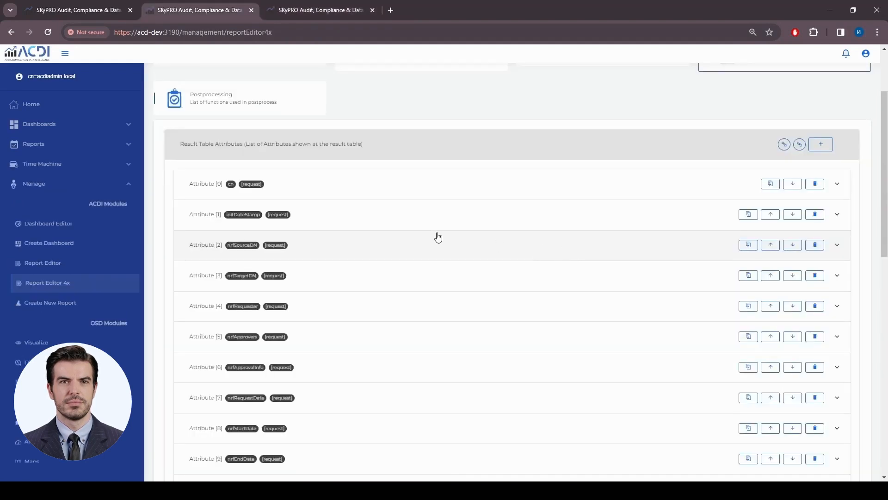
click(350, 10)
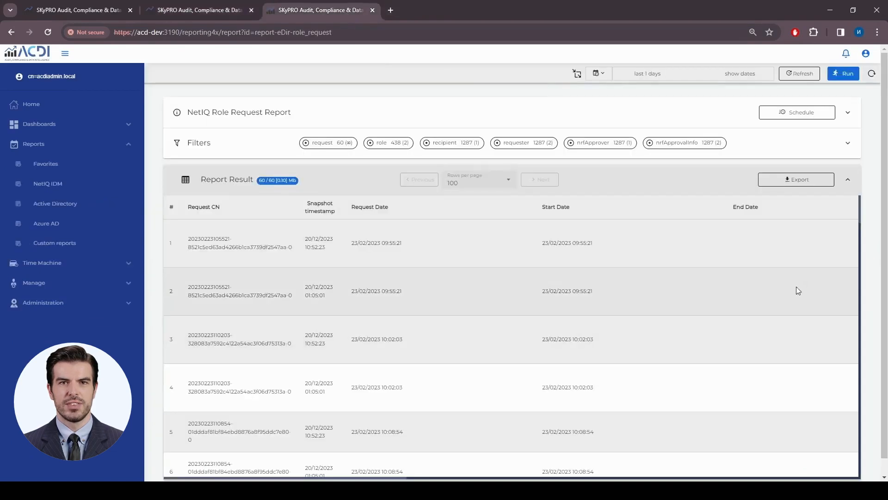
scroll(789, 288, right, 1)
scroll(789, 287, right, 10)
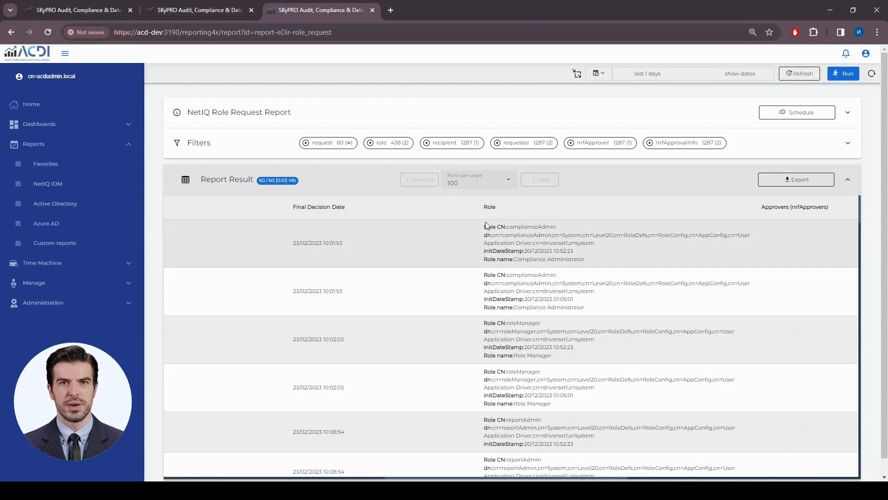
drag(482, 228, 585, 263)
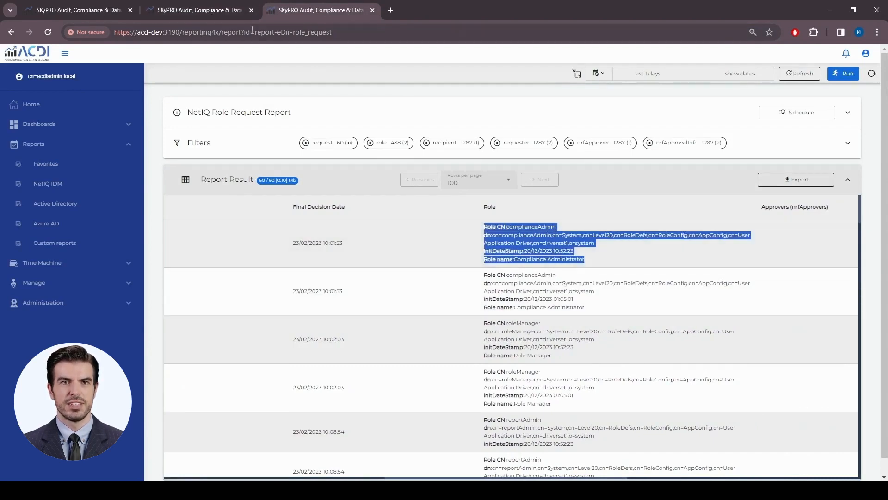
click(222, 13)
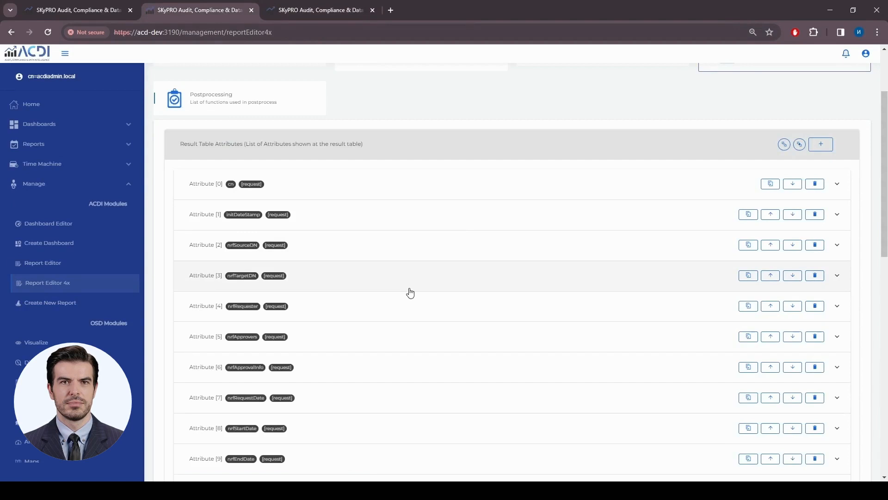
Expand the nrfSourceDN_entity attribute of the role entity and inspect its attribute name and alias name
scroll(410, 293, down, 8)
click(337, 181)
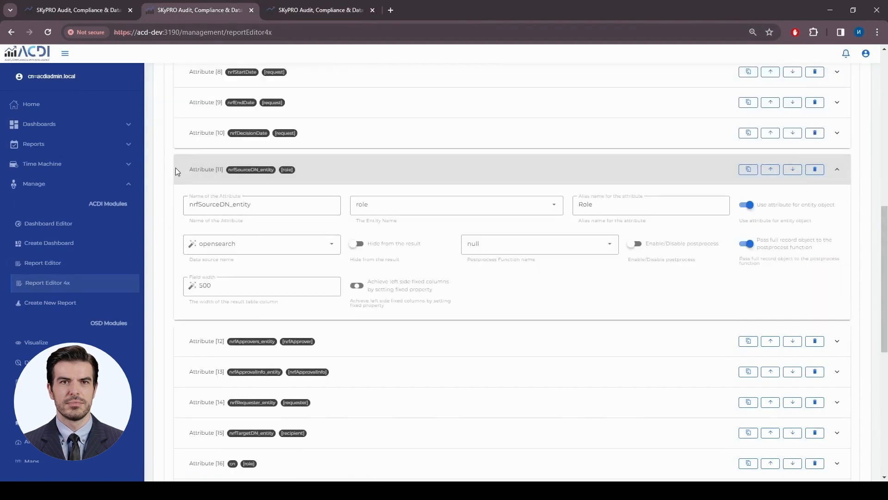
drag(254, 206, 179, 208)
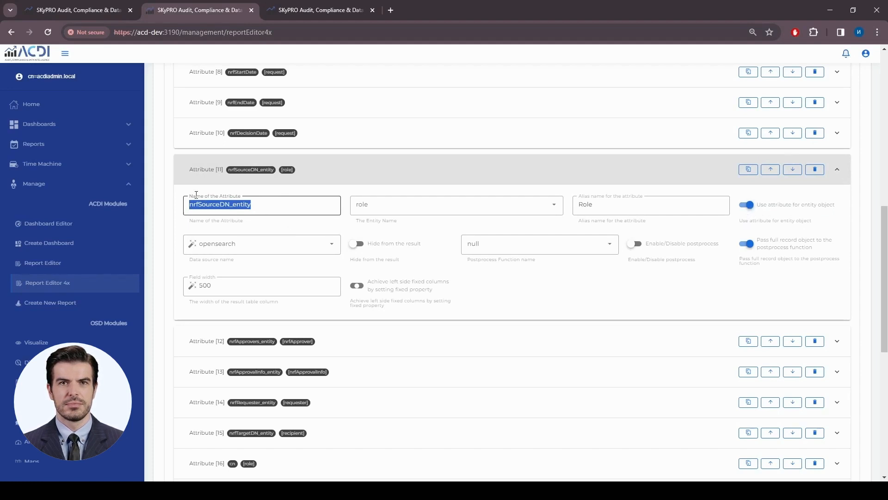
click(256, 206)
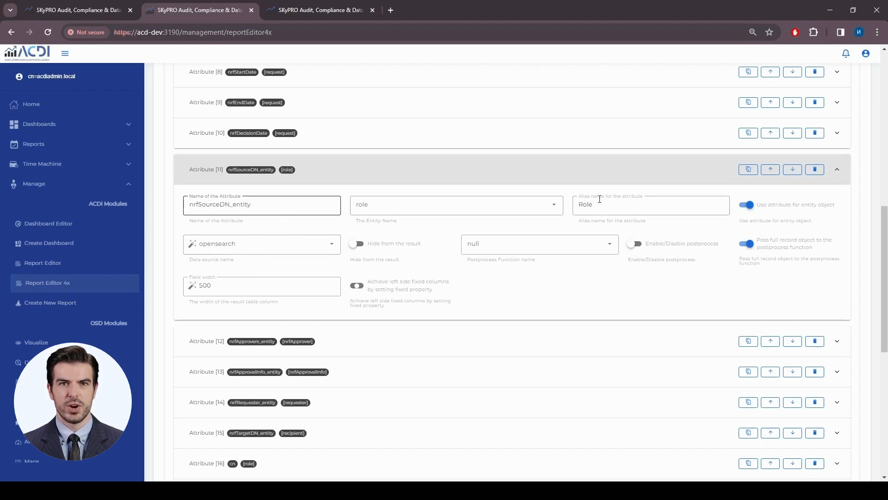
mouse_move(599, 199)
mouse_down()
mouse_move(607, 204)
mouse_move(583, 207)
mouse_up()
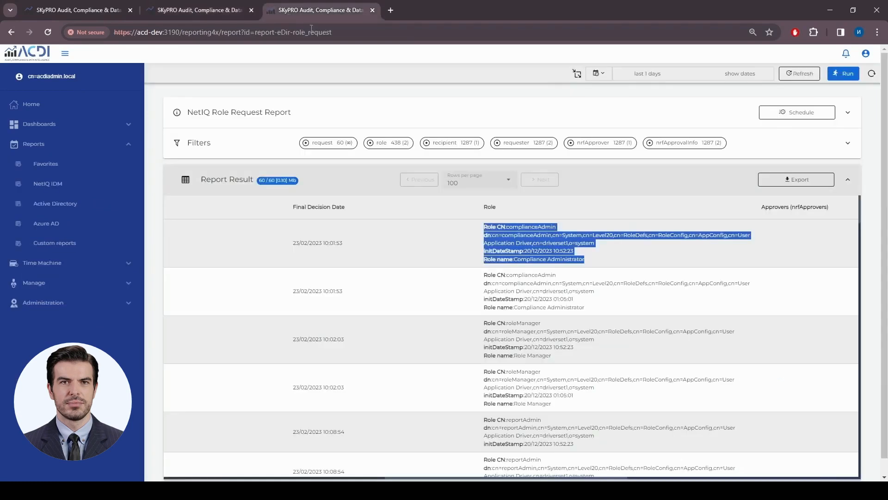
On the NetIQ Role Request Report page, inspect the first row's Role details and the result table's Flat option
click(288, 11)
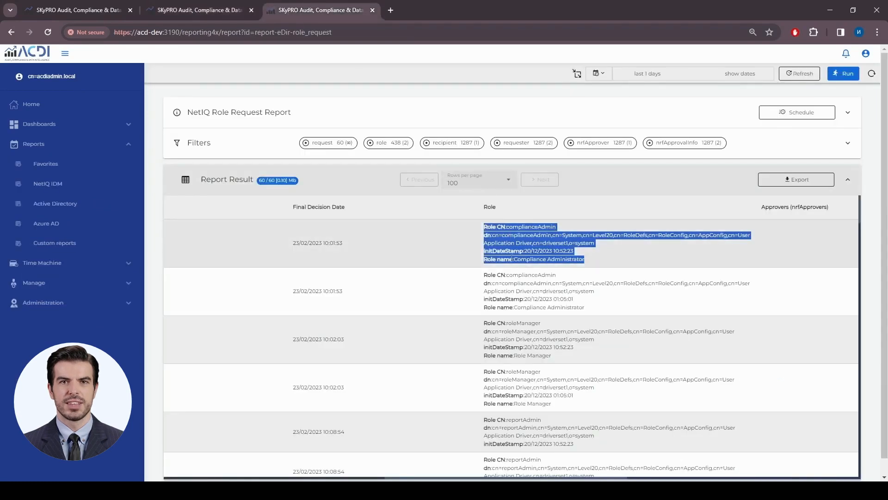
click(551, 253)
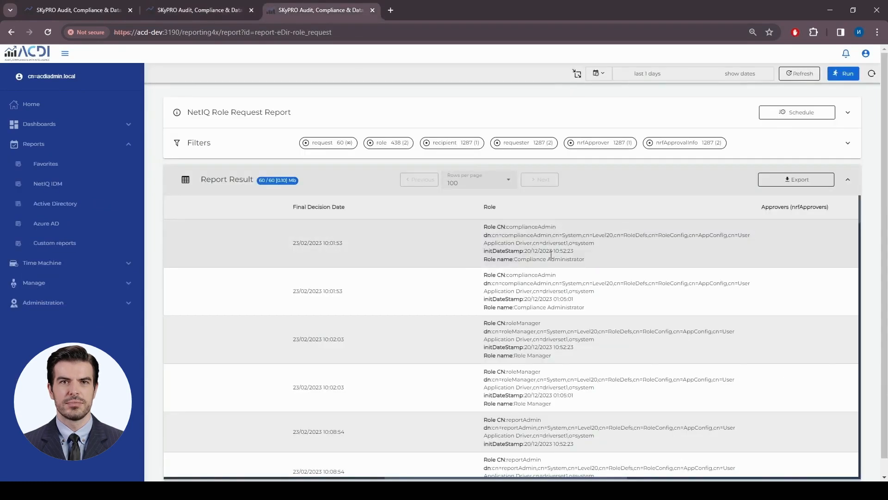
drag(592, 260, 491, 227)
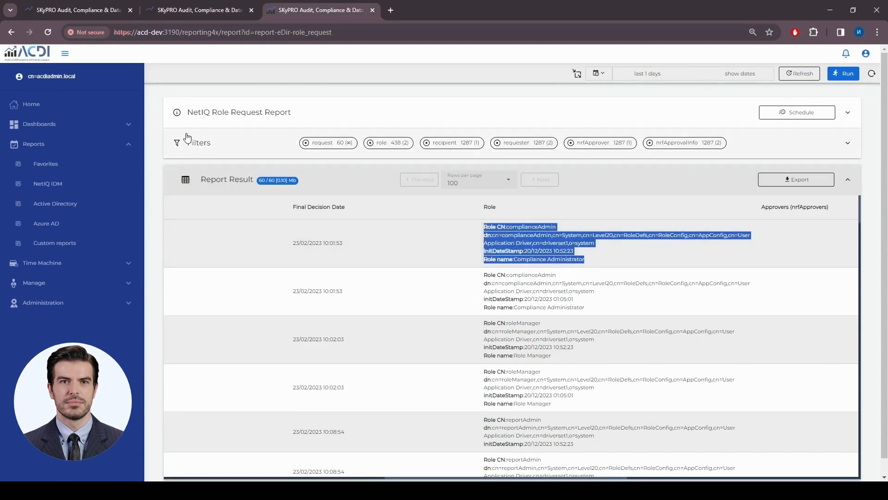
click(185, 180)
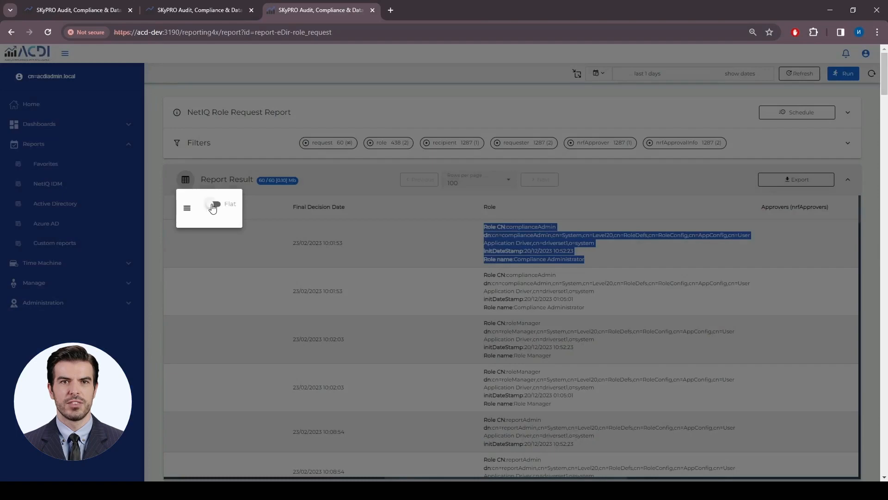
click(185, 180)
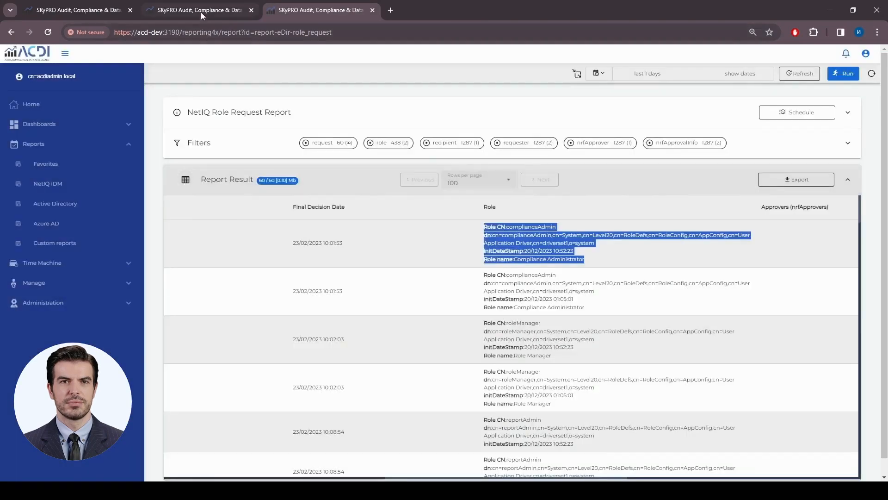
Back in Report Editor 4x, collapse nrfSourceDN_entity, expand the nrfTargetDN attribute and inspect its name and the available entity names
click(201, 12)
scroll(523, 365, up, 1)
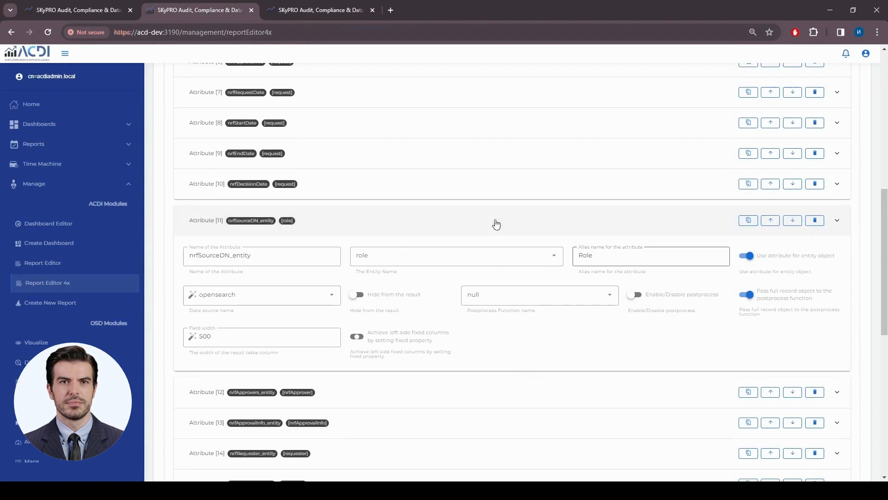
click(496, 221)
scroll(503, 272, up, 5)
click(388, 226)
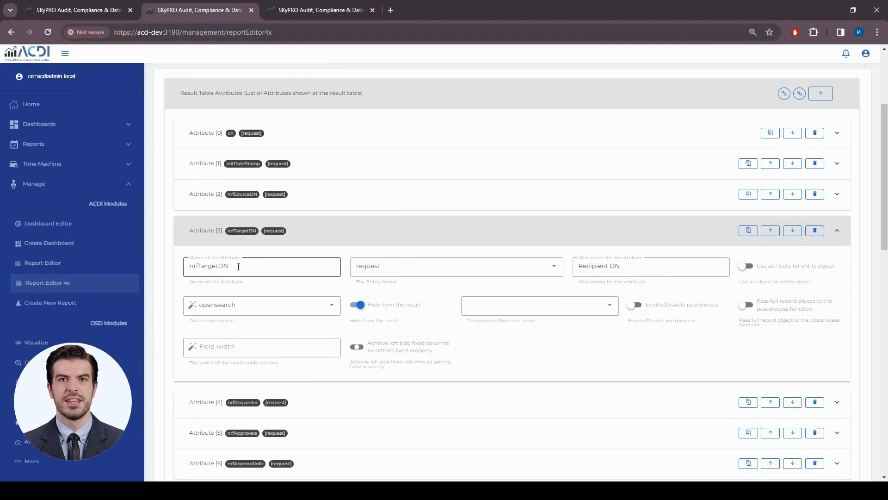
drag(238, 267, 189, 271)
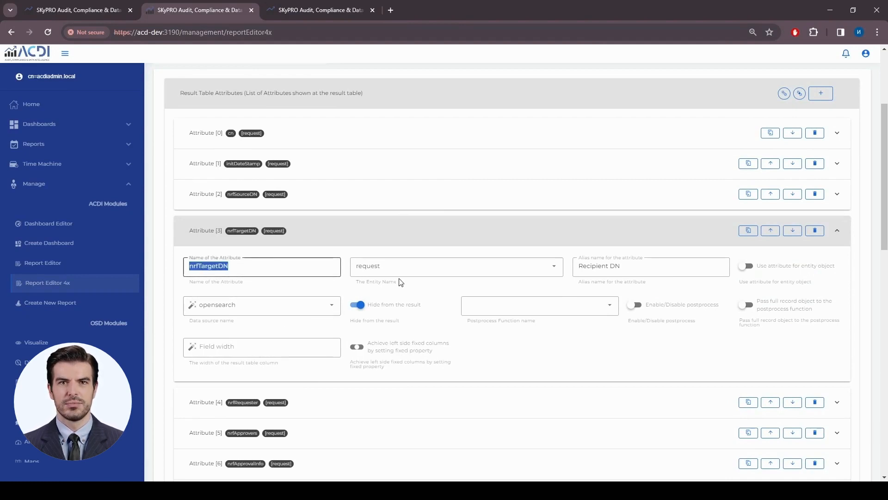
click(445, 274)
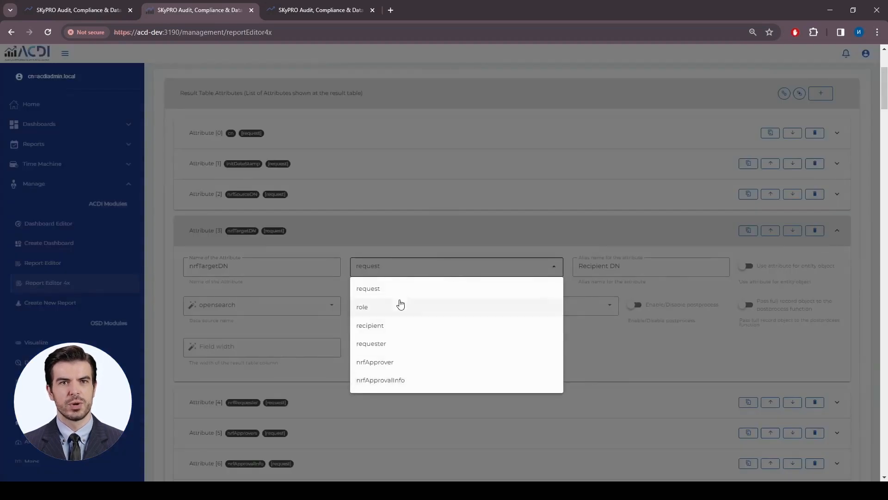
click(415, 269)
key(Tab)
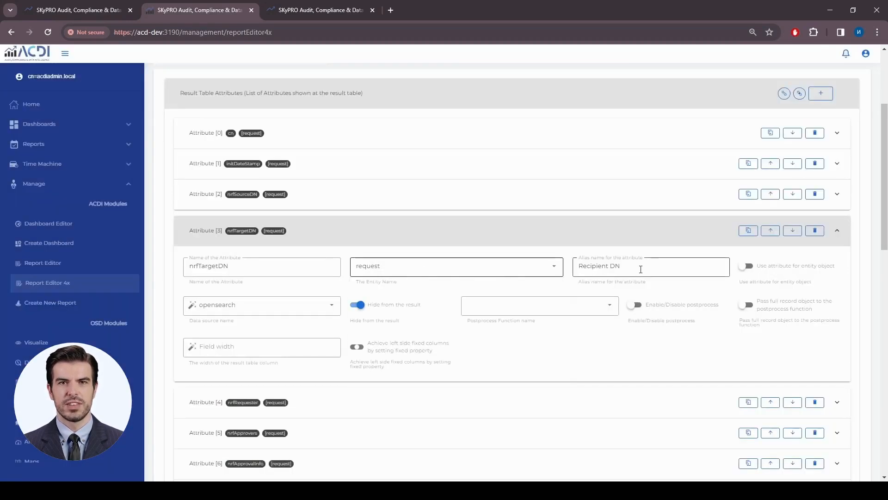
Compare the alias name setting with the report's Role column header, and inspect the nrfTargetDN attribute's data source in Report Editor 4x
click(343, 12)
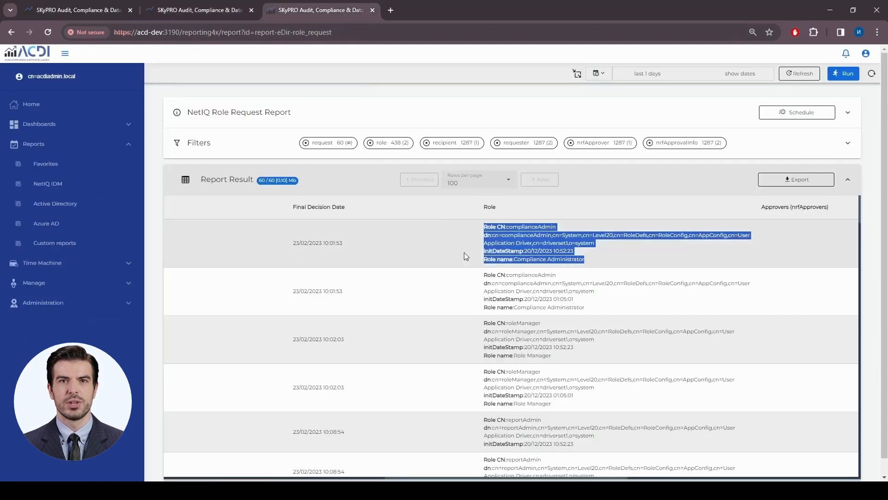
drag(500, 206, 485, 209)
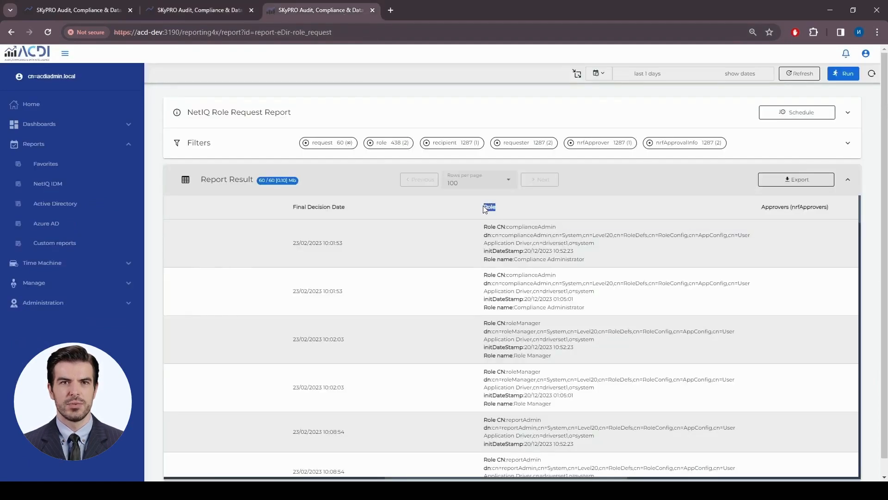
click(187, 12)
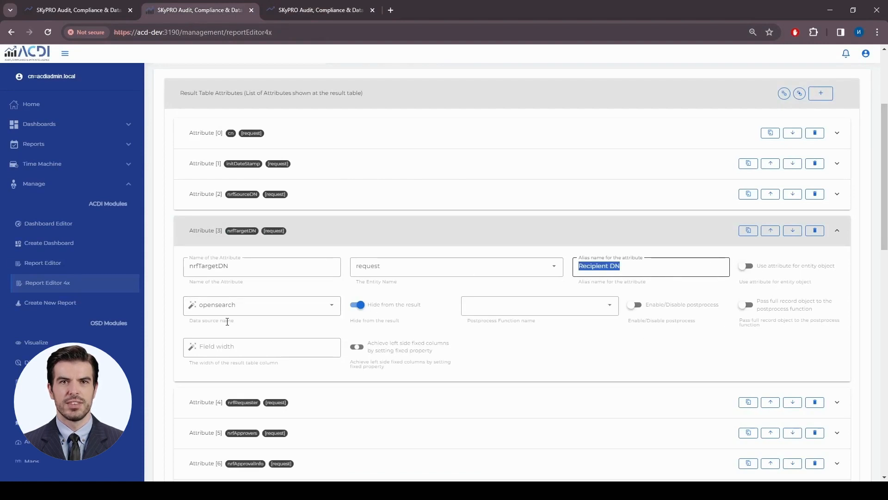
click(330, 303)
click(277, 313)
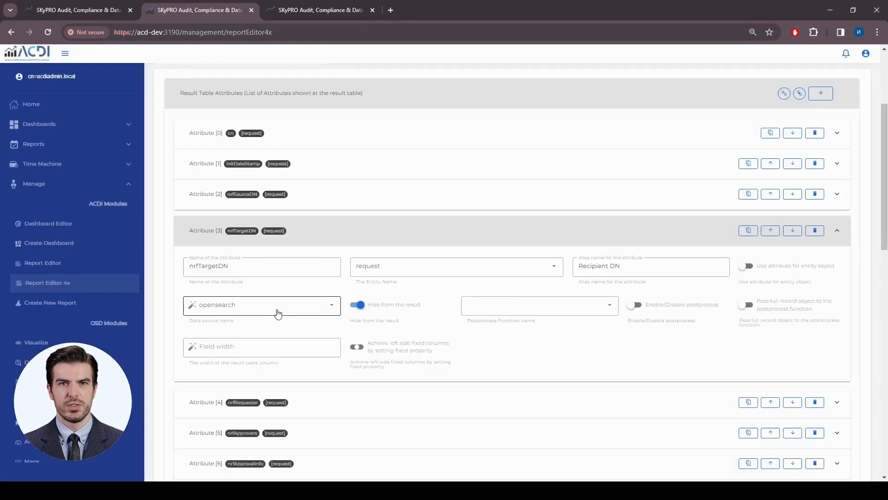
drag(191, 321, 253, 327)
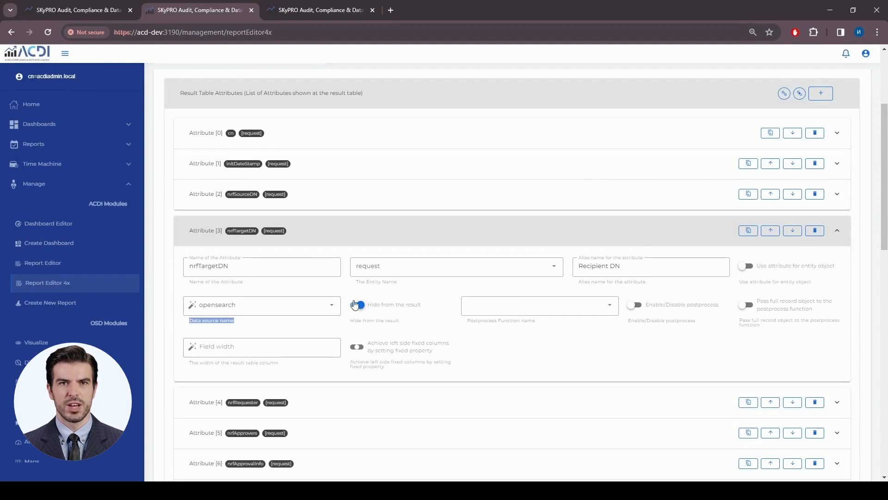
Check the report result against the nrfTargetDN attribute's Hide from the result setting, and view the available postprocess functions without choosing one
click(329, 14)
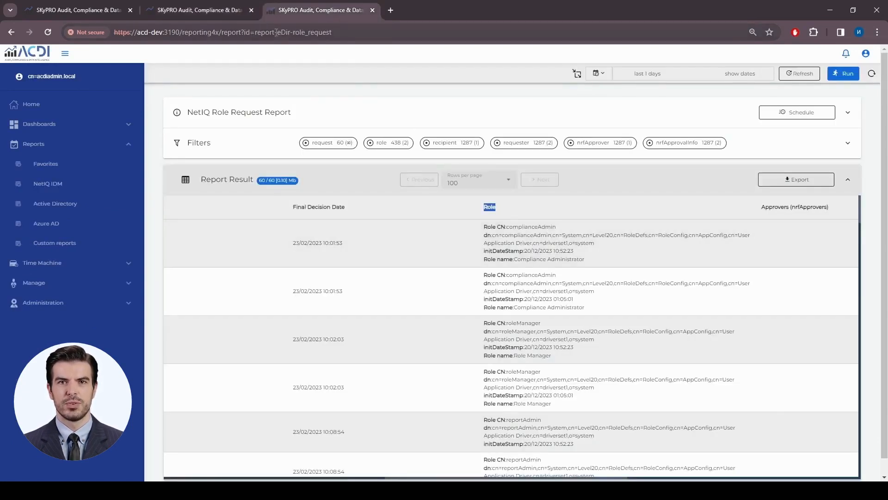
click(221, 11)
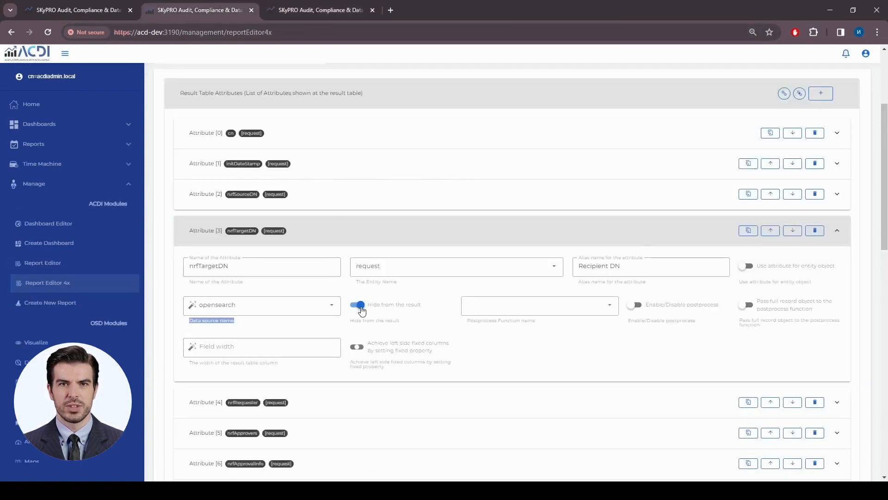
click(591, 309)
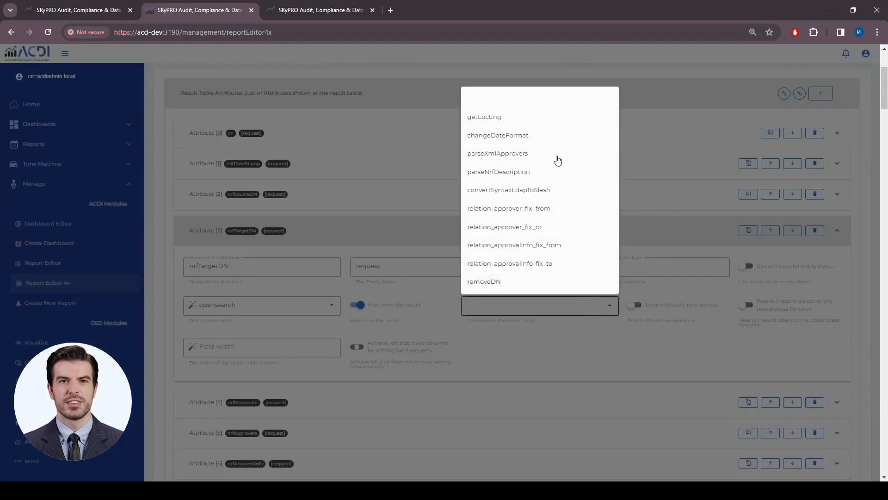
click(651, 340)
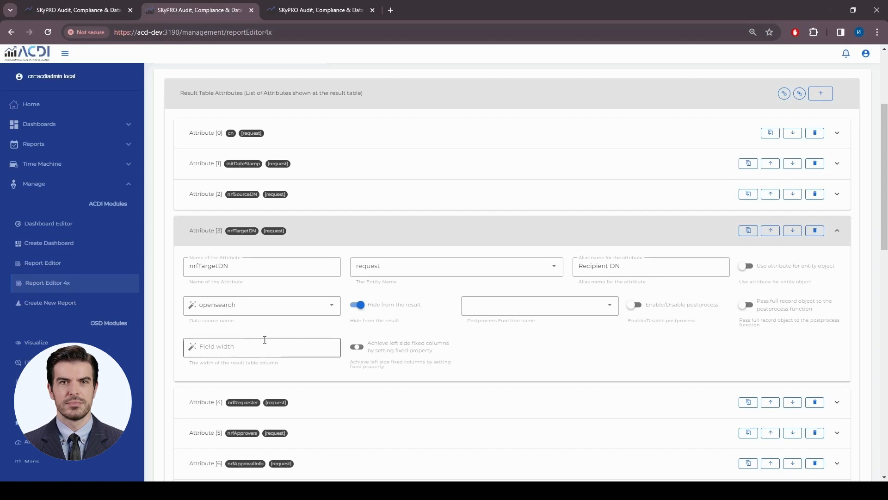
Inspect the nrfTargetDN attribute's field width setting and compare it with the column widths on the NetIQ Role Request Report page
click(204, 347)
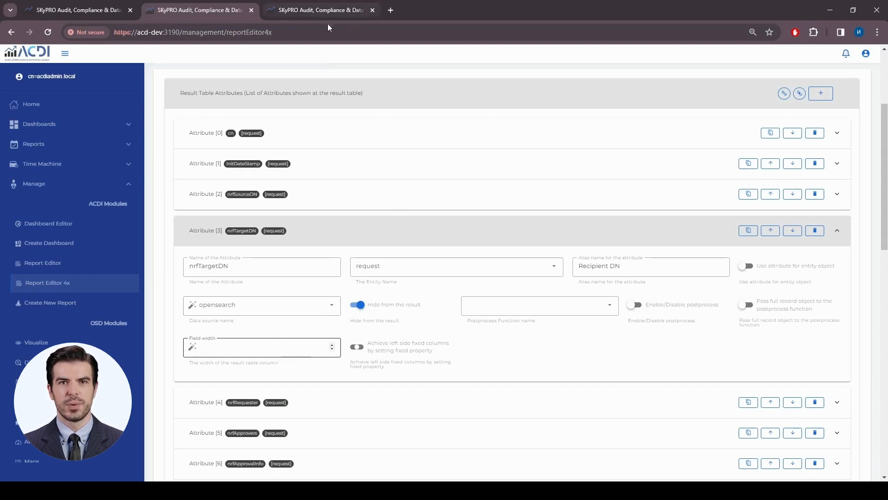
click(319, 6)
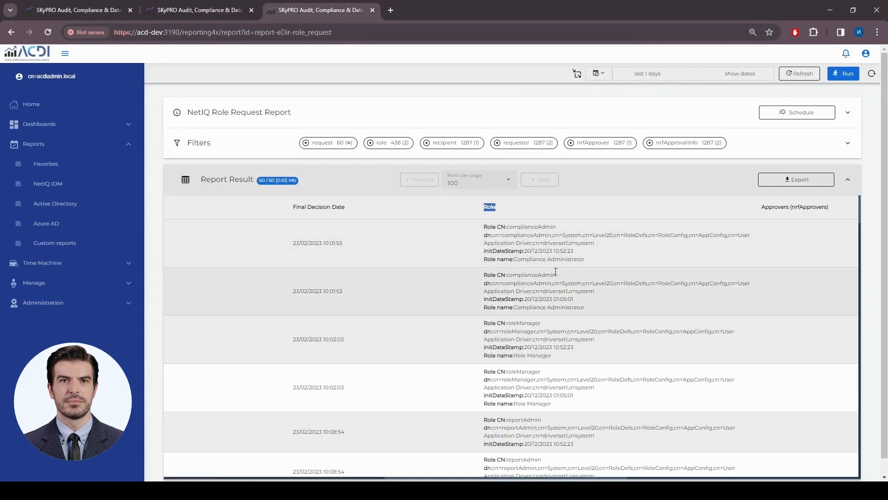
scroll(534, 250, left, 10)
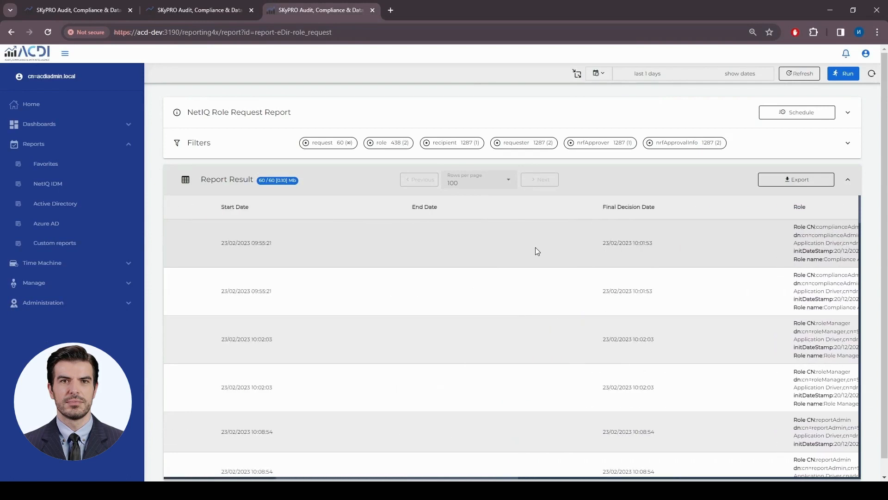
scroll(533, 250, left, 1)
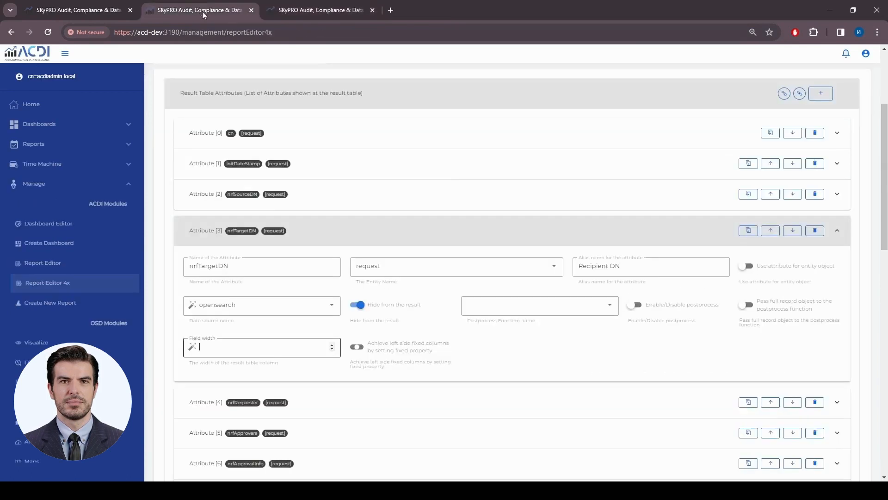
Return to Report Editor 4x and switch the nrfTargetDN attribute's left side fixed columns setting on and back off
click(202, 10)
click(370, 346)
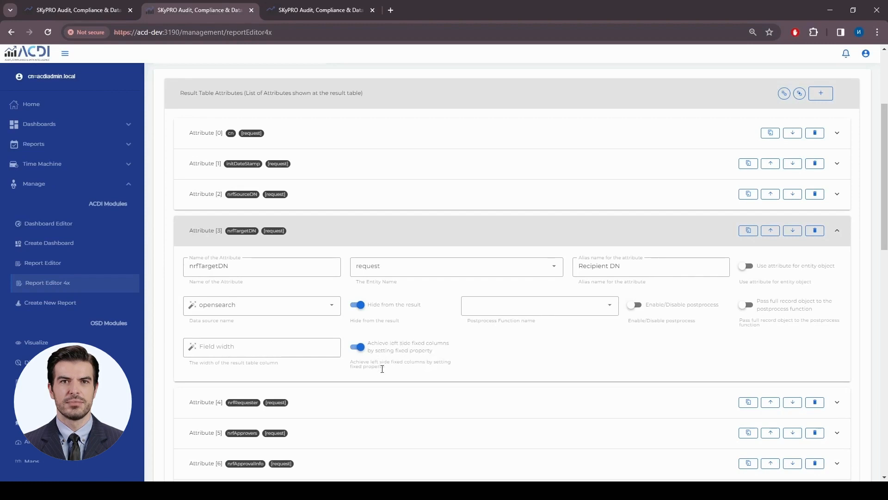
click(357, 347)
Look through the whole list of Result Table Attributes and collapse the nrfTargetDN attribute
scroll(471, 378, down, 8)
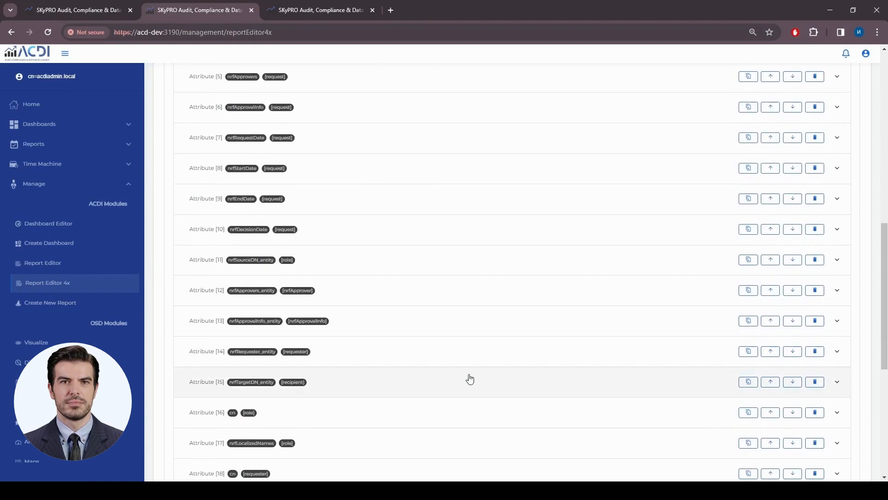
scroll(470, 379, down, 3)
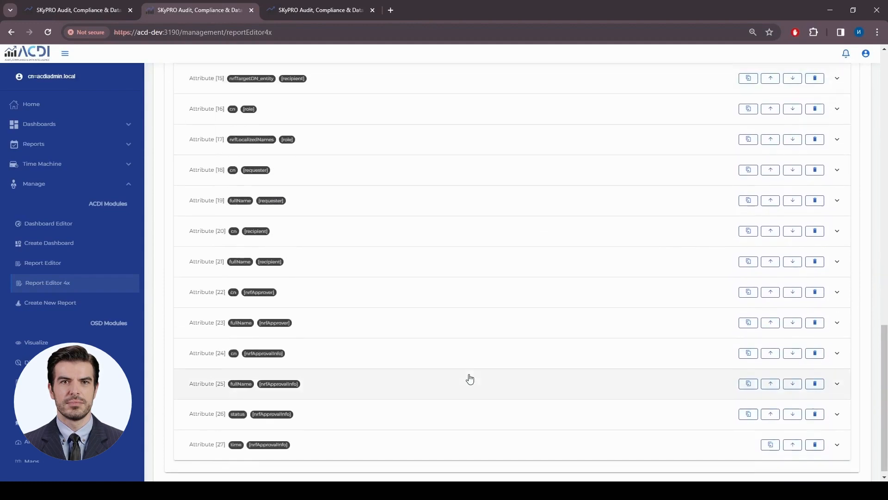
scroll(470, 378, up, 8)
scroll(469, 378, up, 5)
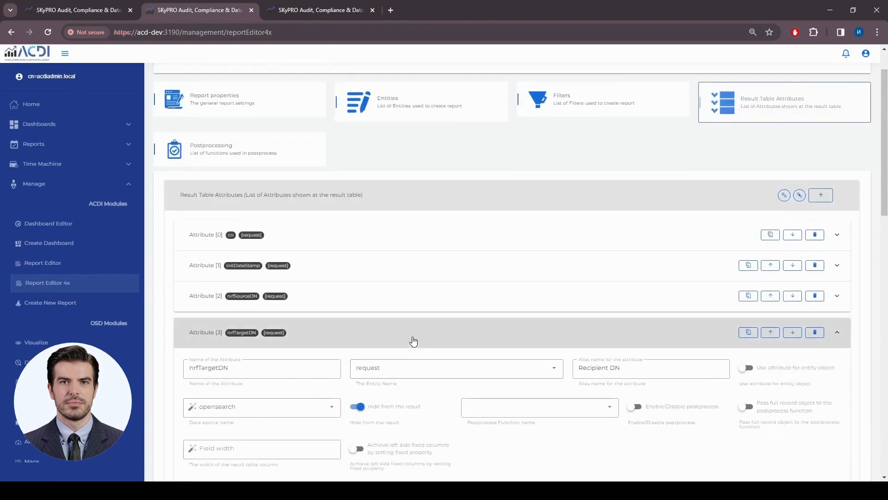
click(413, 341)
scroll(440, 157, up, 2)
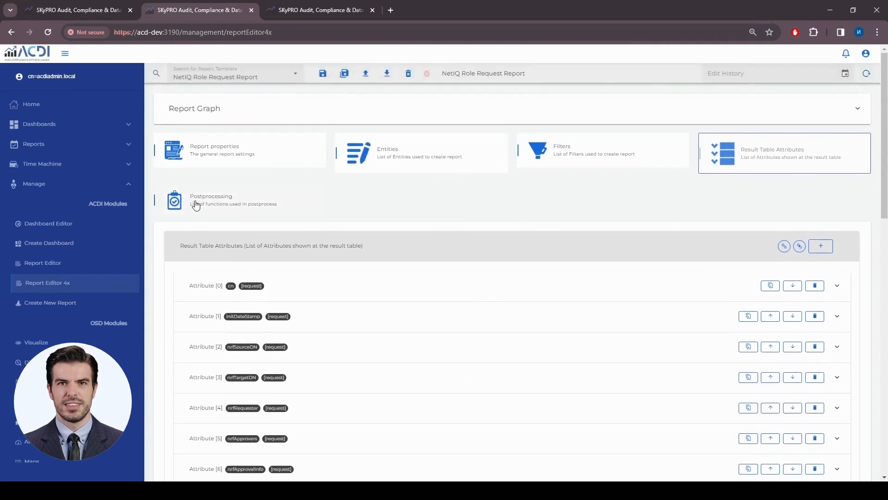
Open the Postprocessing section and look over its list of functions
click(283, 204)
scroll(480, 202, down, 3)
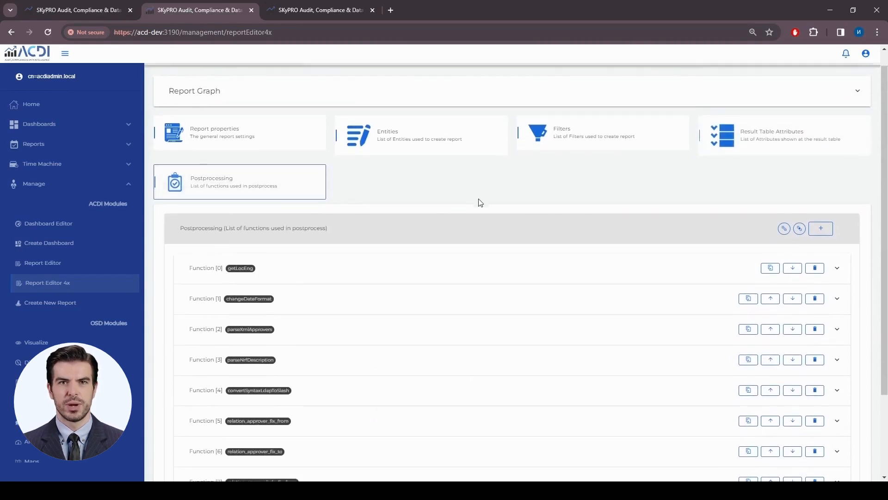
scroll(480, 203, up, 3)
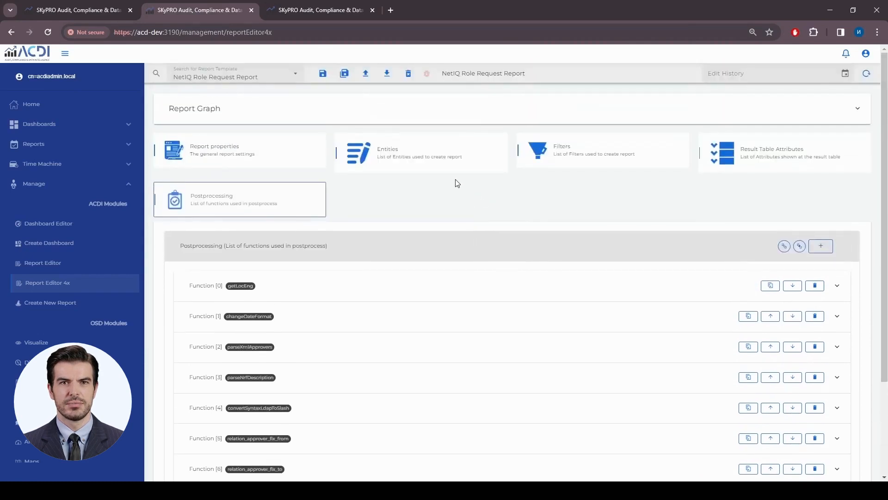